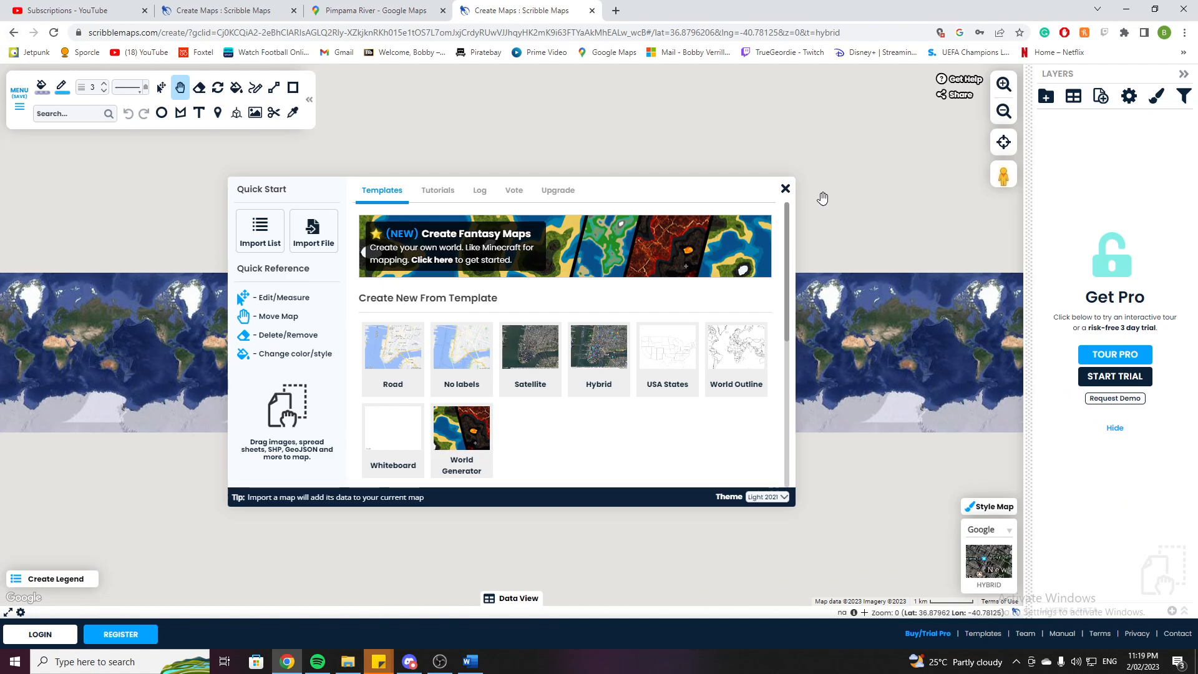
Close the start dialog and hide the layers panel.
left_click(785, 191)
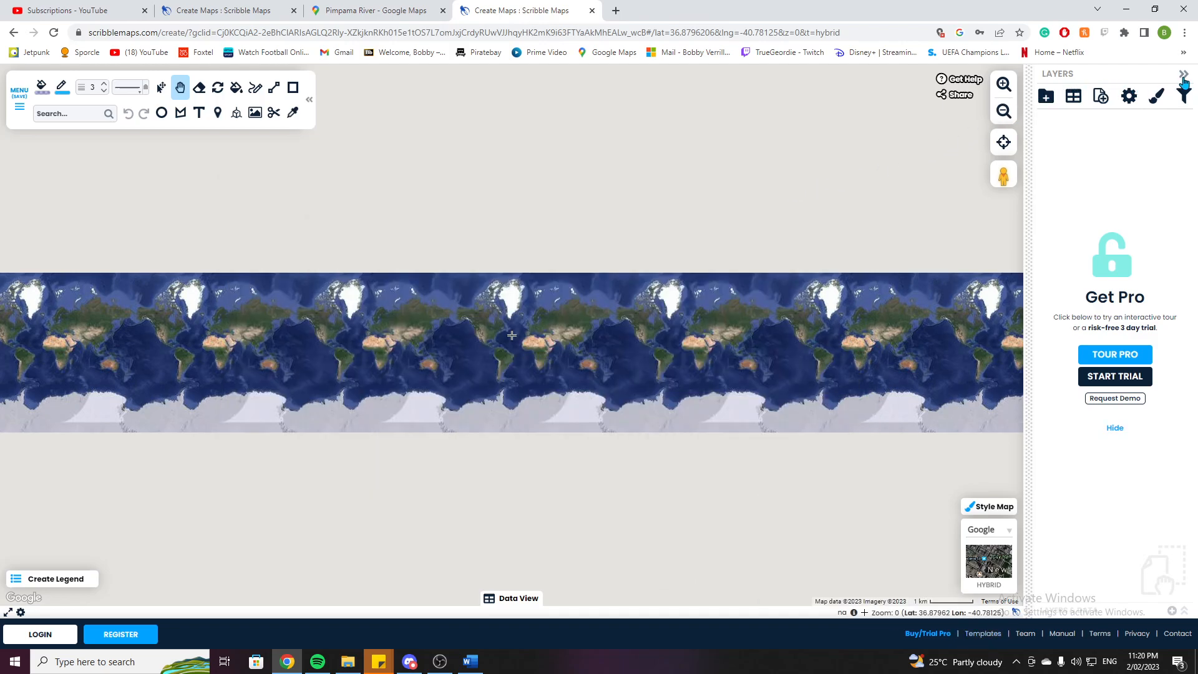
left_click(1183, 75)
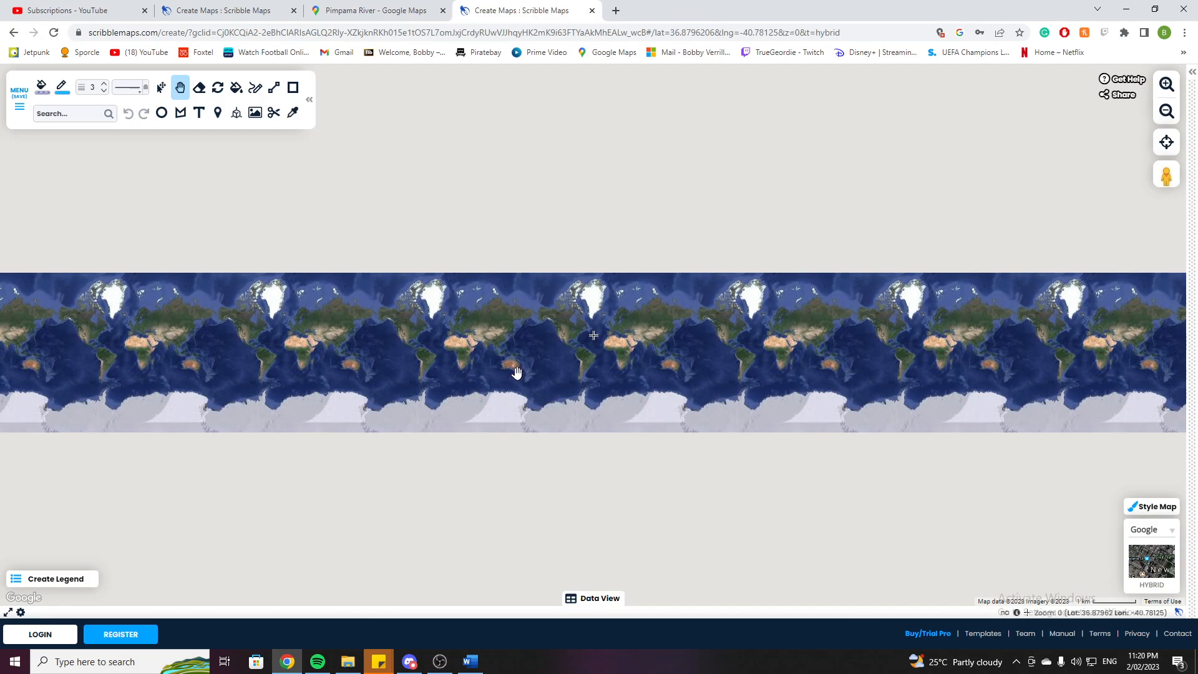
Navigate the hybrid map from the world view to the Pimpama River near South Stradbroke on the Gold Coast.
scroll(517, 373, "up", 3)
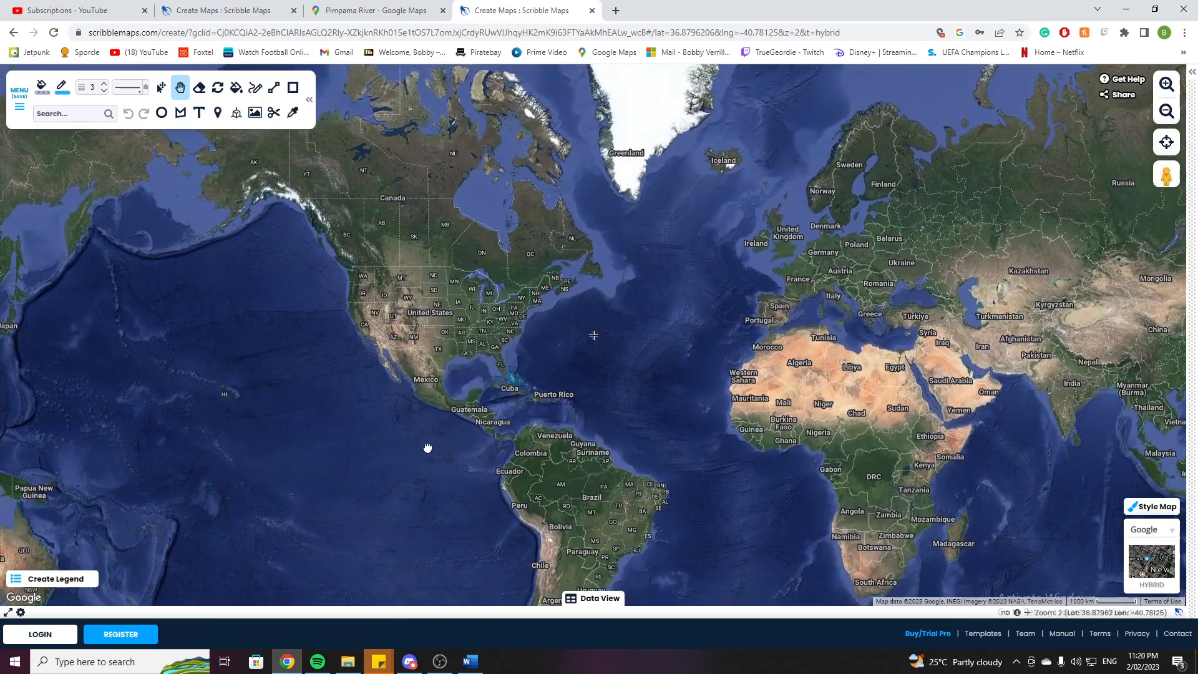
left_click_drag(428, 448, 773, 210)
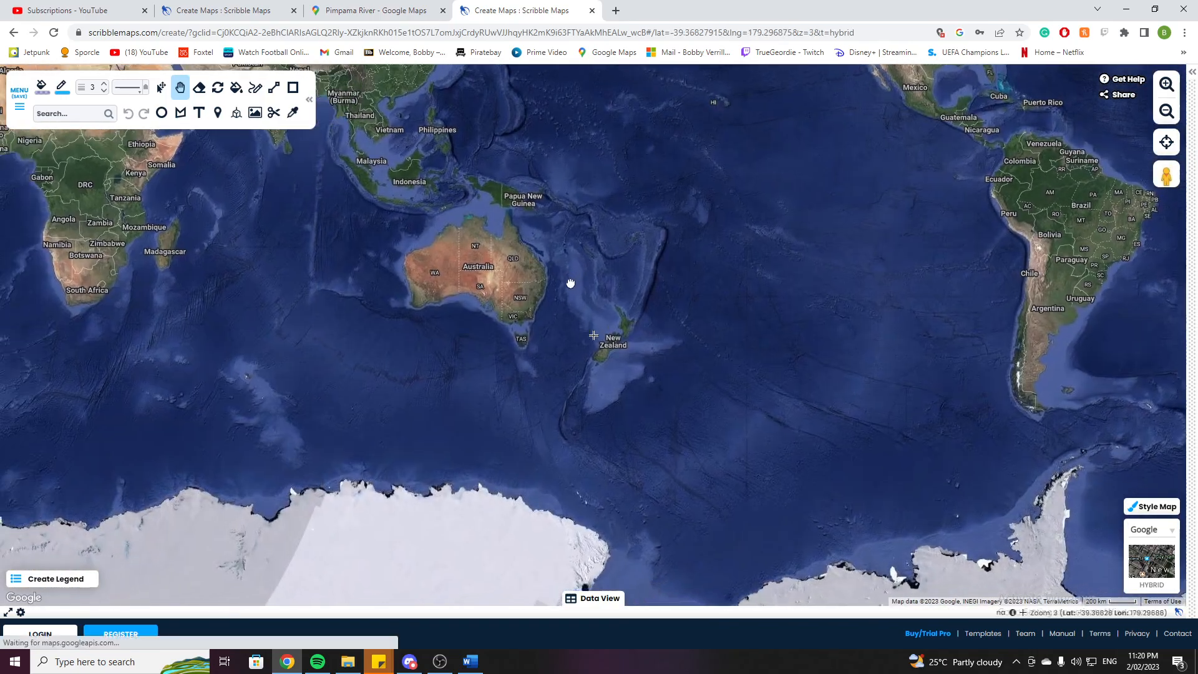
scroll(559, 290, "up", 2)
scroll(616, 277, "up", 4)
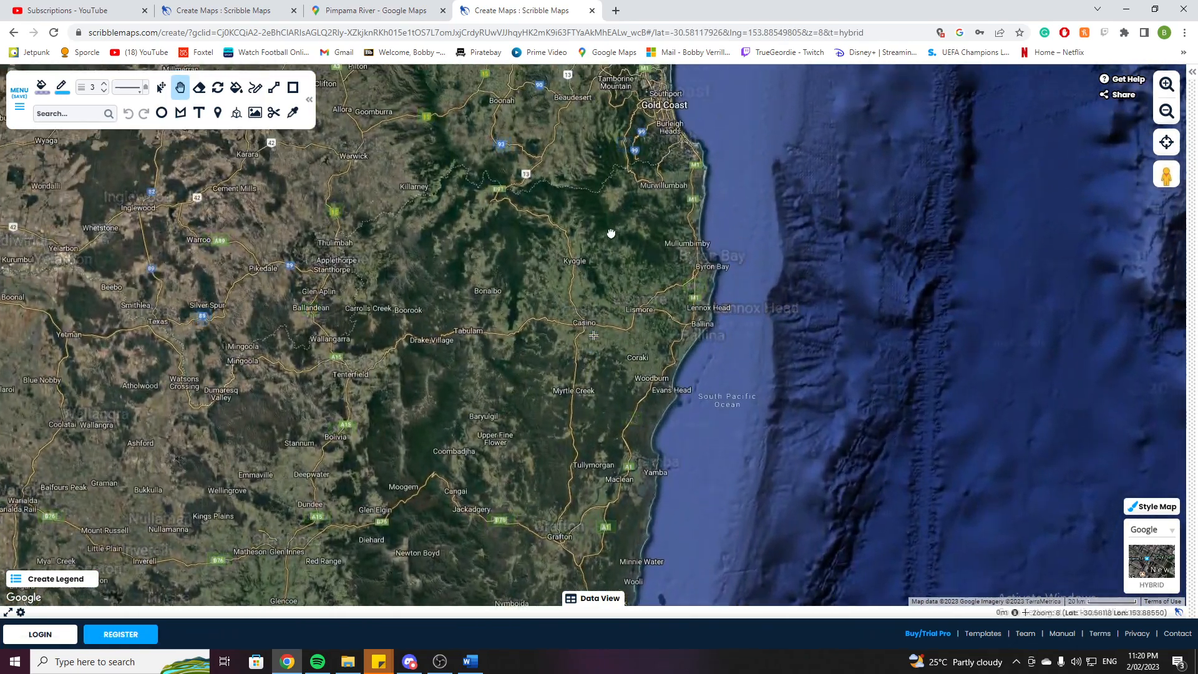
left_click_drag(611, 233, 517, 399)
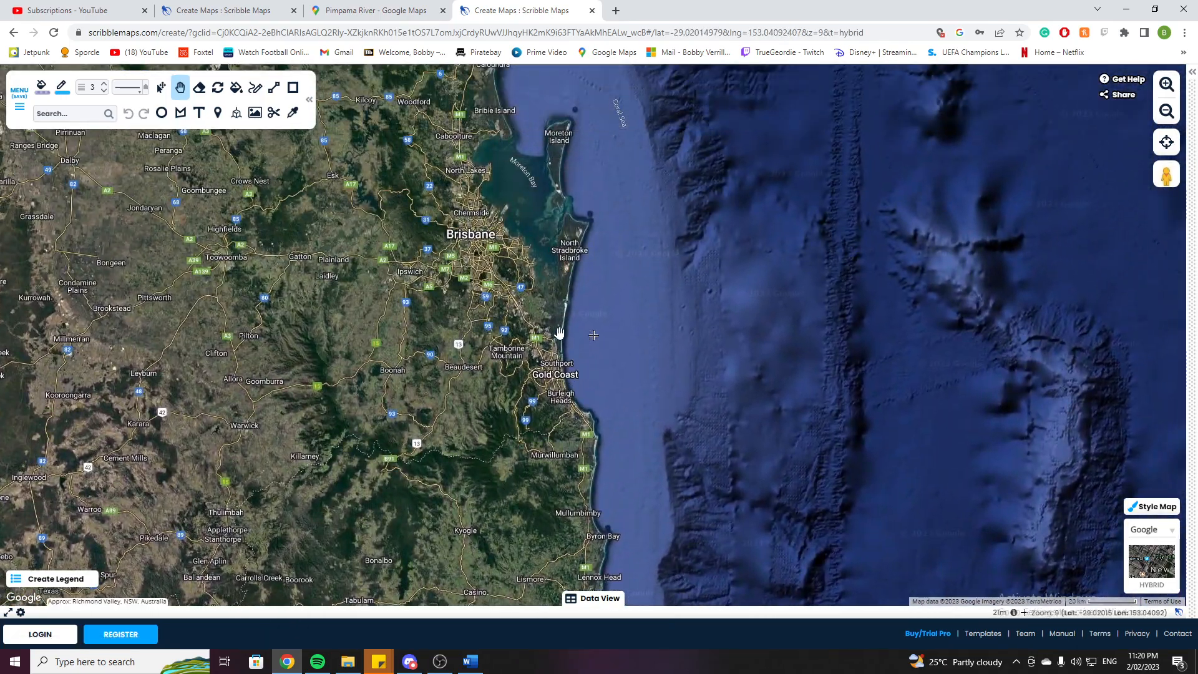
scroll(555, 287, "up", 1)
scroll(555, 287, "up", 3)
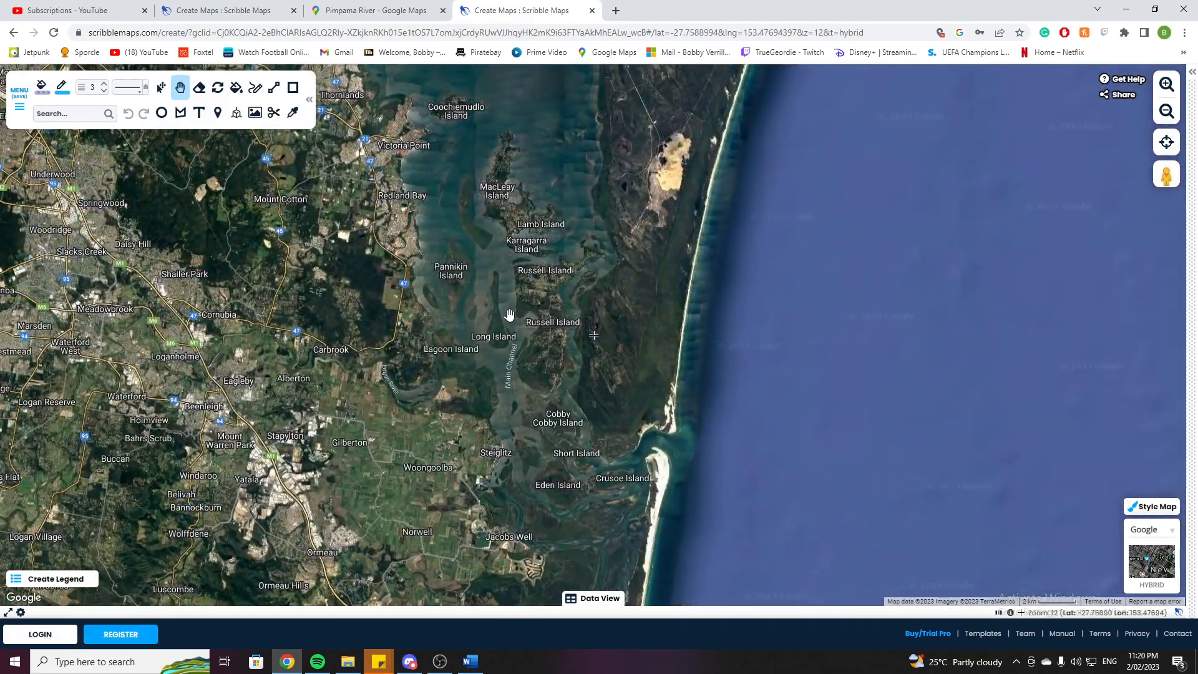
left_click_drag(472, 353, 350, 214)
left_click_drag(371, 279, 347, 177)
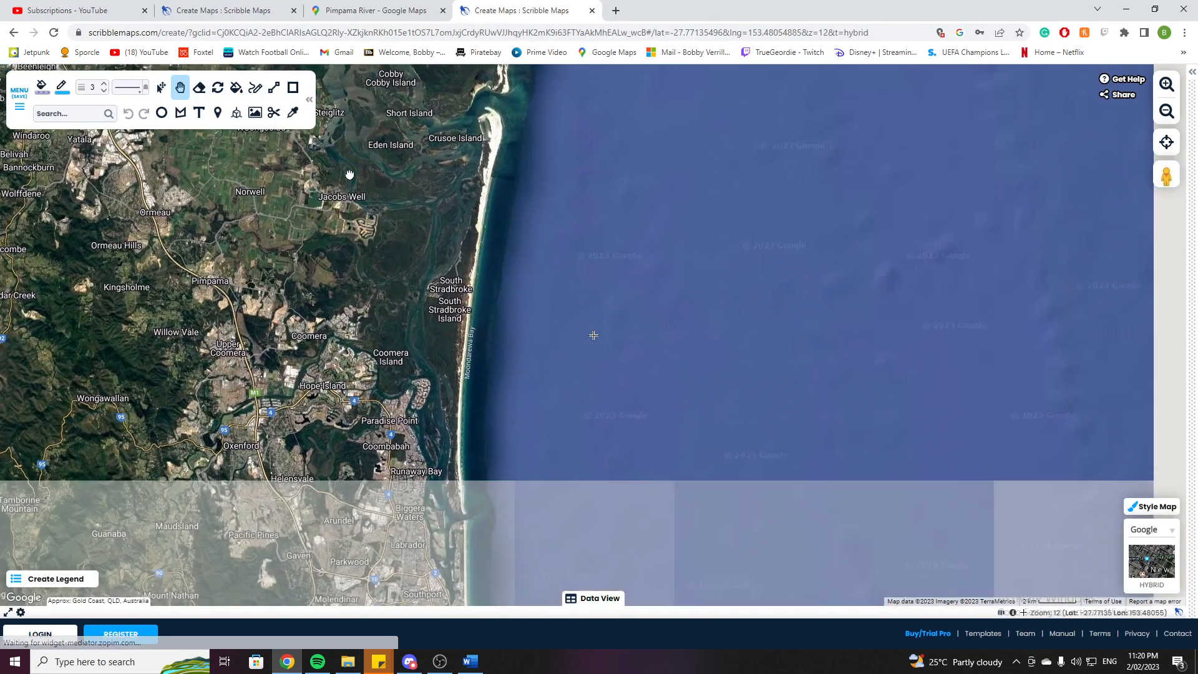
left_click_drag(395, 260, 384, 156)
left_click_drag(414, 293, 418, 252)
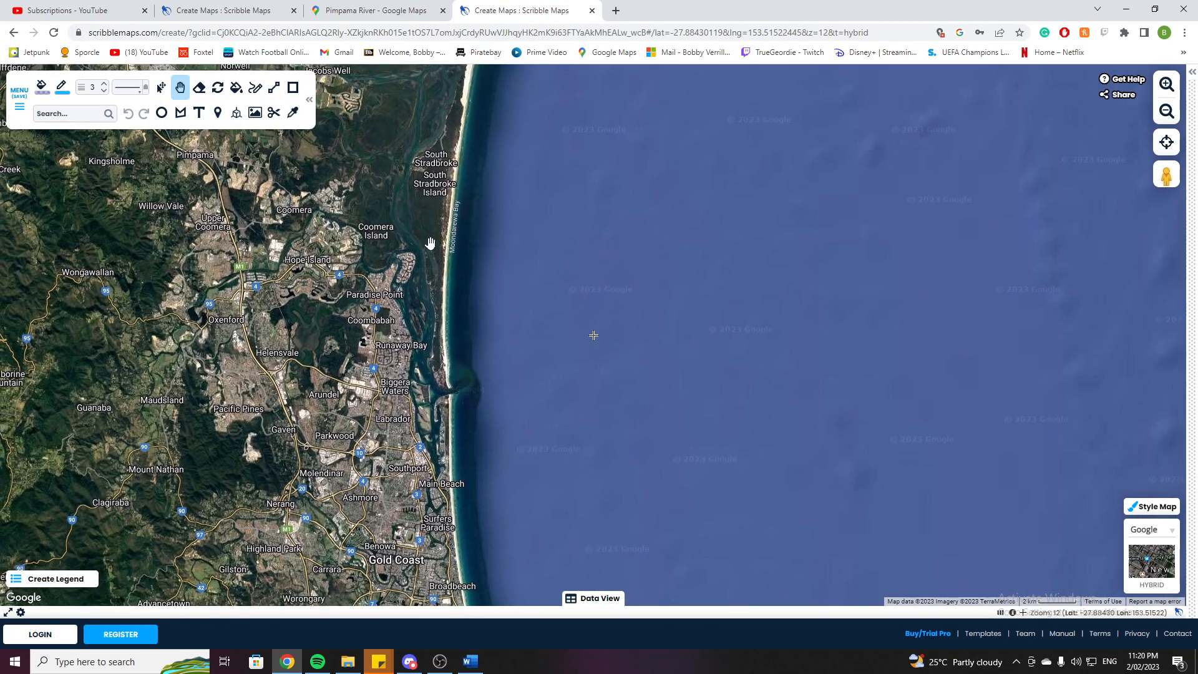
scroll(408, 259, "up", 1)
scroll(403, 270, "up", 1)
left_click_drag(337, 269, 410, 351)
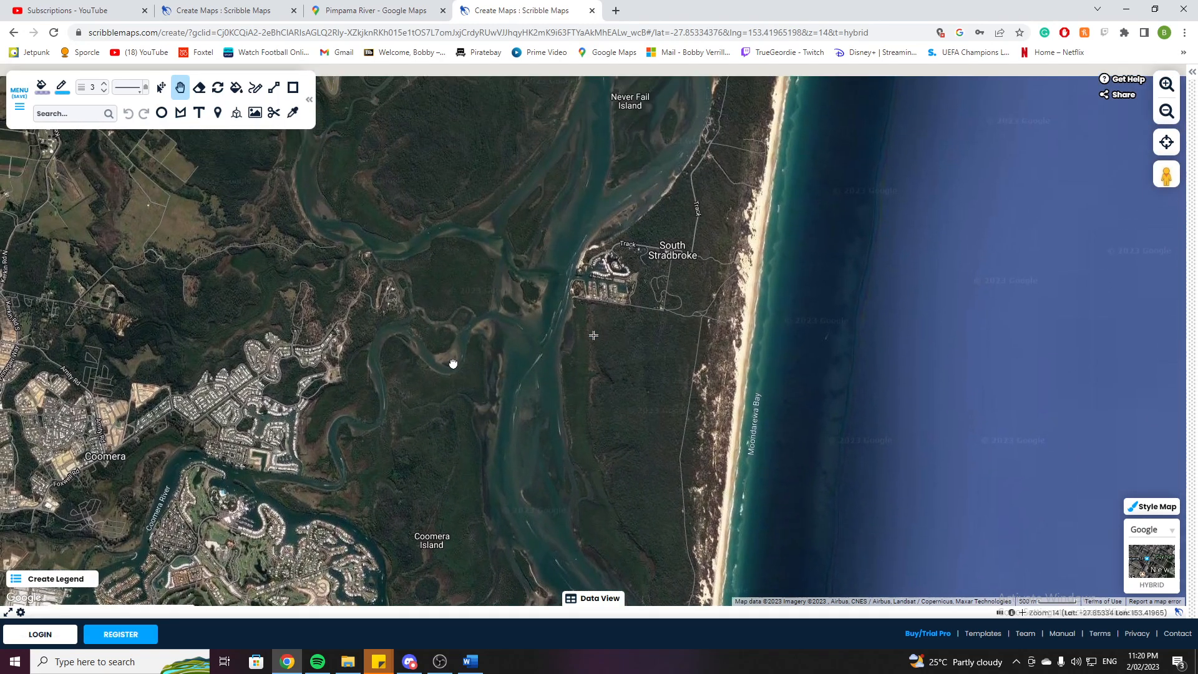
scroll(364, 281, "up", 2)
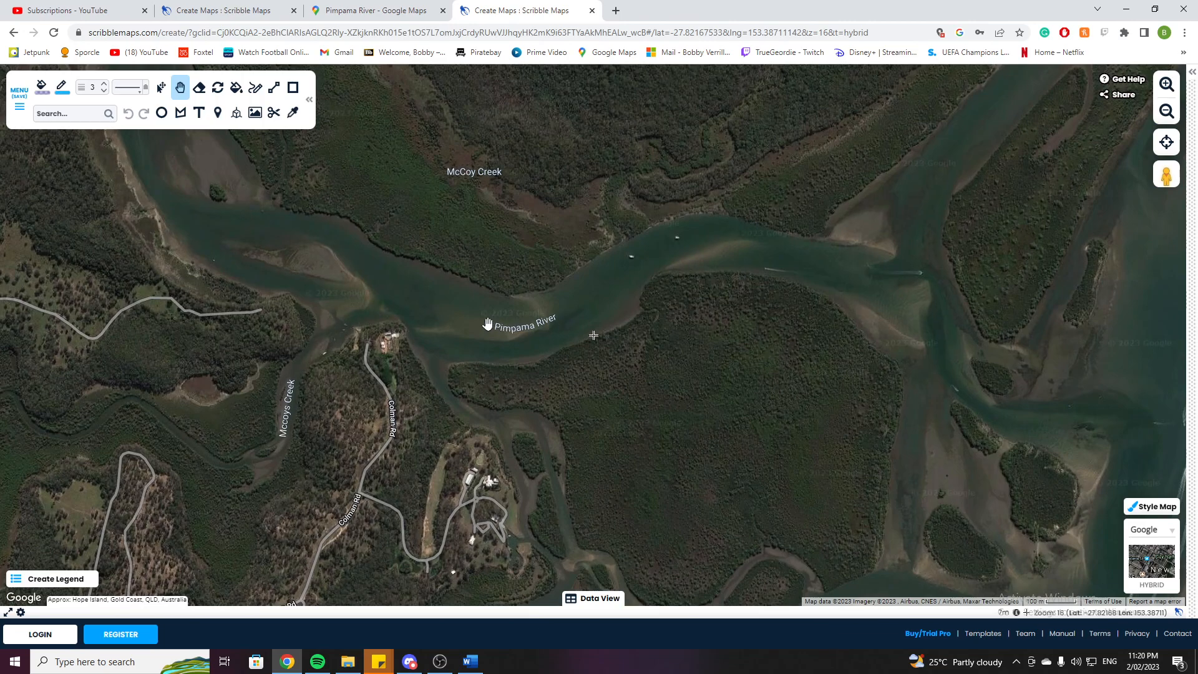
scroll(488, 323, "down", 1)
left_click_drag(559, 313, 527, 387)
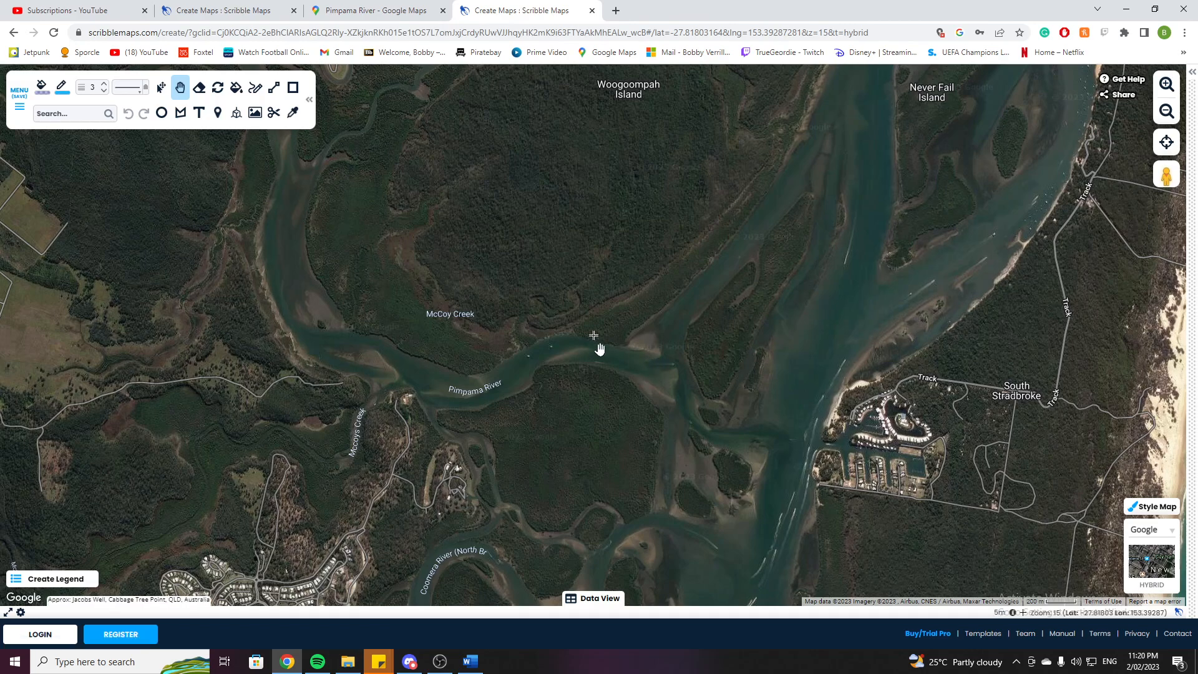
Draw a thick freehand line along the Pimpama River from its mouth upstream past McCoy Creek.
left_click_drag(294, 224, 472, 472)
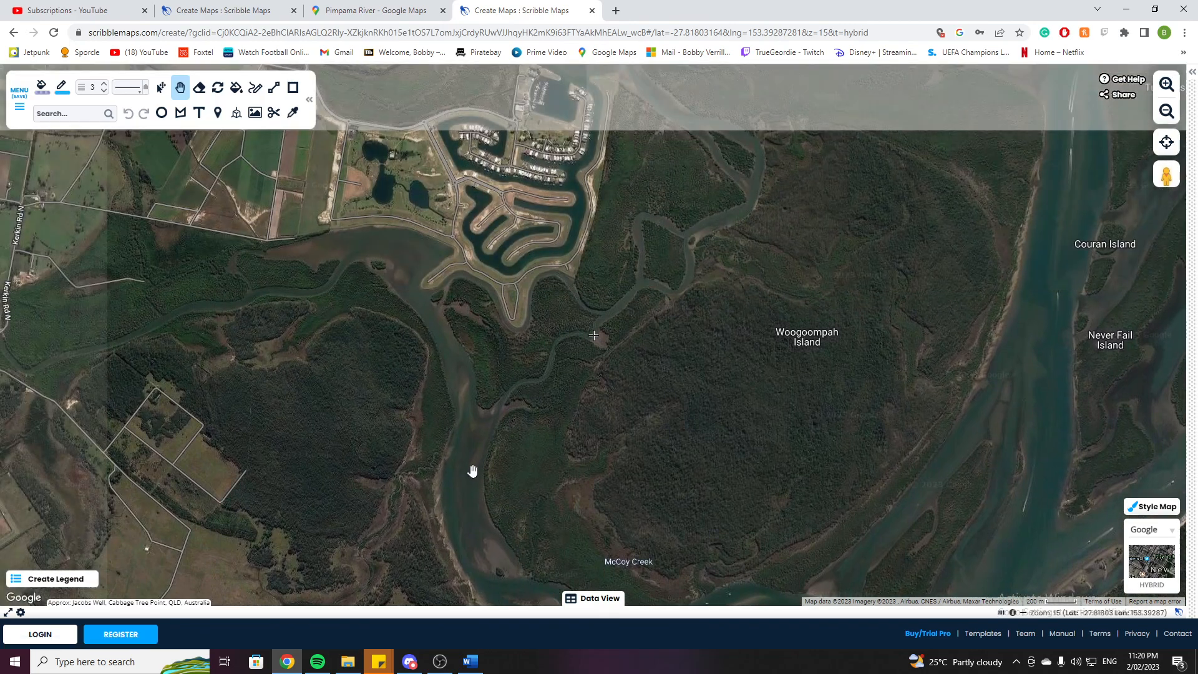
left_click_drag(373, 369, 513, 369)
scroll(315, 299, "down", 1)
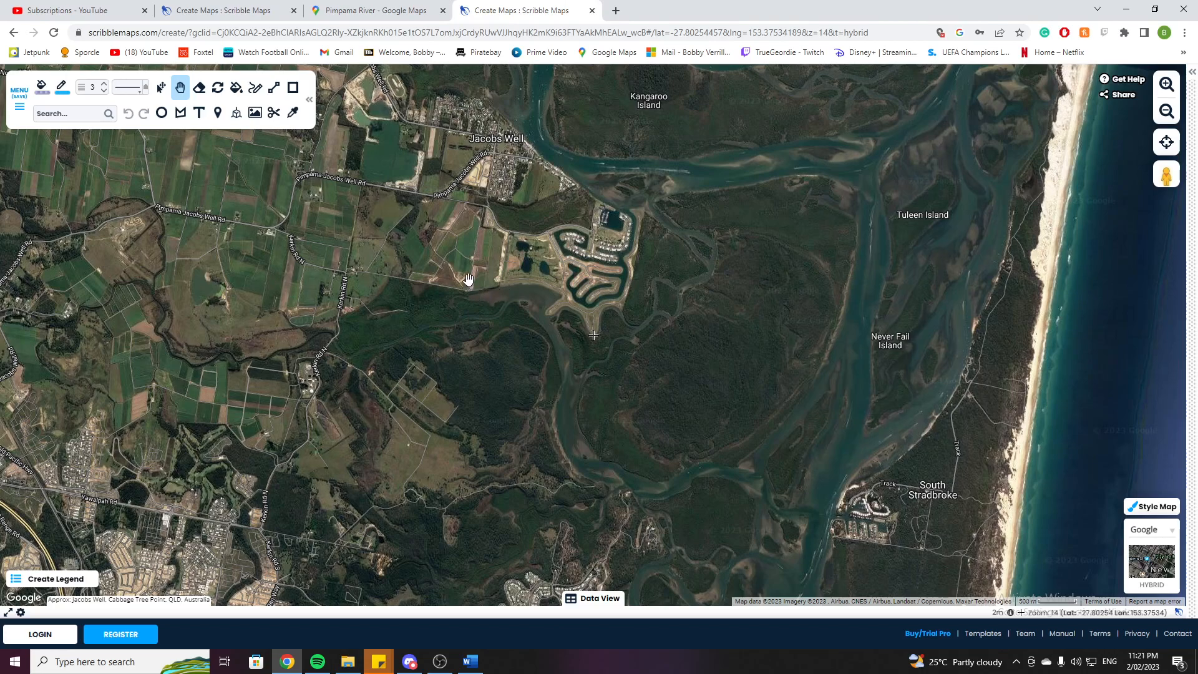
left_click_drag(513, 373, 442, 306)
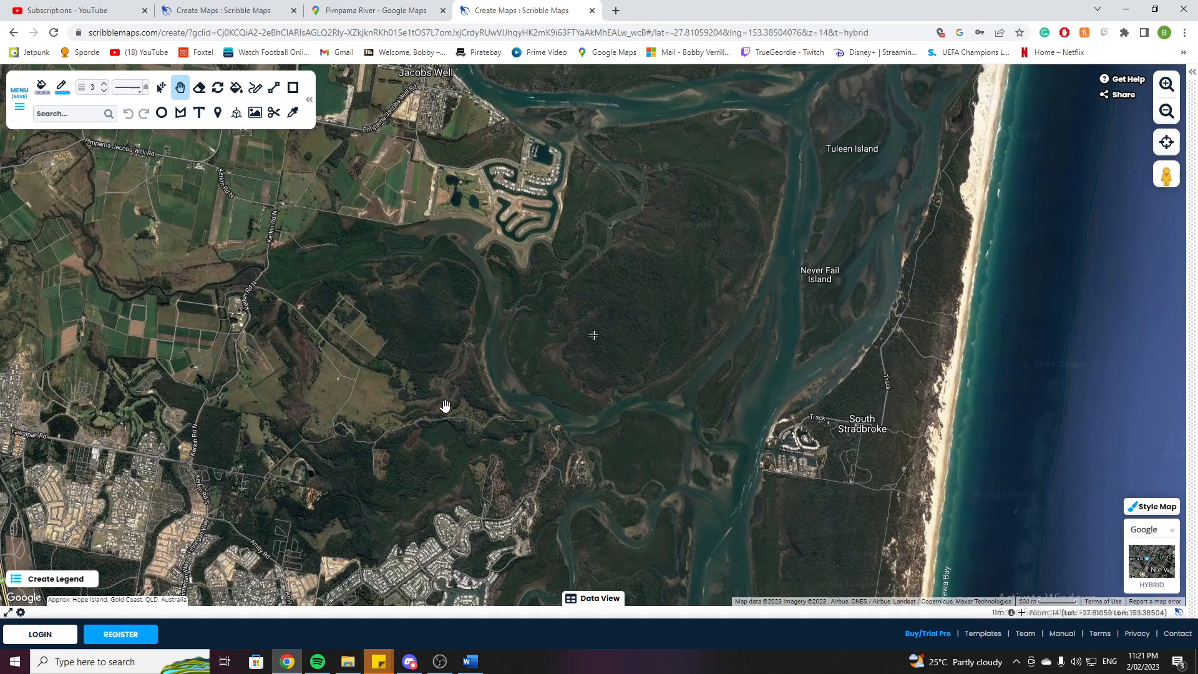
scroll(527, 414, "up", 1)
left_click_drag(529, 414, 218, 281)
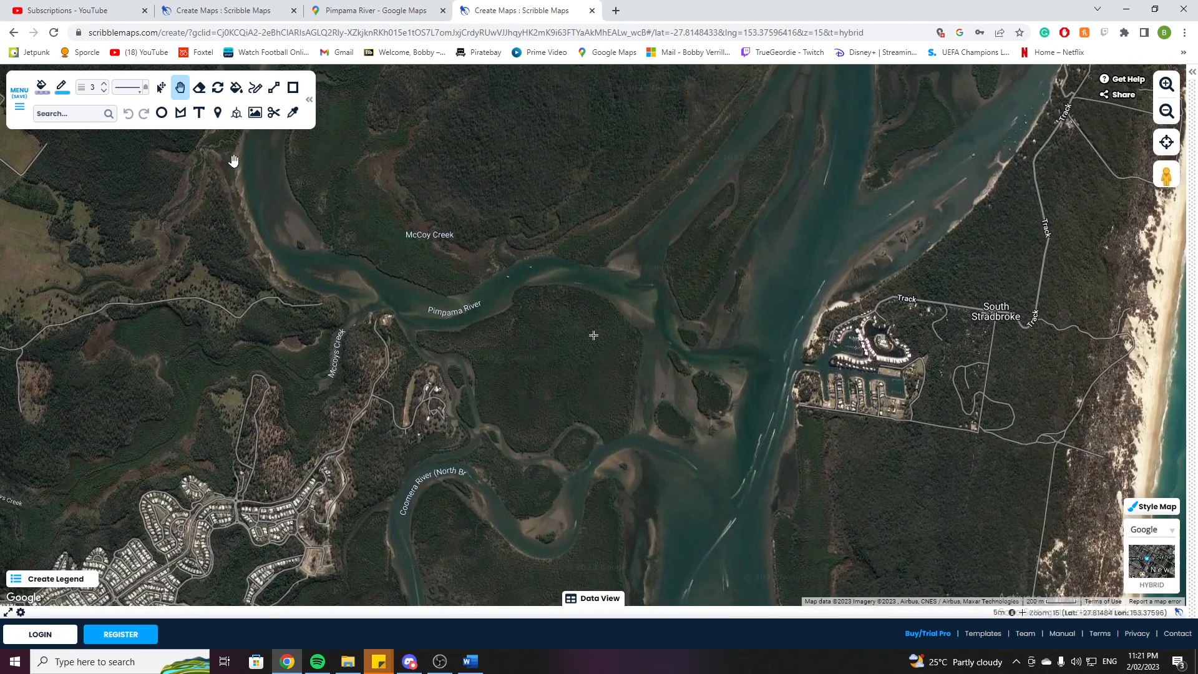
left_click(255, 94)
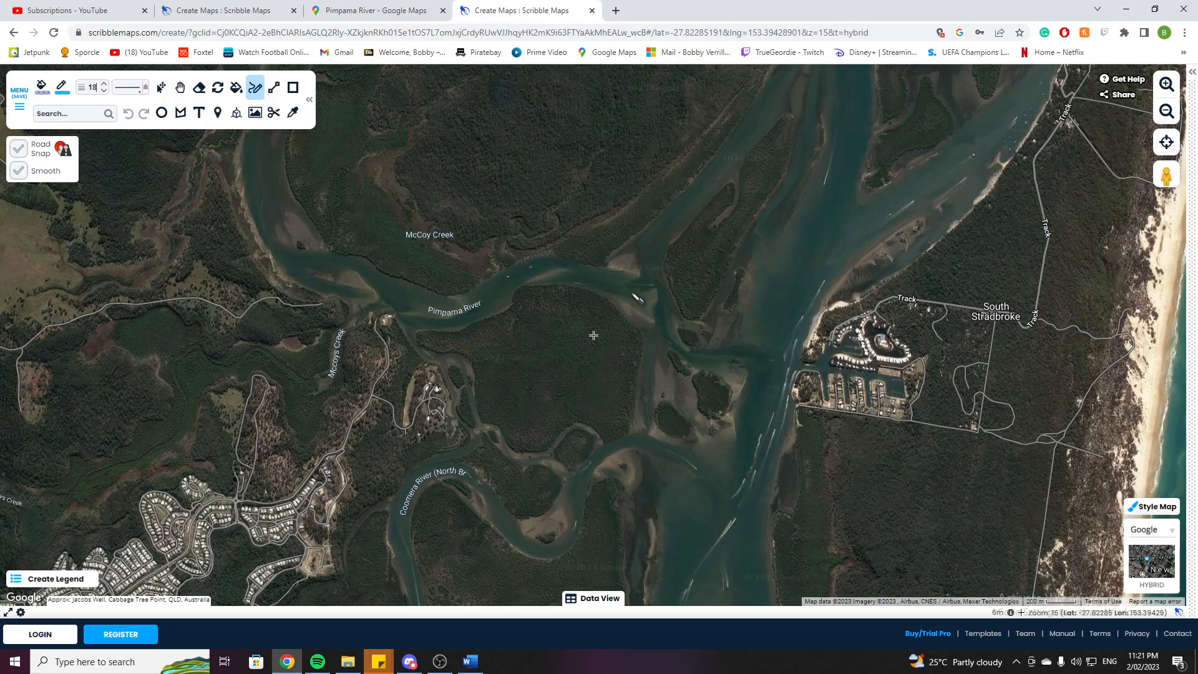
mouse_move(634, 295)
left_mouse_down()
mouse_move(517, 272)
mouse_move(440, 315)
mouse_move(315, 266)
mouse_move(280, 238)
mouse_move(267, 139)
left_mouse_up()
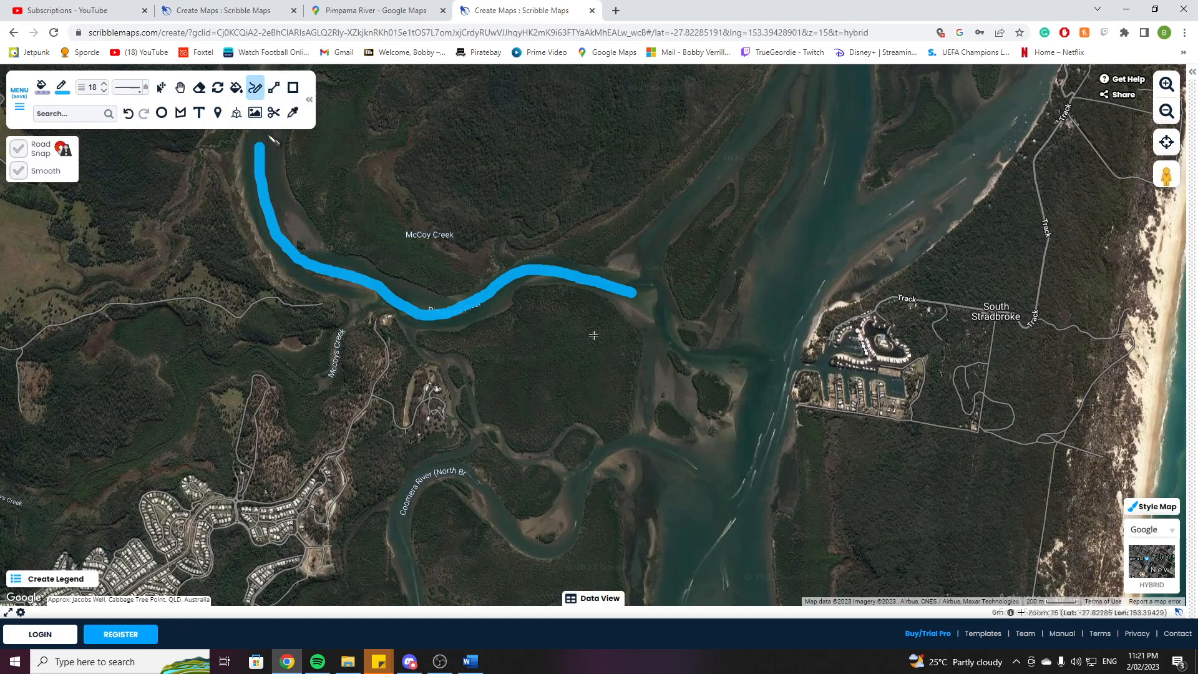
left_click(180, 91)
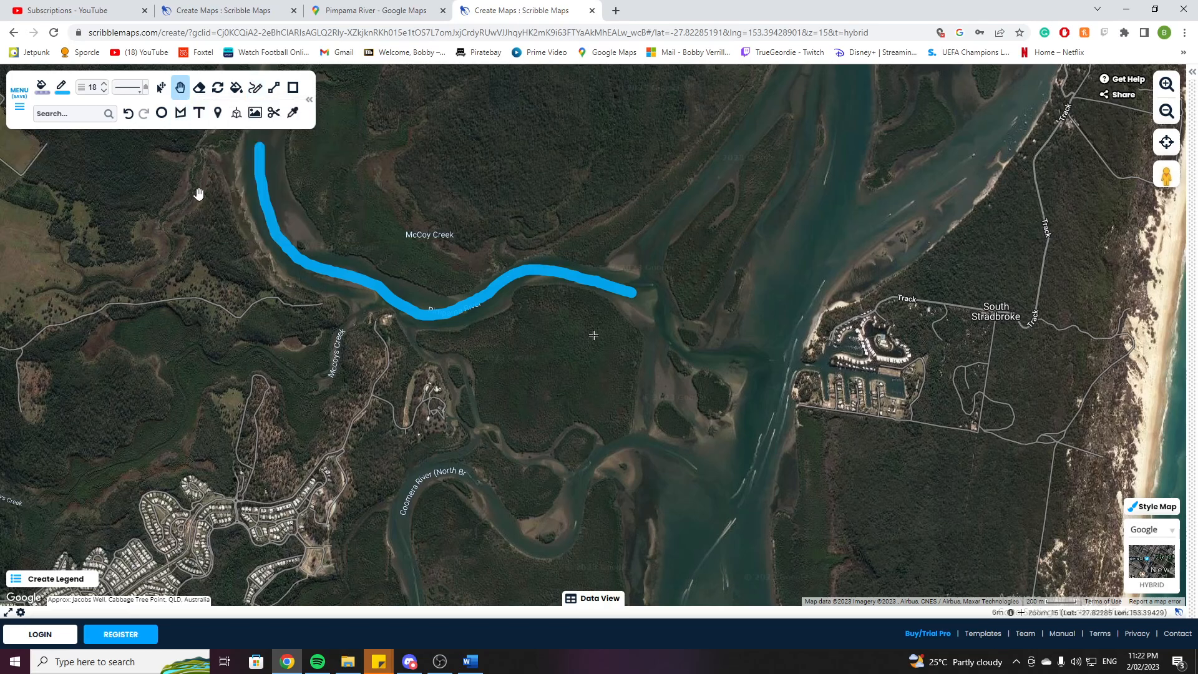
Extend the river line upstream around the canal estate and west to near Kerkin Road.
left_click_drag(201, 181, 388, 534)
scroll(377, 474, "down", 1)
left_click_drag(374, 476, 428, 412)
scroll(377, 385, "up", 1)
left_click_drag(460, 369, 521, 394)
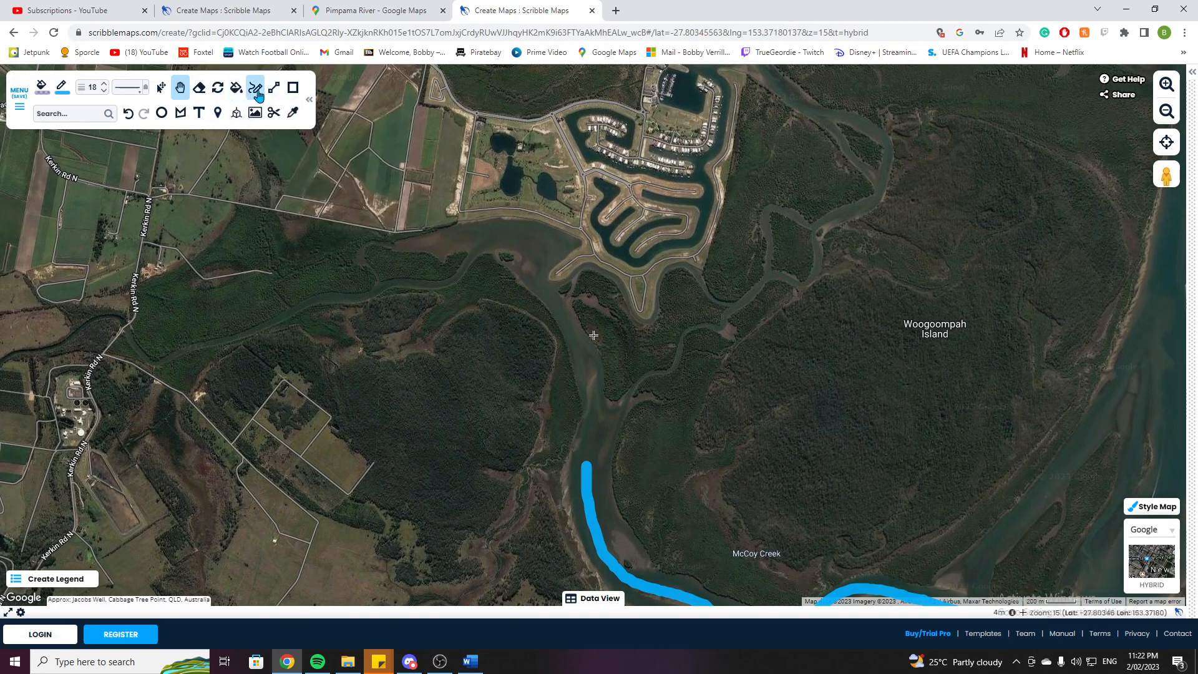
left_click(256, 87)
mouse_move(587, 468)
left_mouse_down()
mouse_move(593, 373)
mouse_move(517, 242)
mouse_move(483, 235)
mouse_move(451, 279)
mouse_move(383, 289)
mouse_move(197, 350)
mouse_move(151, 357)
mouse_move(100, 321)
left_mouse_up()
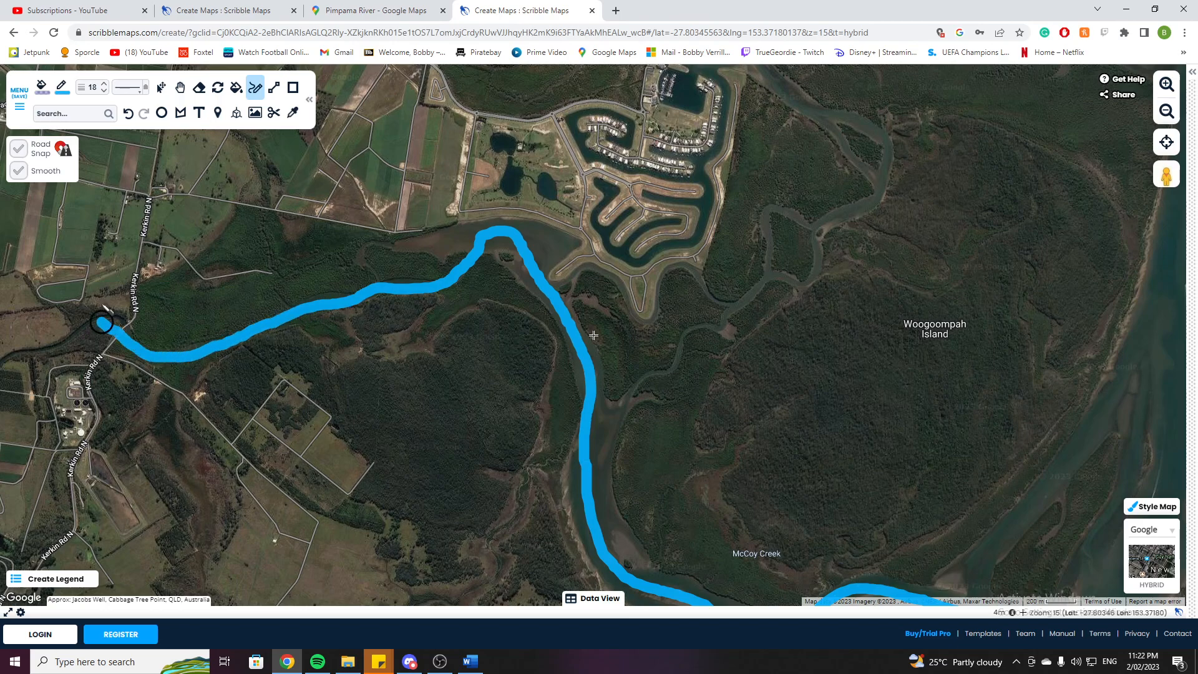
left_click(180, 87)
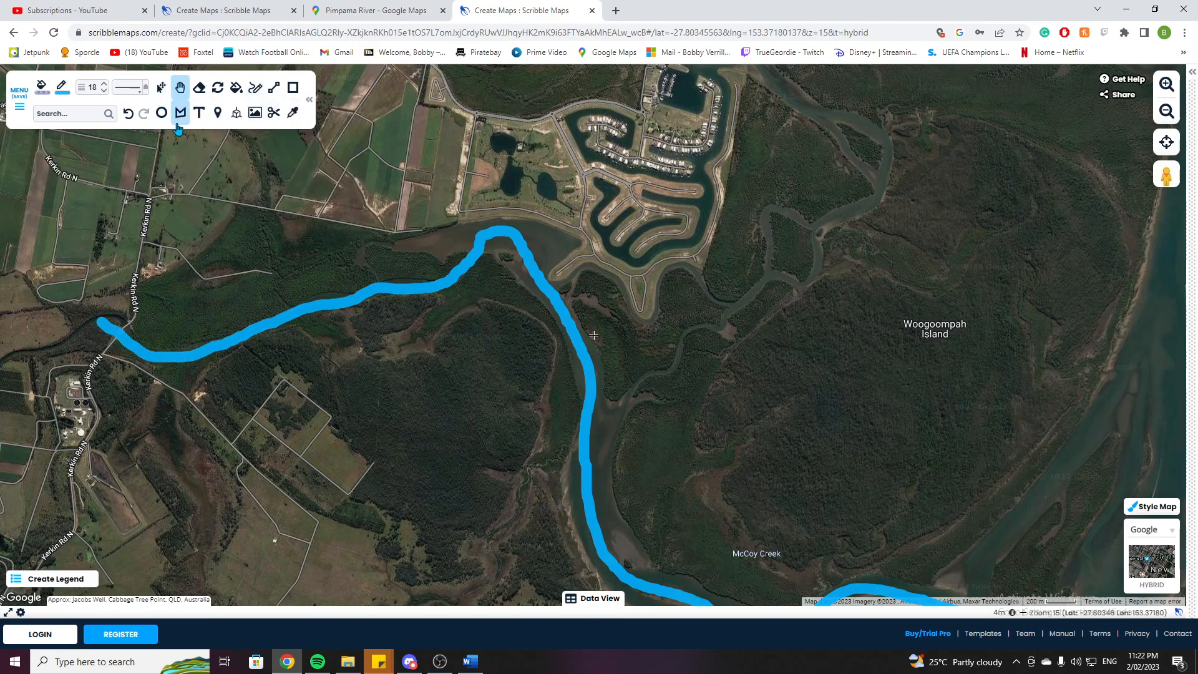
Pan along the drawn river line to compare it with the river's course upstream and downstream.
left_click_drag(159, 303, 368, 271)
left_click_drag(84, 341, 293, 362)
left_click_drag(251, 316, 414, 351)
left_click_drag(277, 297, 376, 339)
left_click_drag(404, 227, 481, 318)
left_click_drag(197, 265, 163, 213)
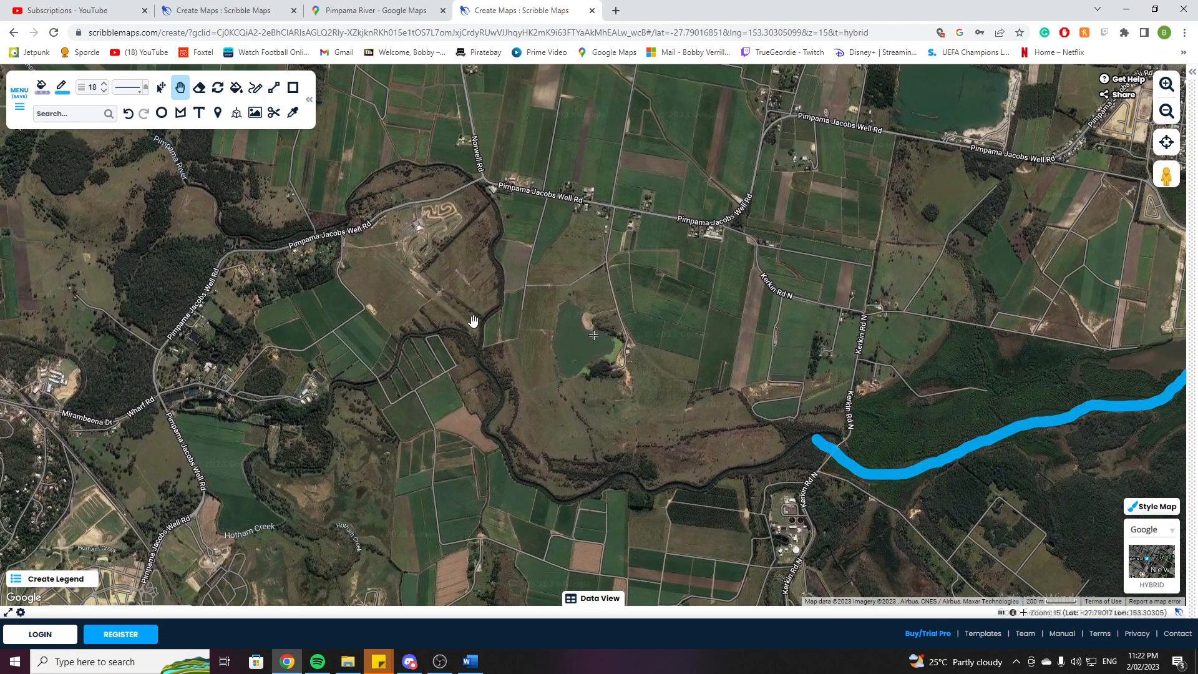
left_click_drag(561, 344, 342, 289)
left_click_drag(528, 441, 263, 296)
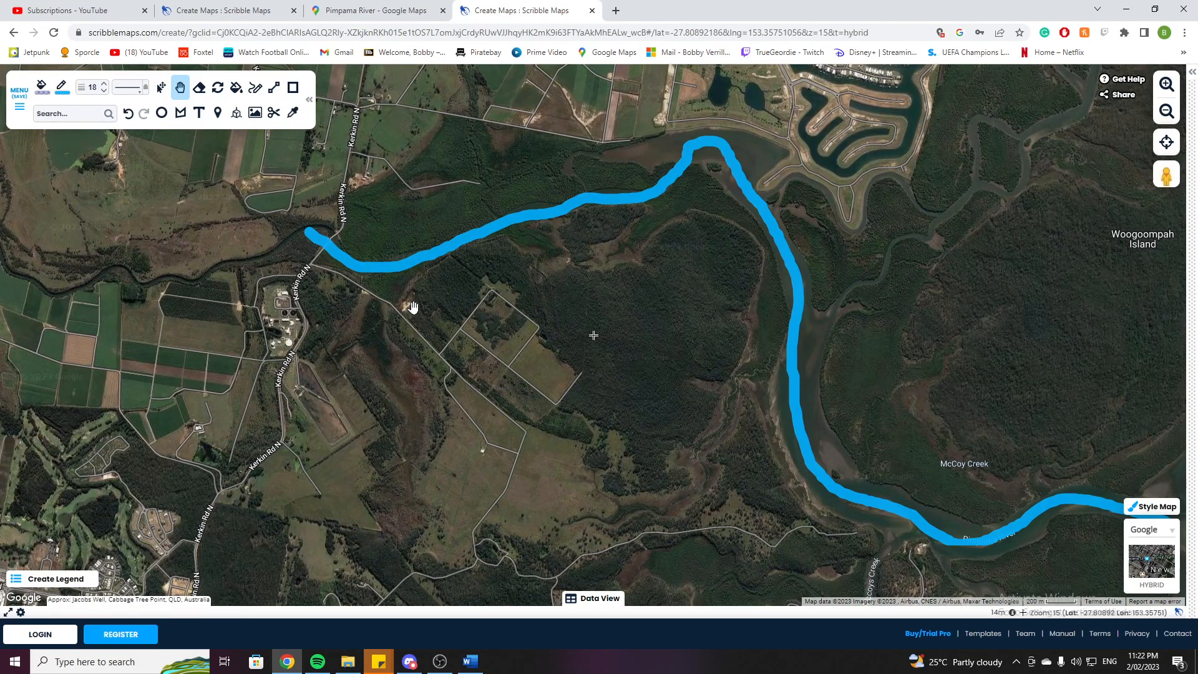
left_click_drag(532, 329, 287, 389)
left_click_drag(356, 347, 313, 460)
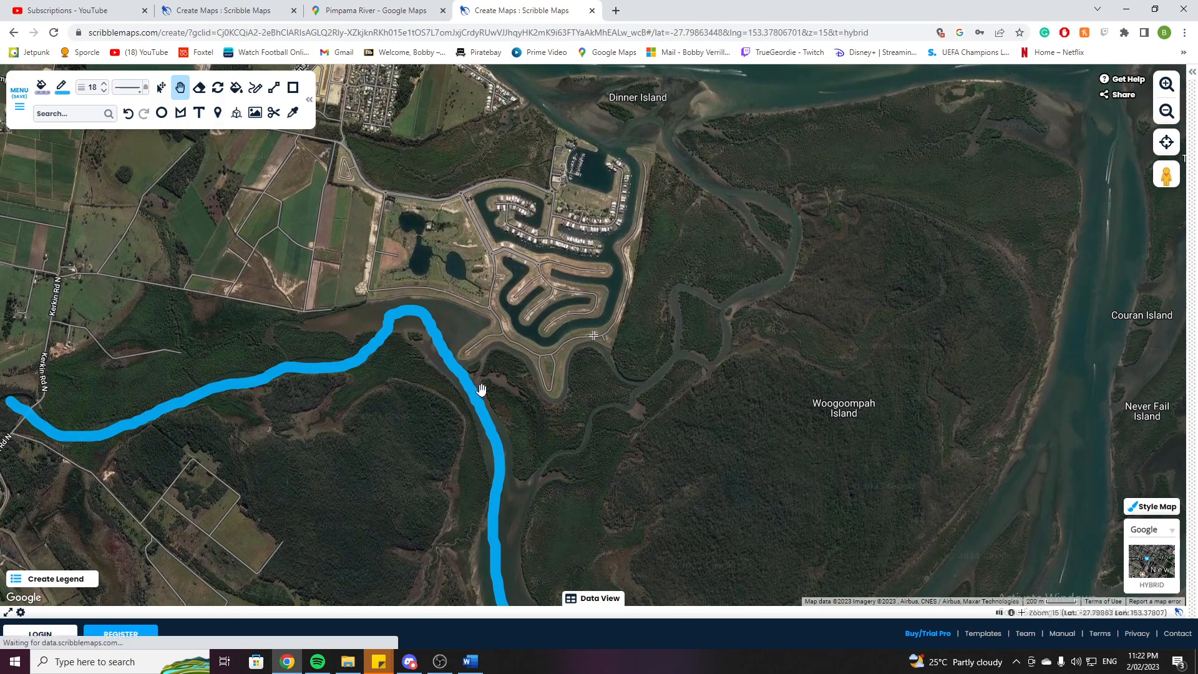
left_click_drag(429, 434, 466, 418)
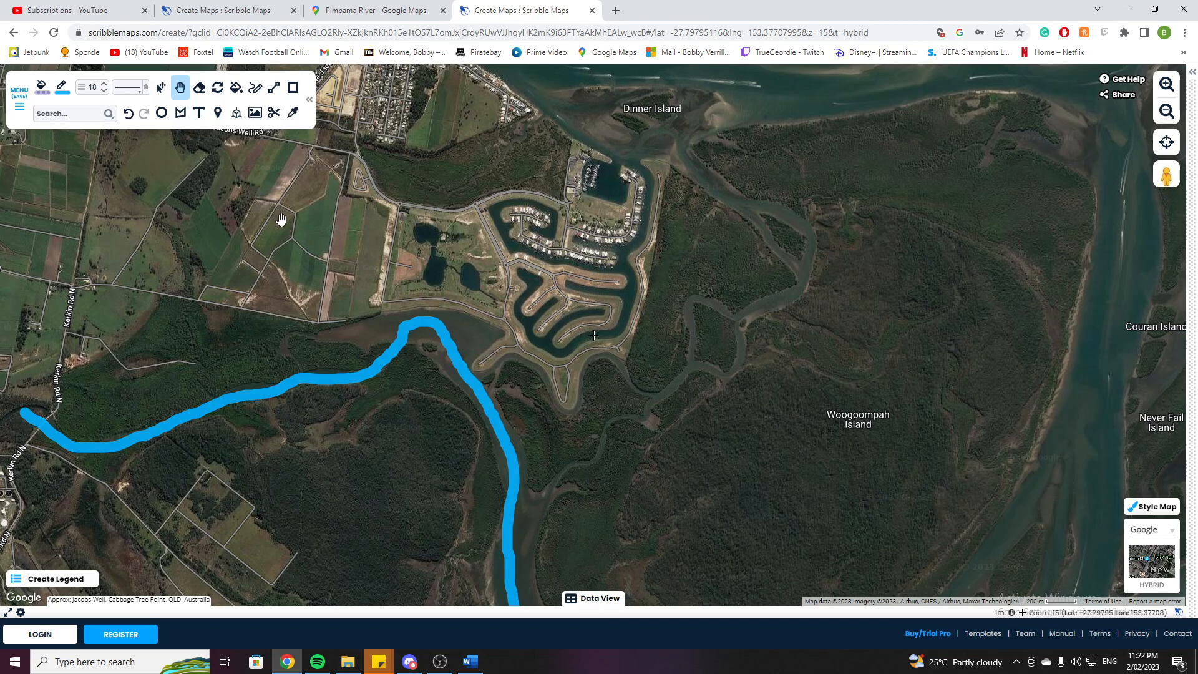
Zoom in and pan around the canal estate beside the river to examine its streets and waterways.
scroll(579, 321, "up", 2)
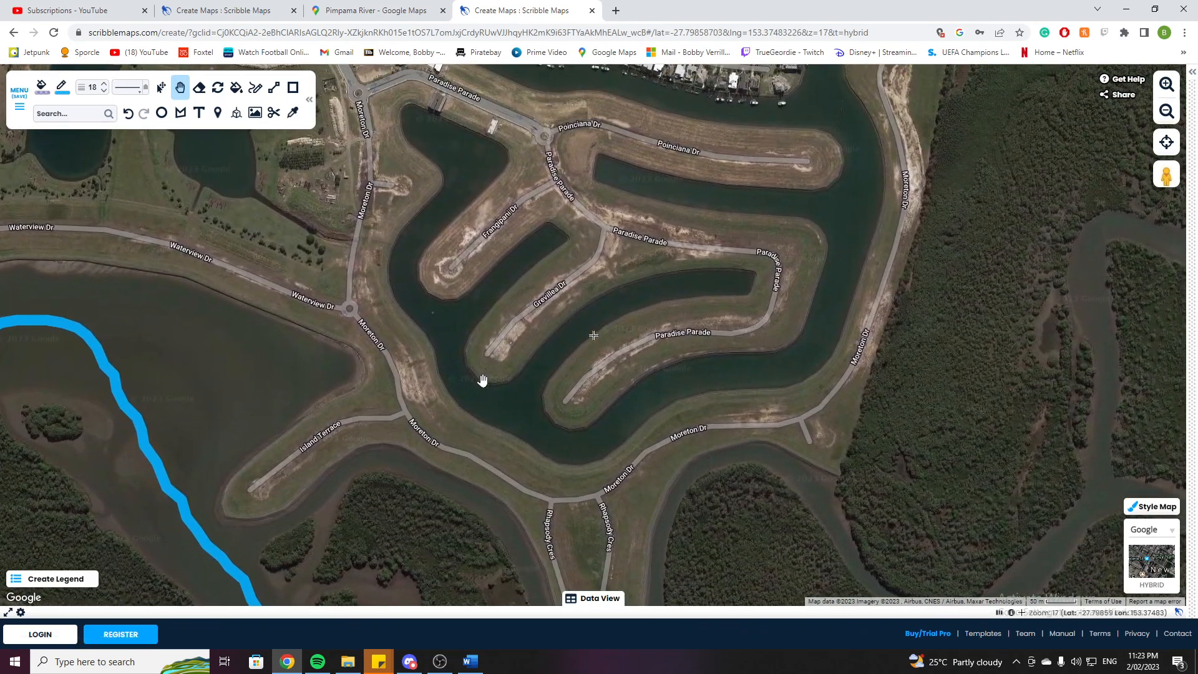
left_click_drag(396, 128, 417, 320)
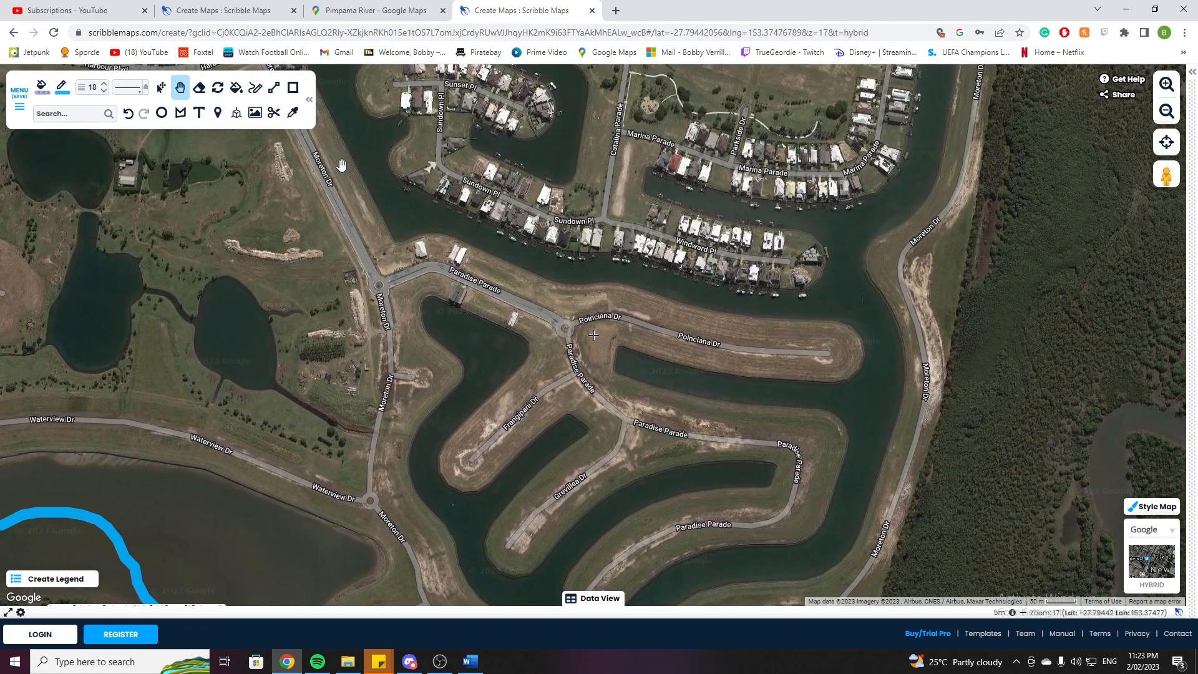
left_click_drag(716, 300, 603, 527)
left_click_drag(602, 300, 565, 354)
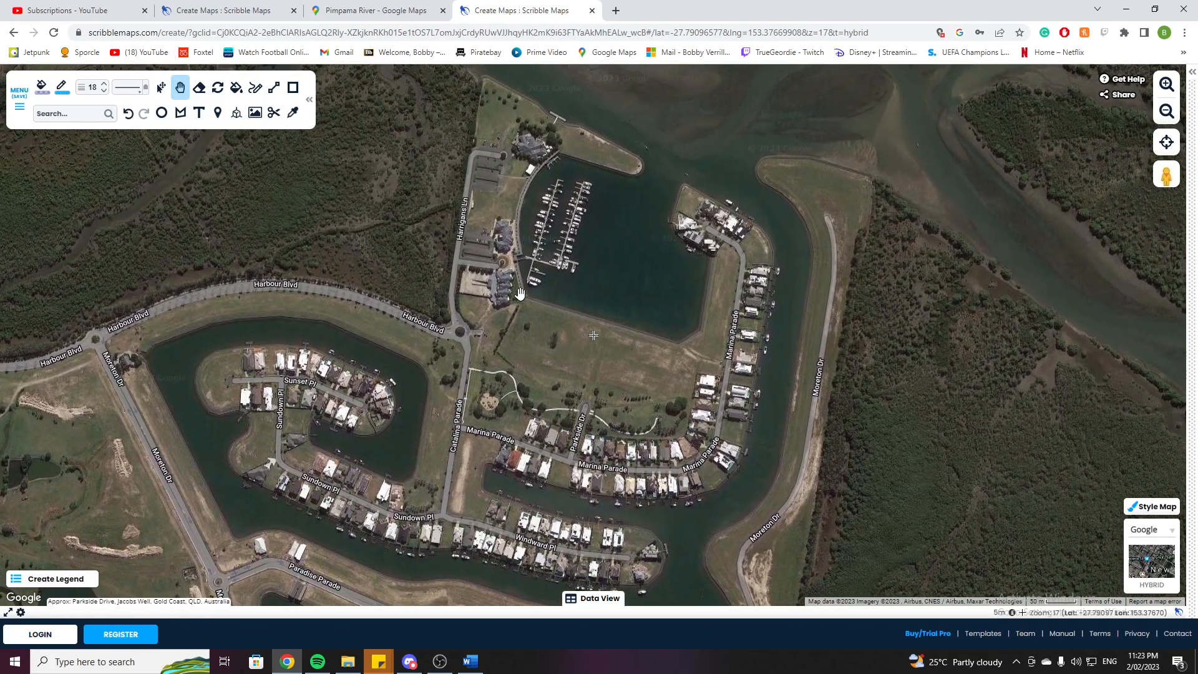
left_click_drag(665, 439, 661, 92)
left_click_drag(605, 337, 685, 164)
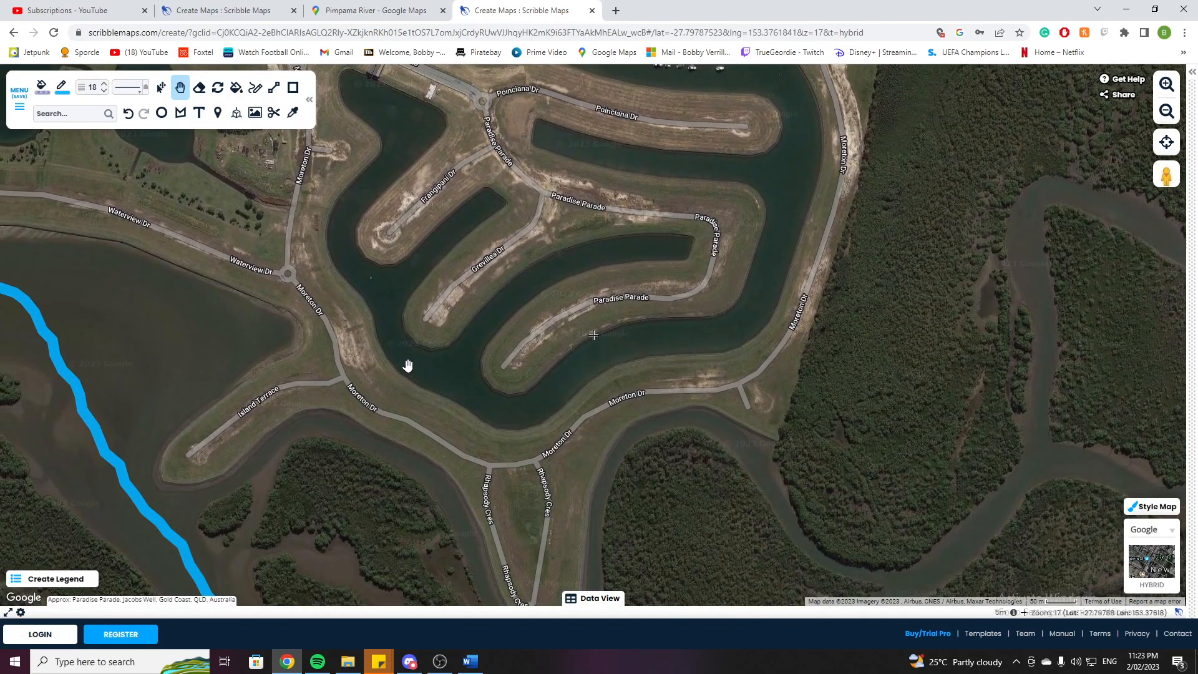
left_click_drag(284, 323, 556, 231)
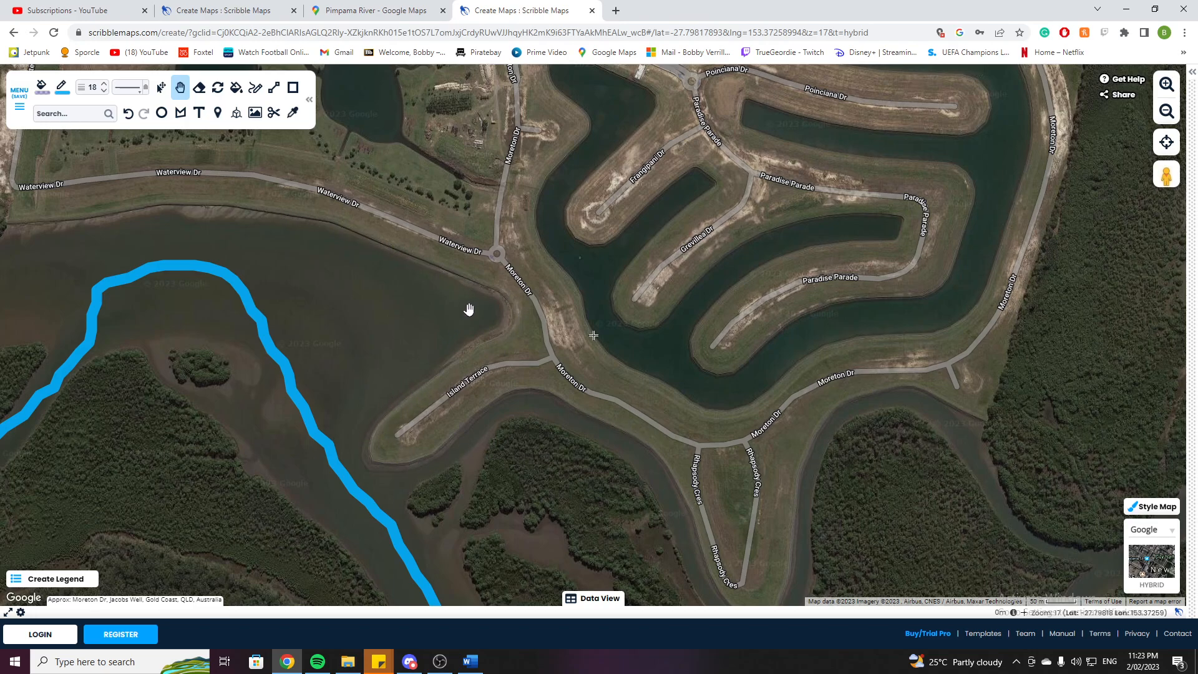
scroll(363, 272, "up", 2)
left_click_drag(387, 202, 437, 321)
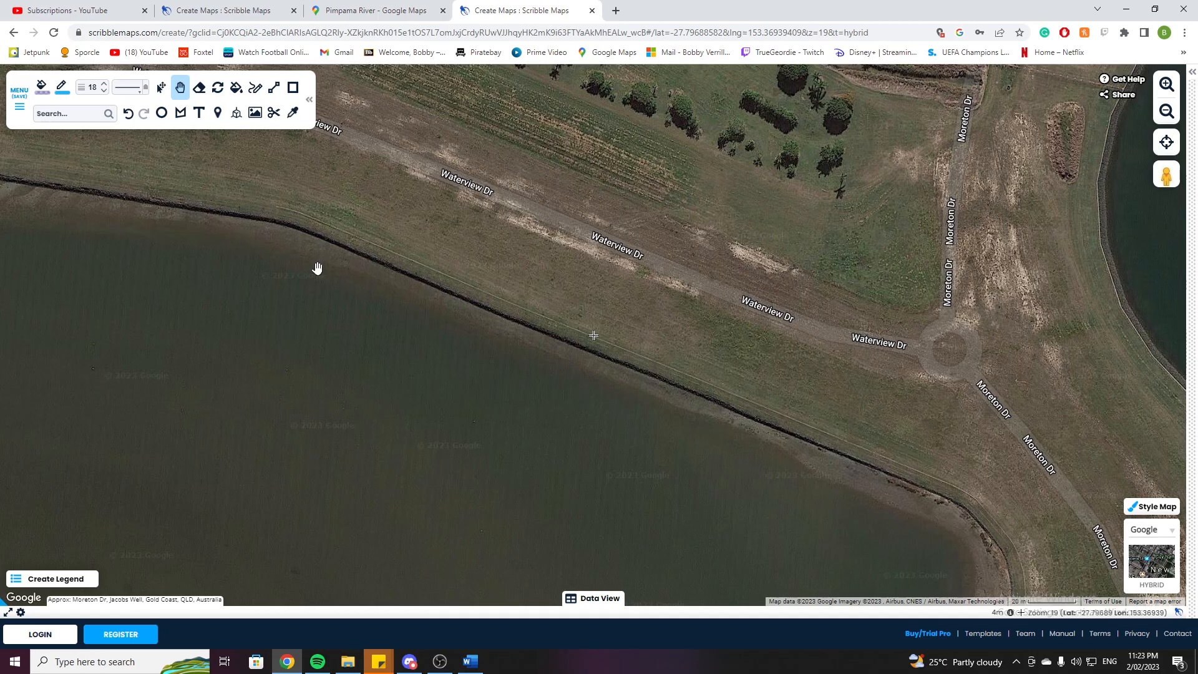
scroll(315, 267, "down", 2)
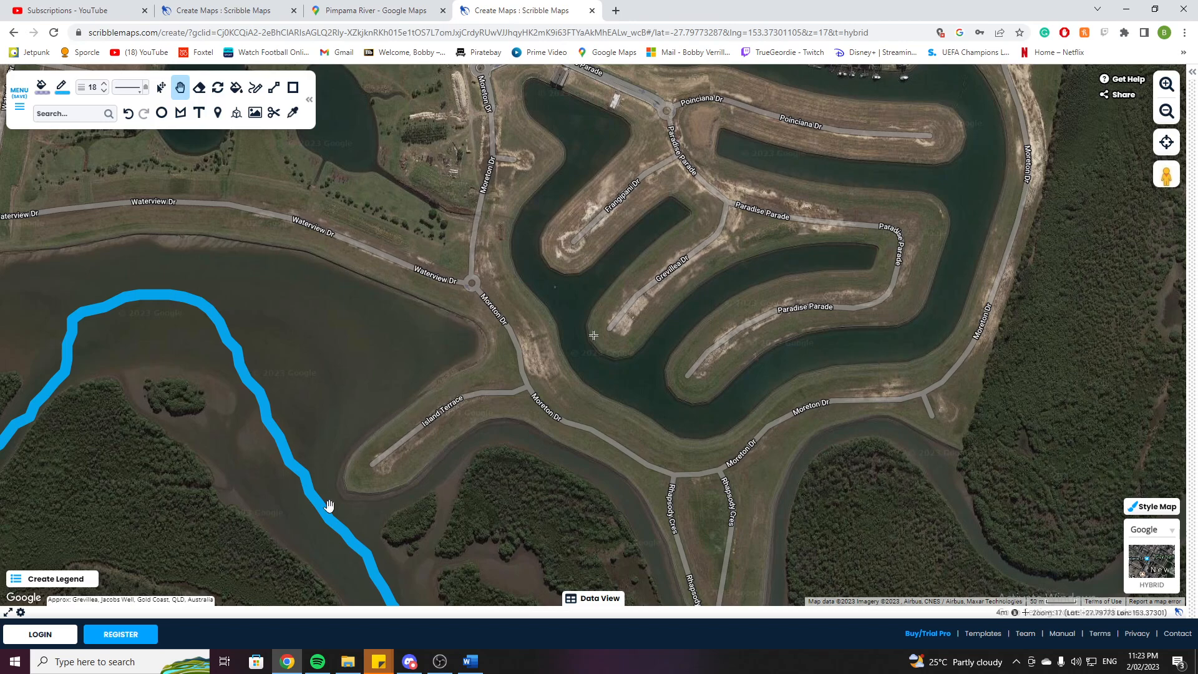
left_click_drag(340, 393, 468, 414)
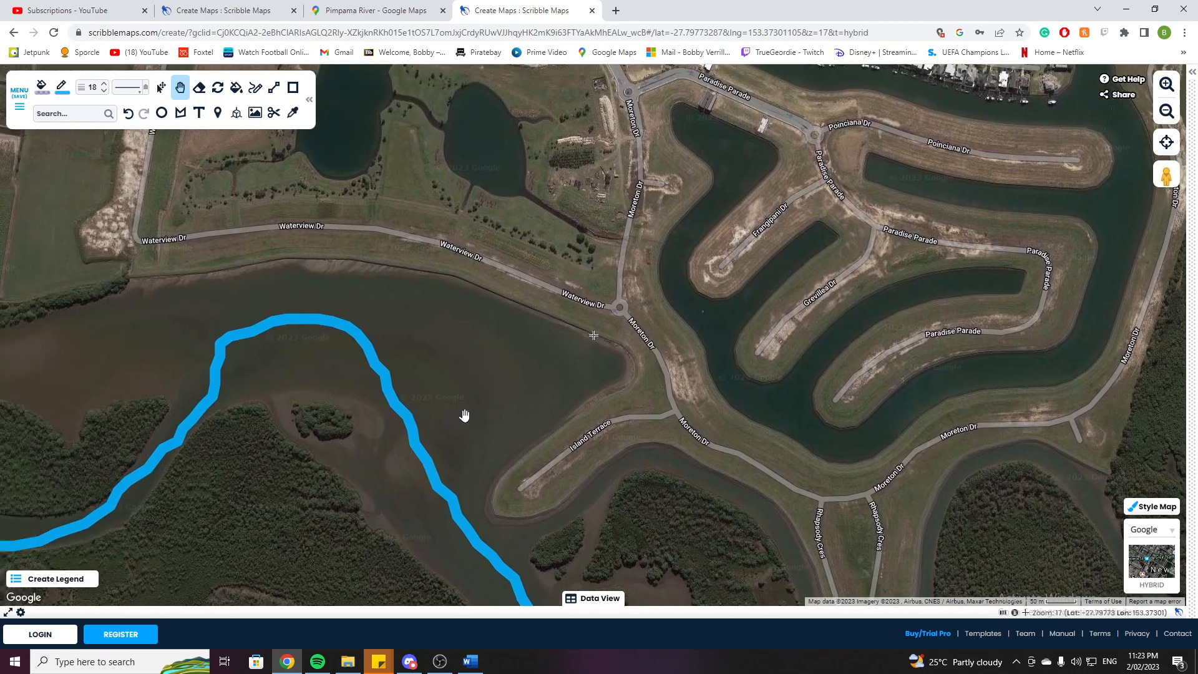
left_click_drag(161, 275, 228, 379)
scroll(262, 382, "down", 2)
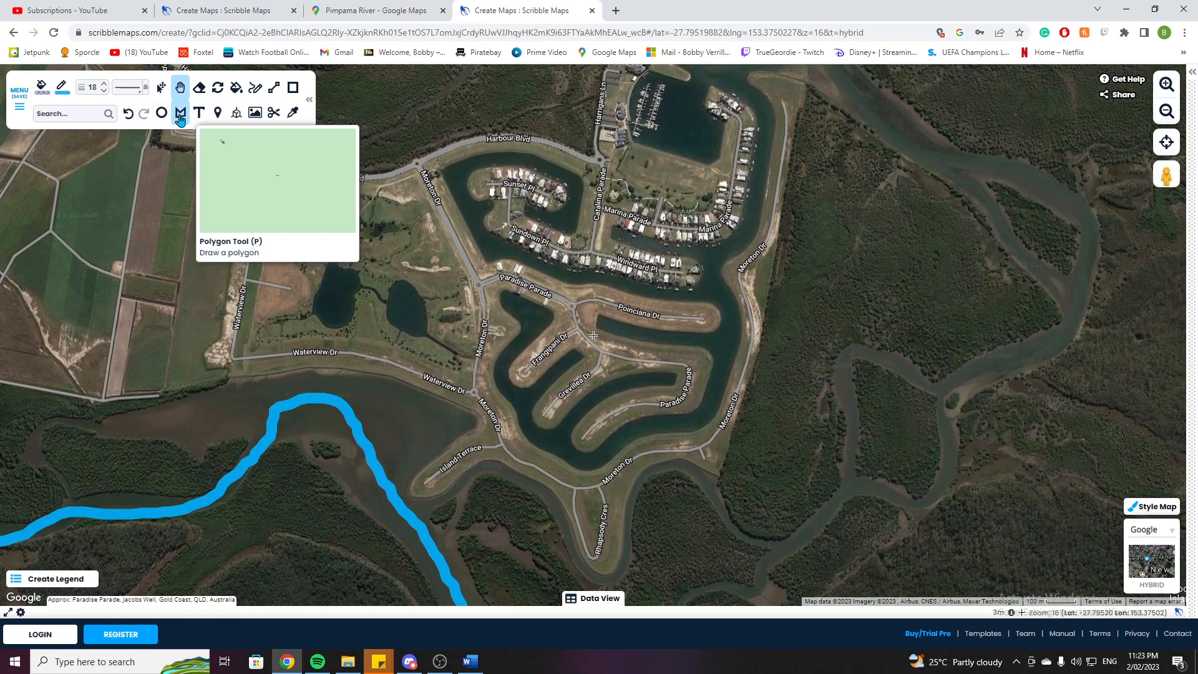
Set the drawing style to a red #FF3112 outline 3 wide and select the Polygon tool.
left_click(181, 116)
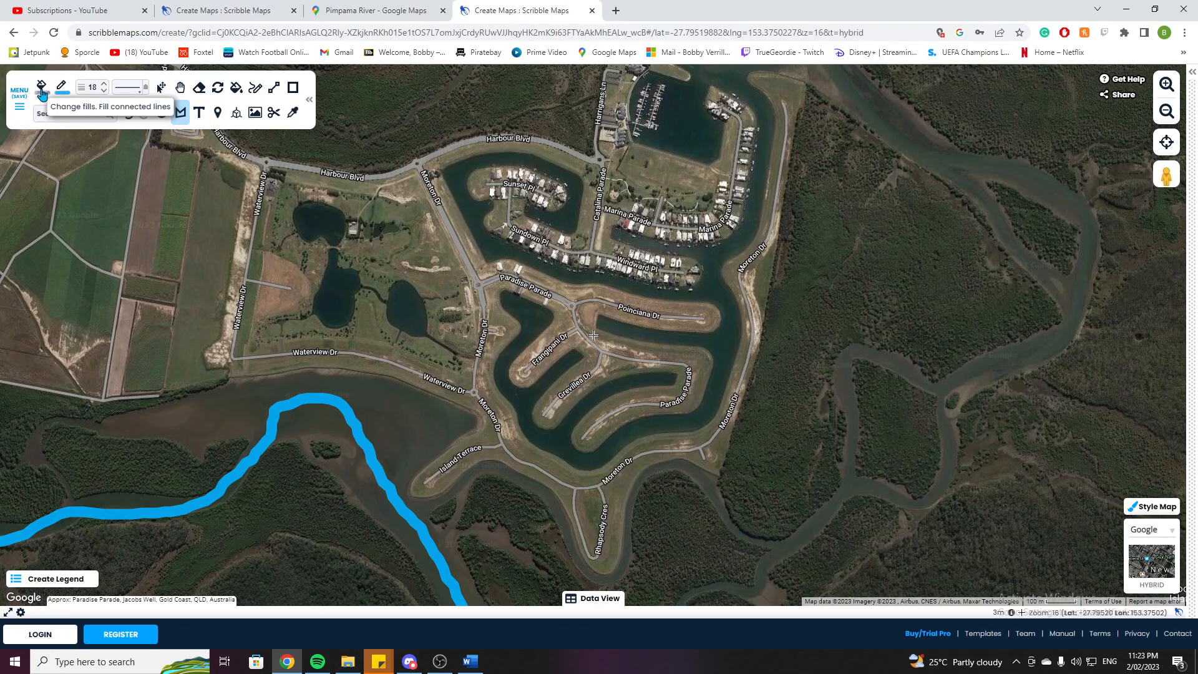
left_click(42, 93)
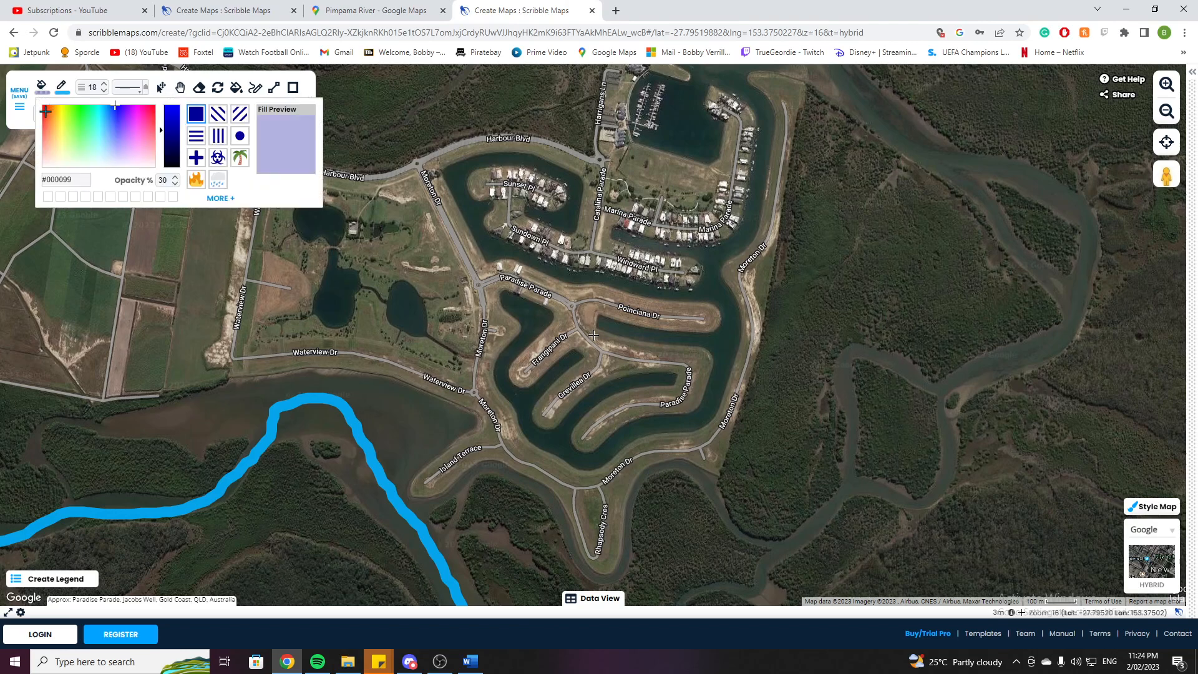
left_click(61, 87)
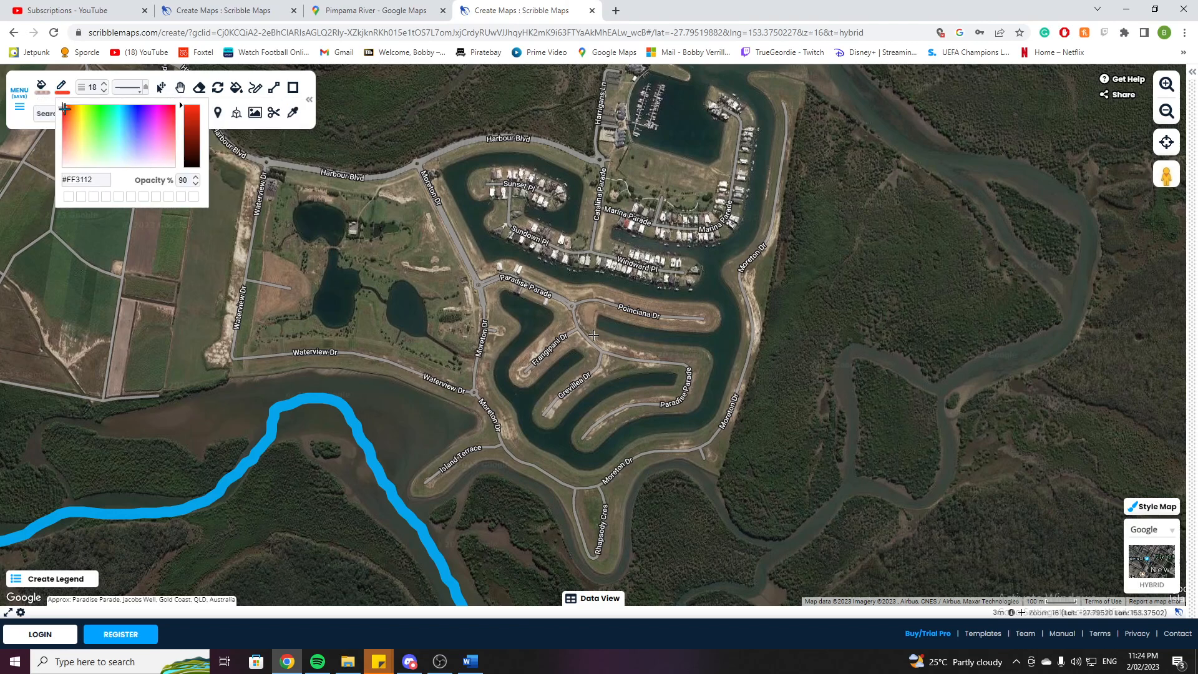
left_click(99, 93)
left_click(180, 88)
left_click(181, 115)
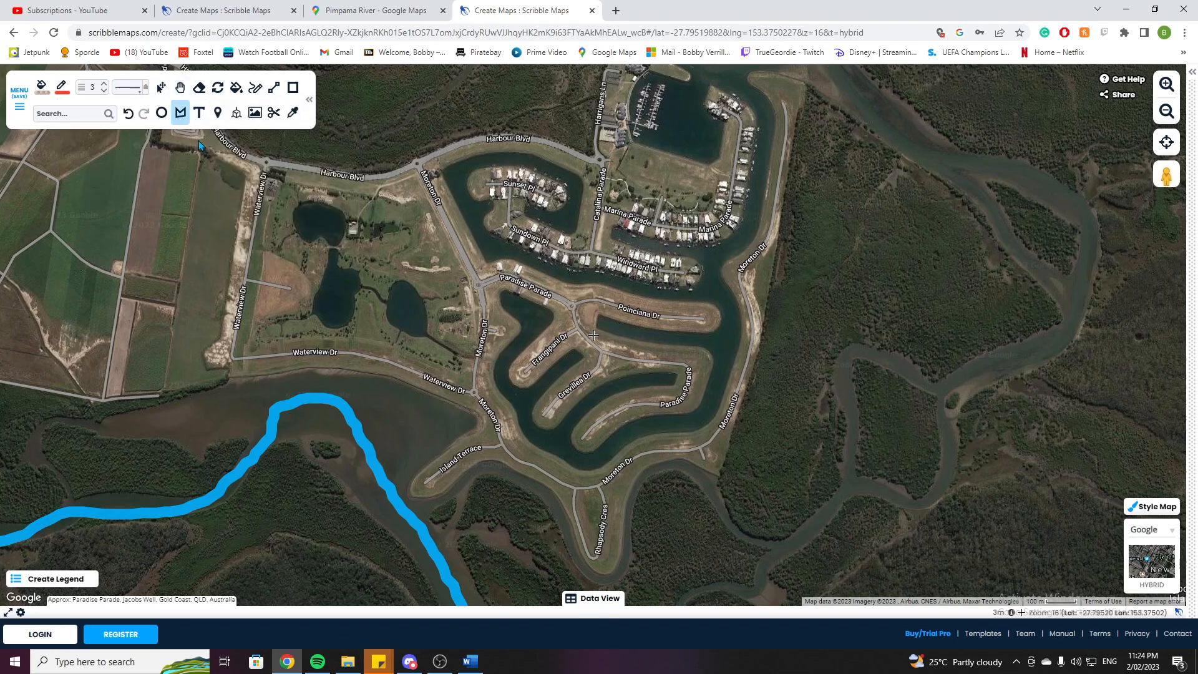
Draw a polygon outlining the canal estate development from Harbour Blvd down to the riverbank and back.
left_click(269, 165)
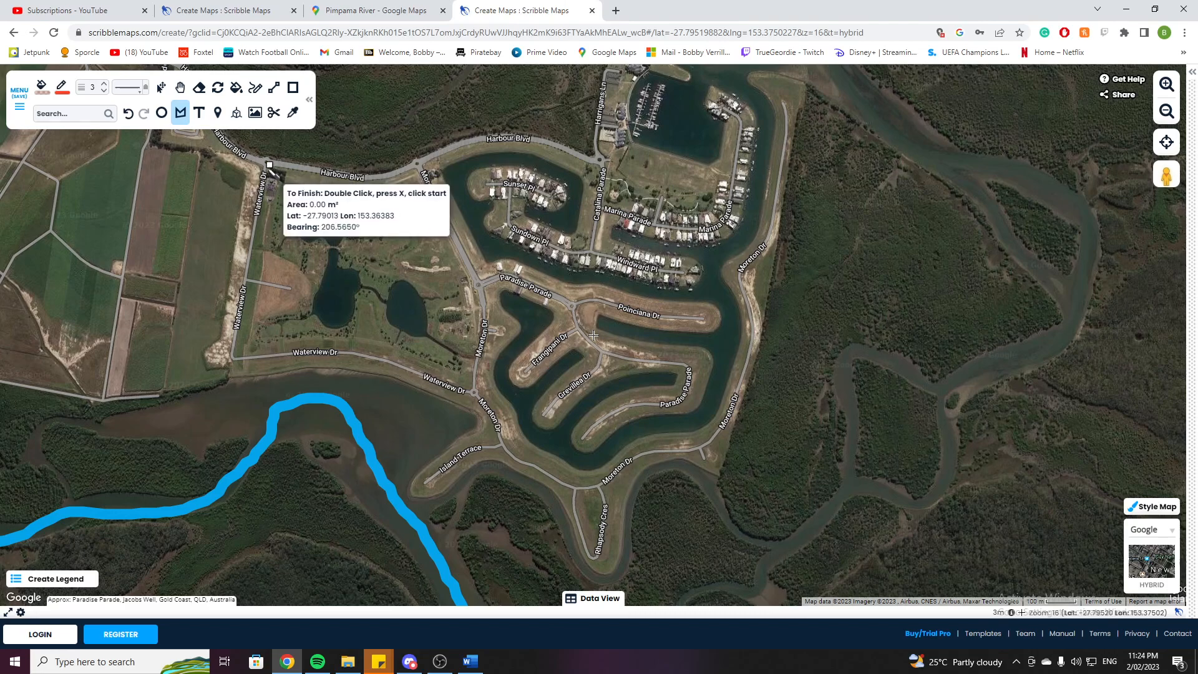
left_click(234, 363)
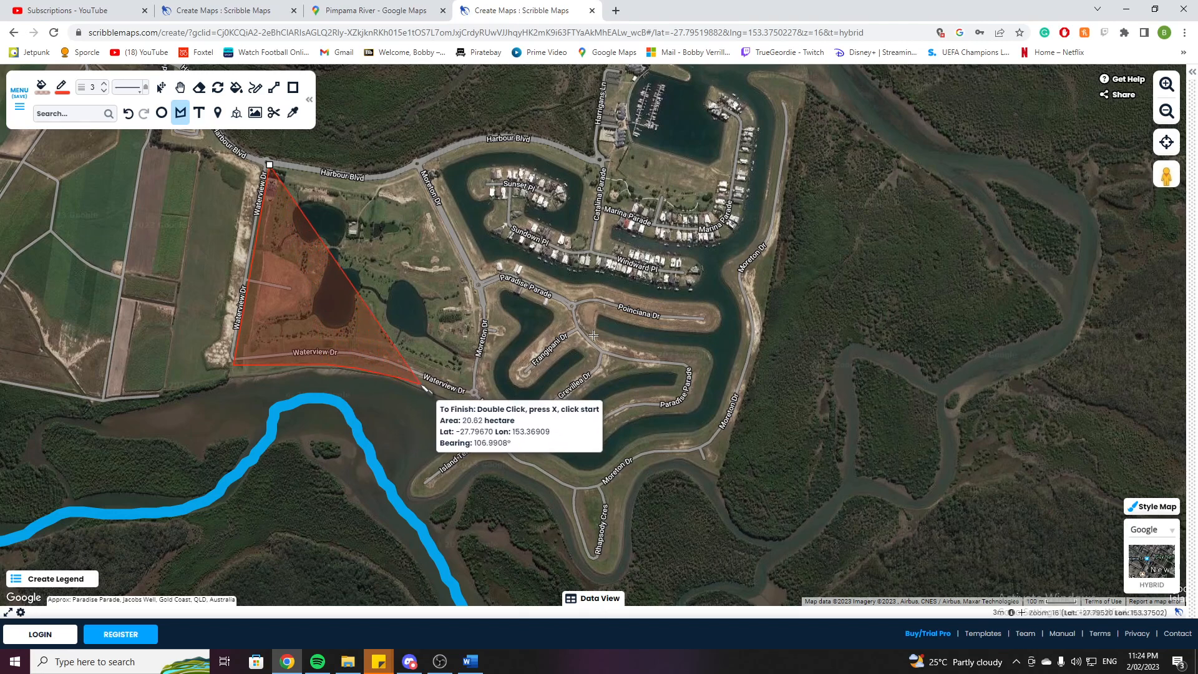
left_click(466, 407)
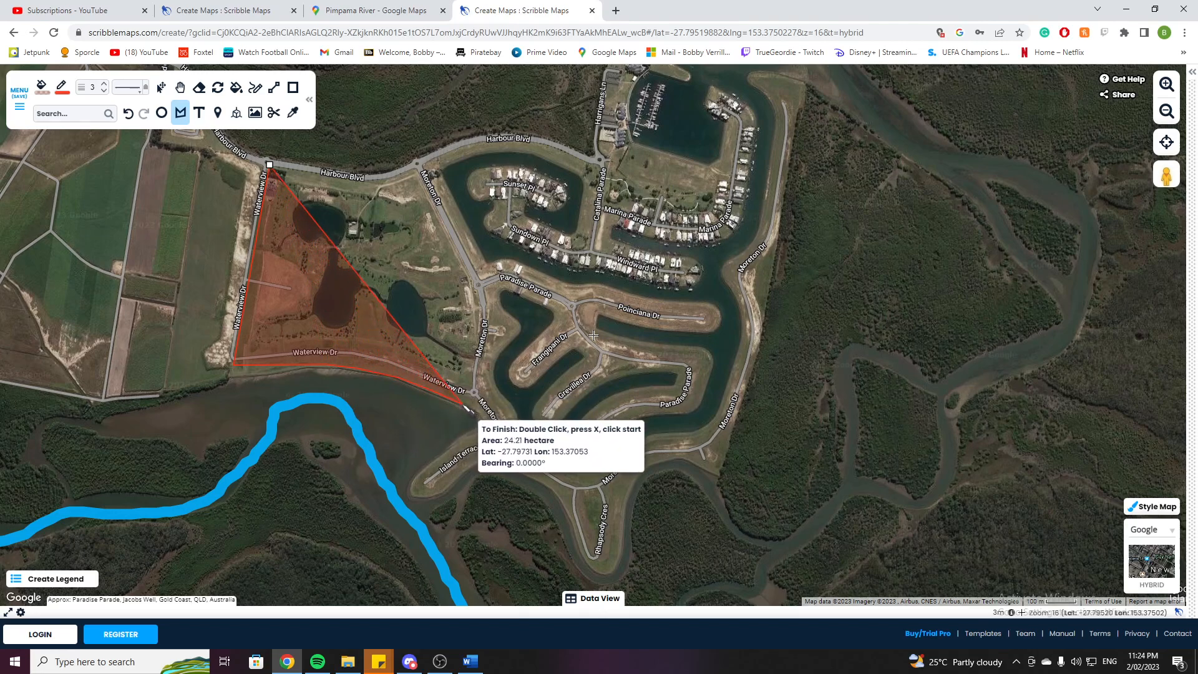
left_click(484, 417)
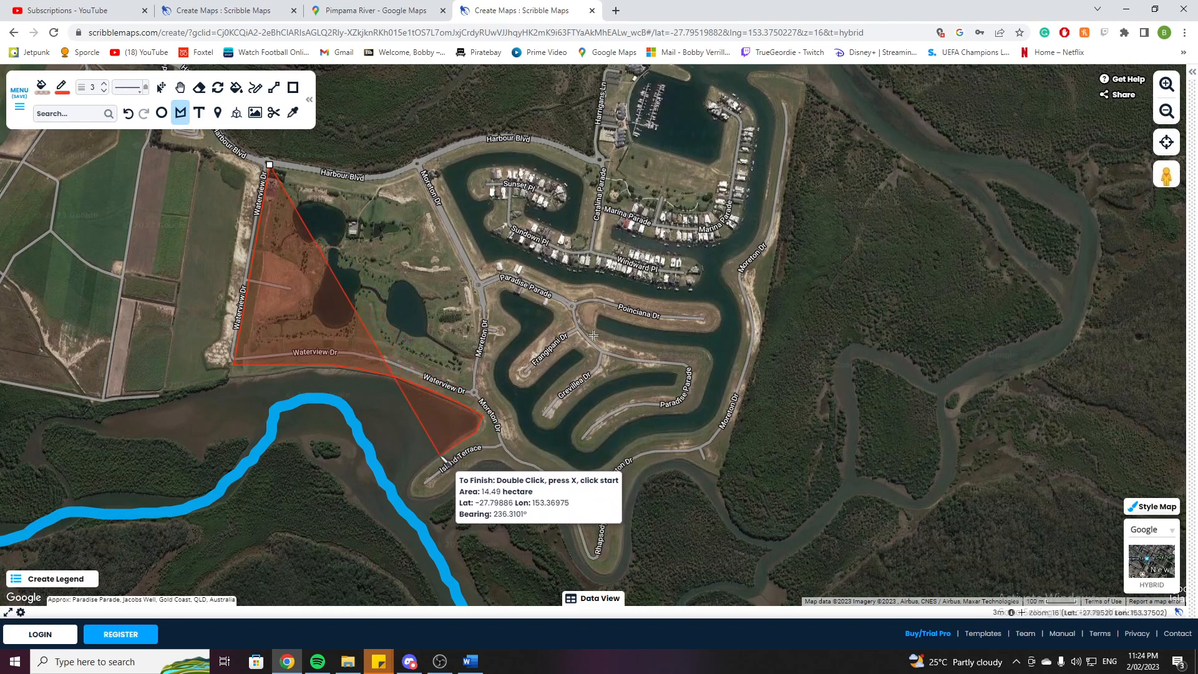
left_click(414, 478)
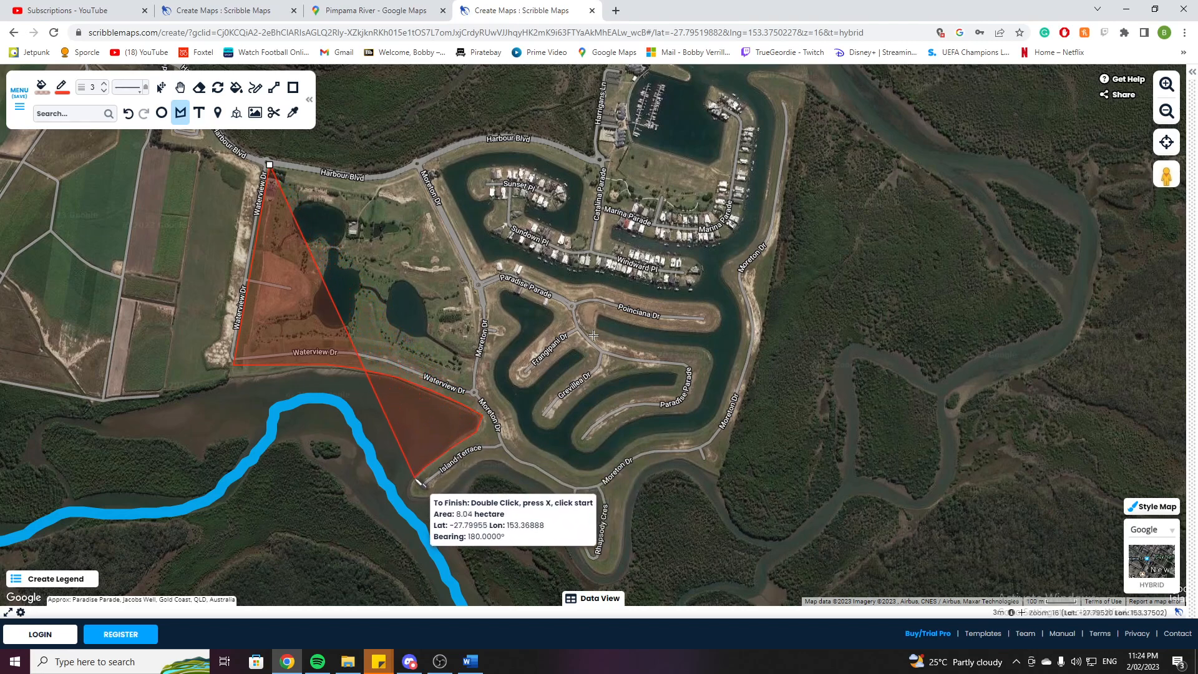
left_click(411, 496)
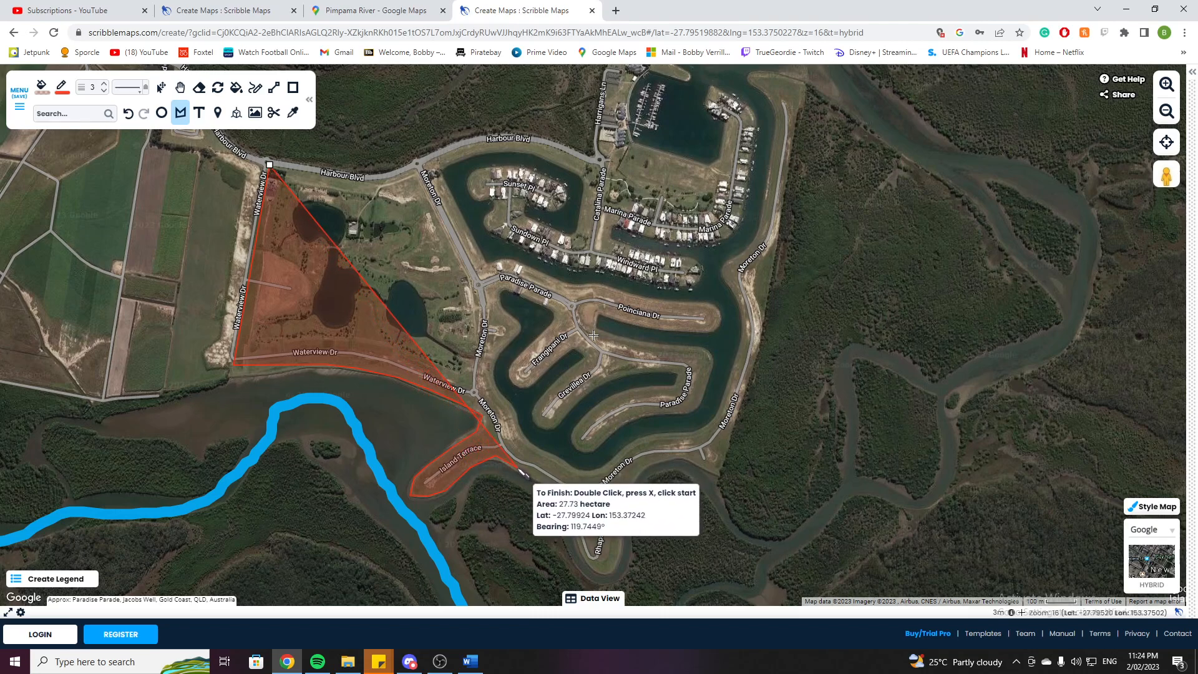
left_click(518, 468)
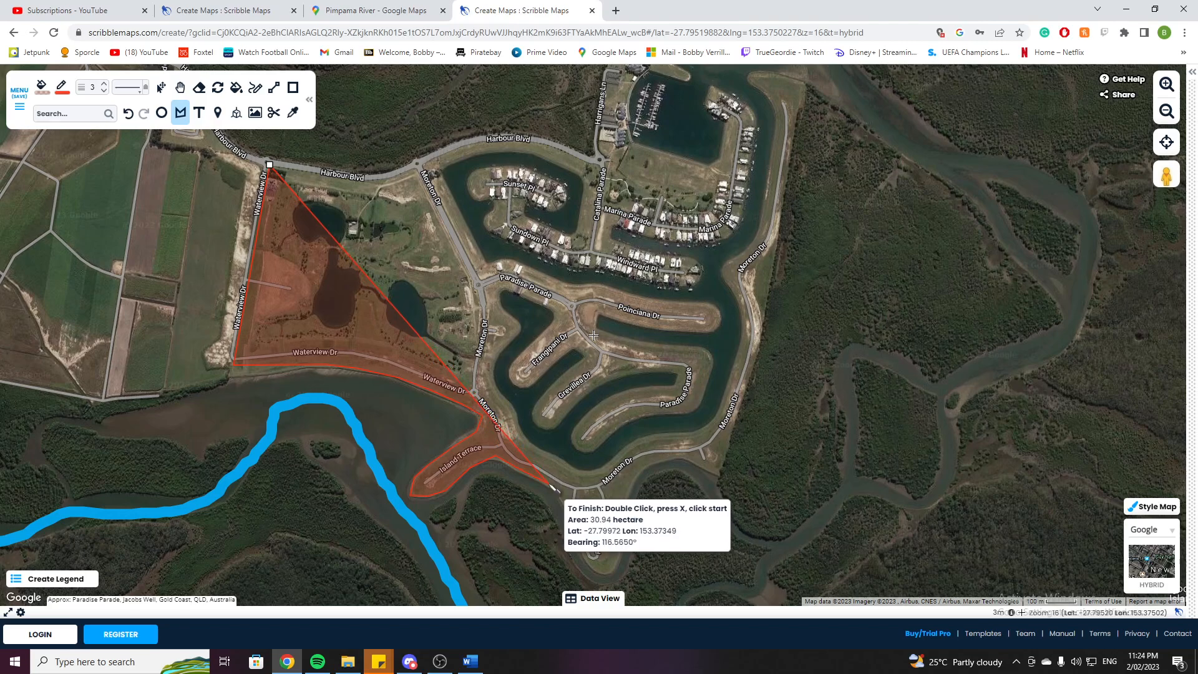
left_click(549, 482)
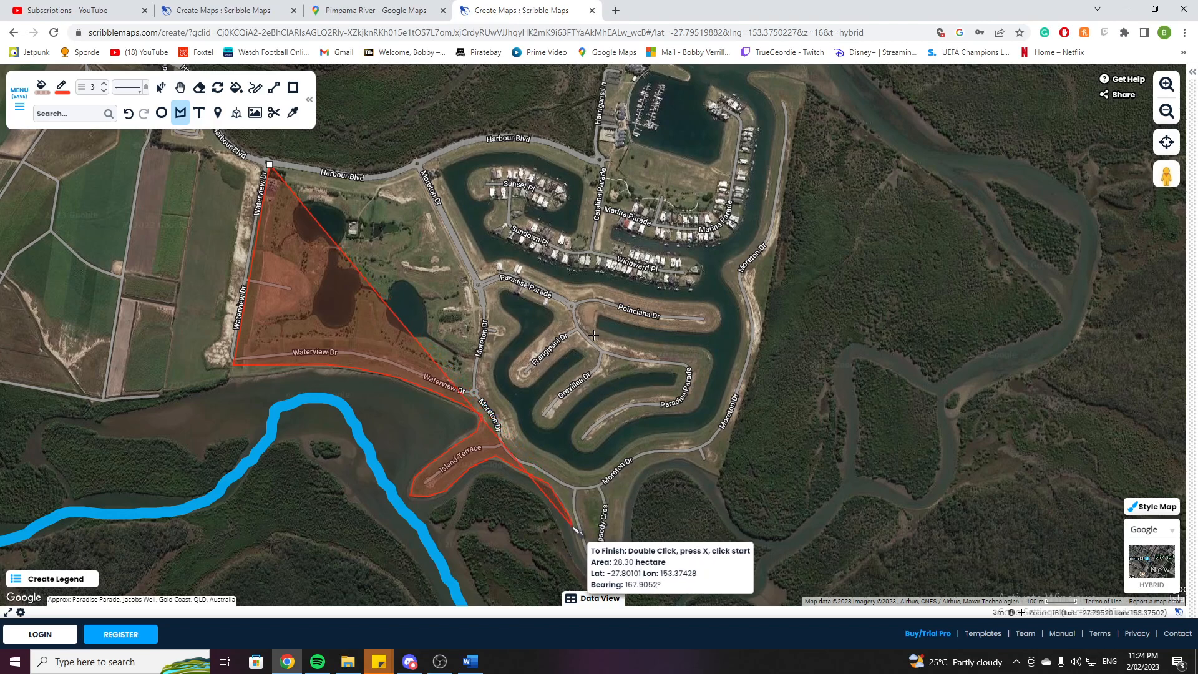
left_click(595, 556)
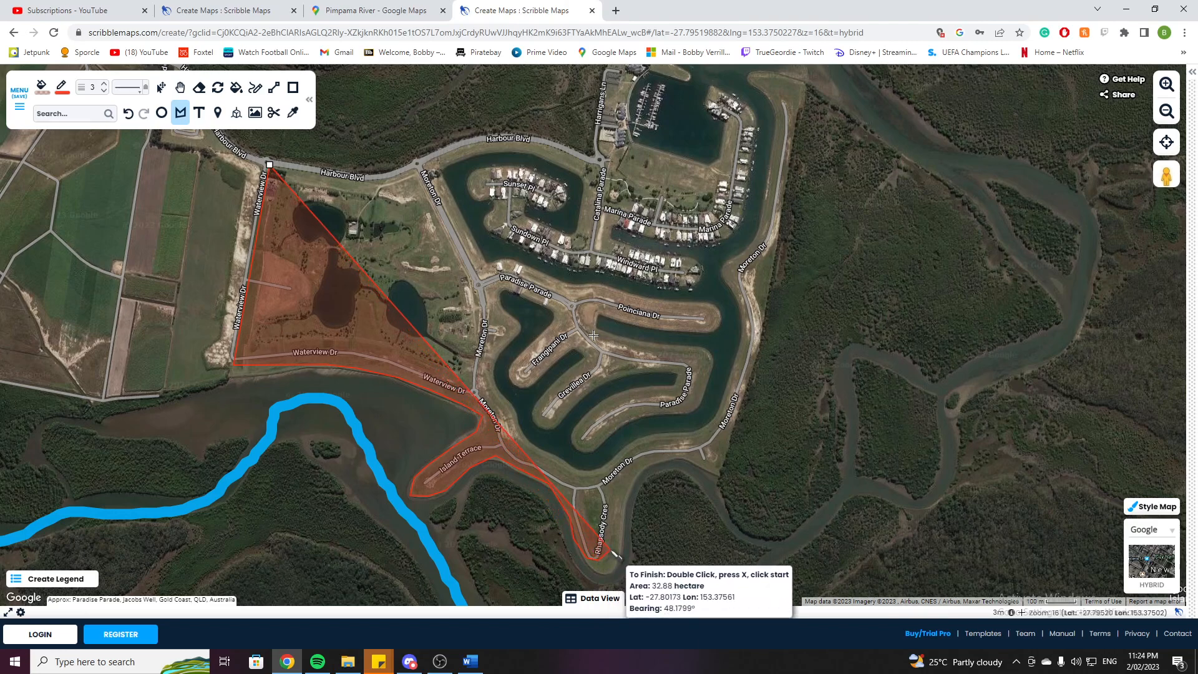
left_click(625, 540)
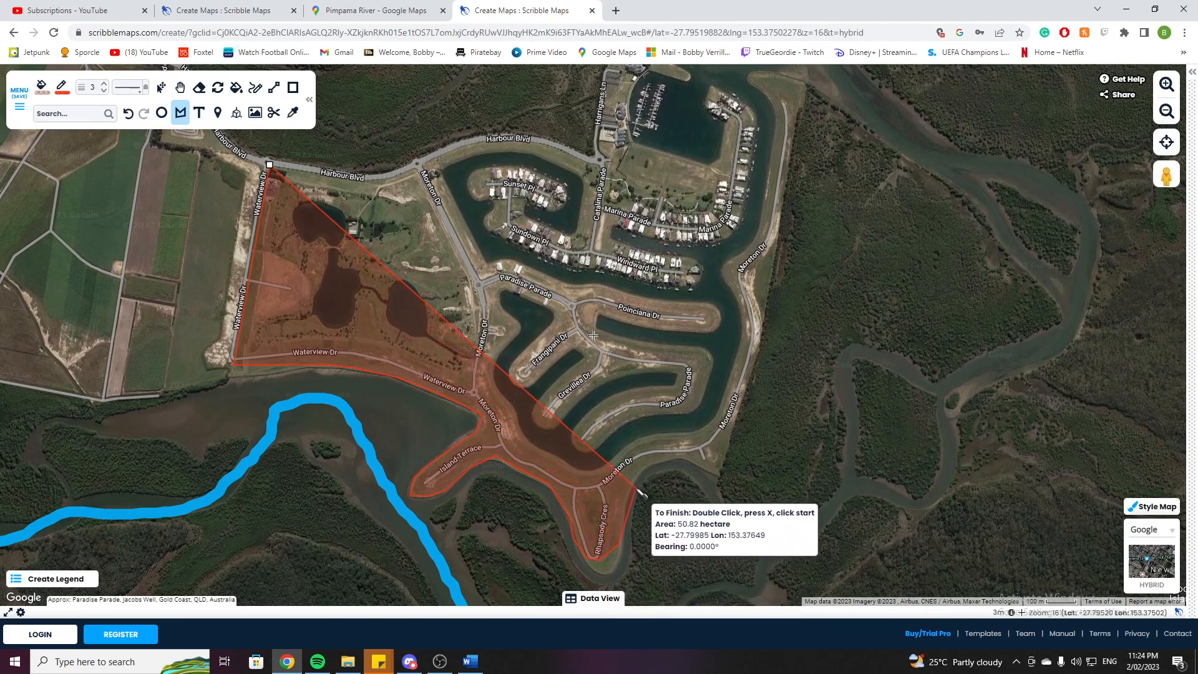
left_click(652, 462)
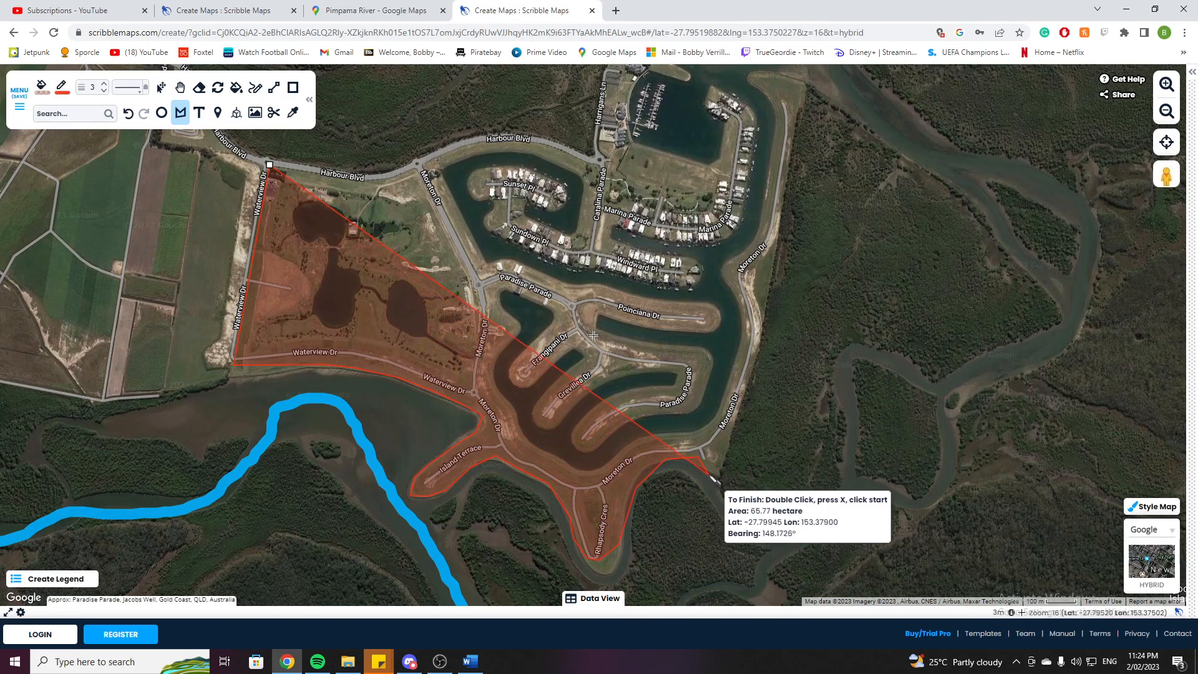
left_click(720, 473)
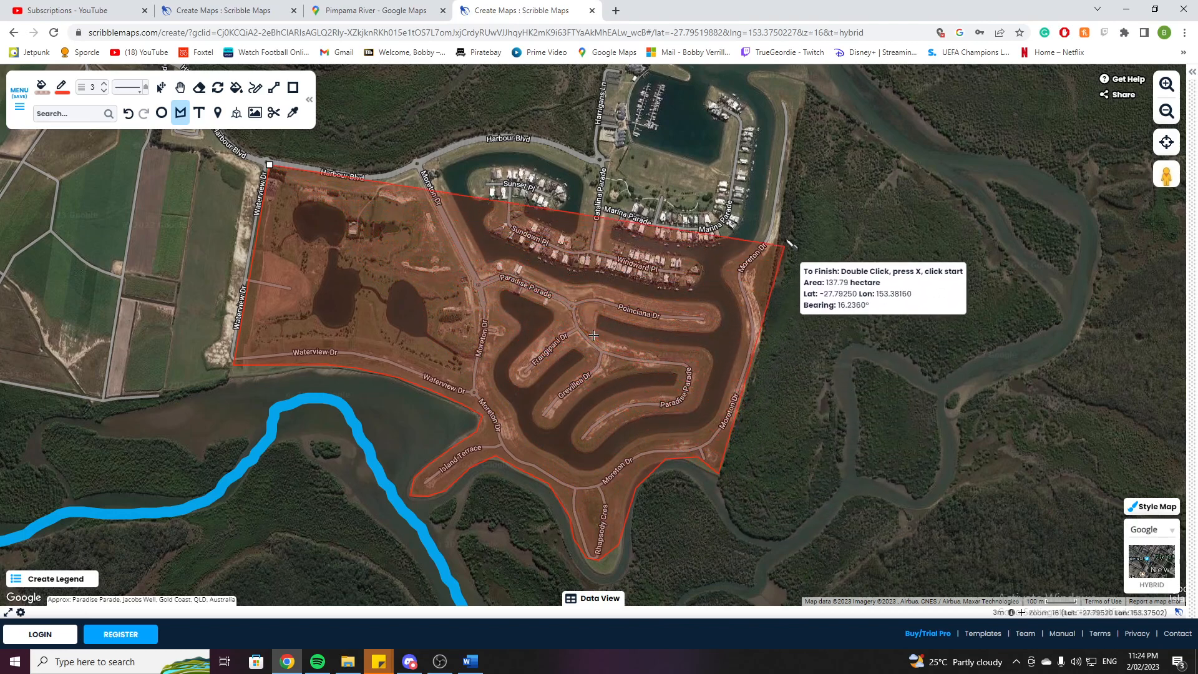
left_click(805, 82)
left_click(612, 69)
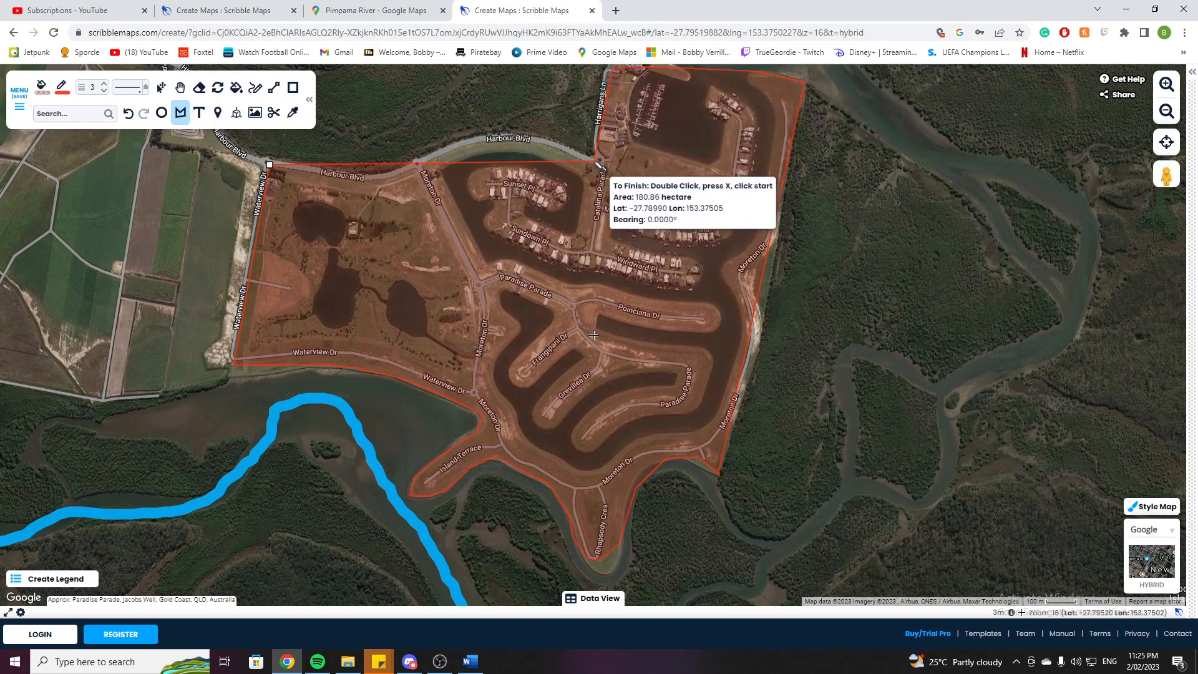
left_click(597, 150)
left_click(515, 140)
left_click(417, 161)
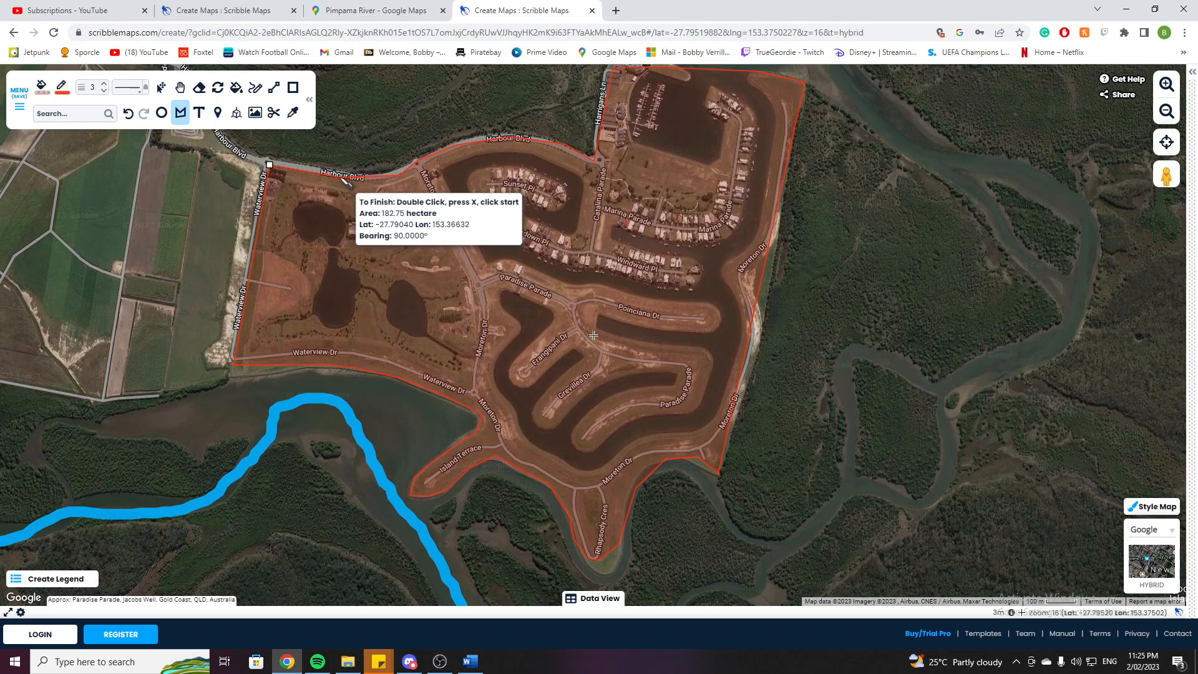
double_click(346, 182)
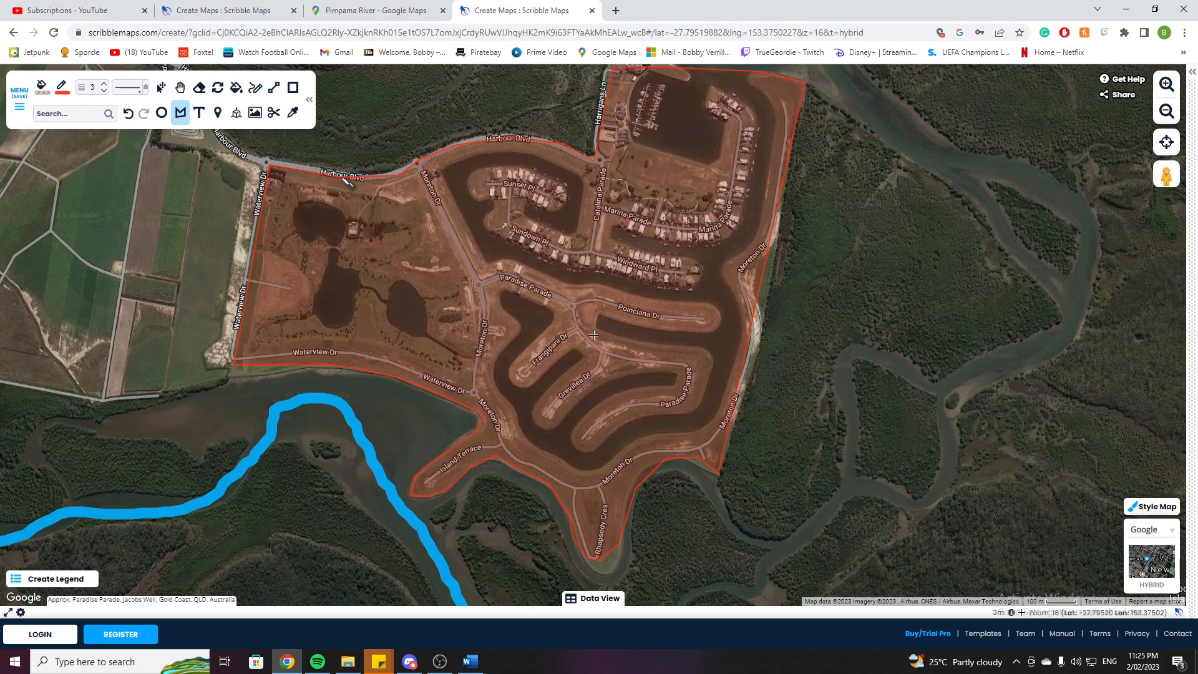
Open the legend builder, choose a marker-type entry, and open its marker chooser.
scroll(896, 376, "down", 1)
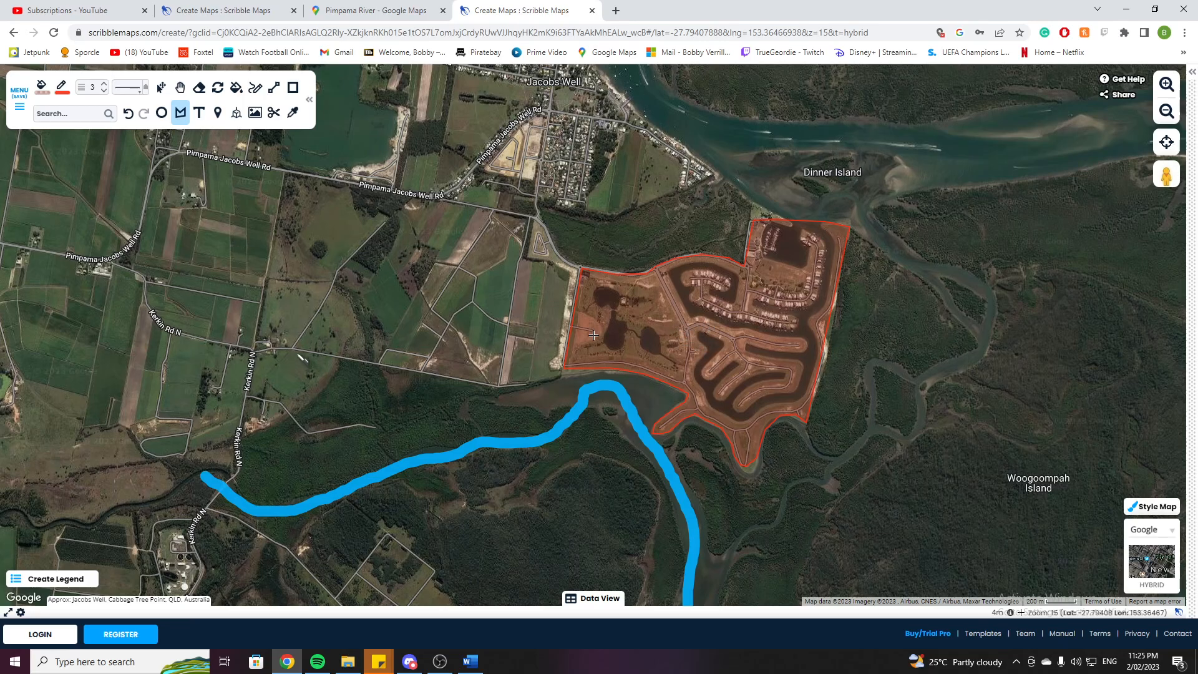
left_click(44, 580)
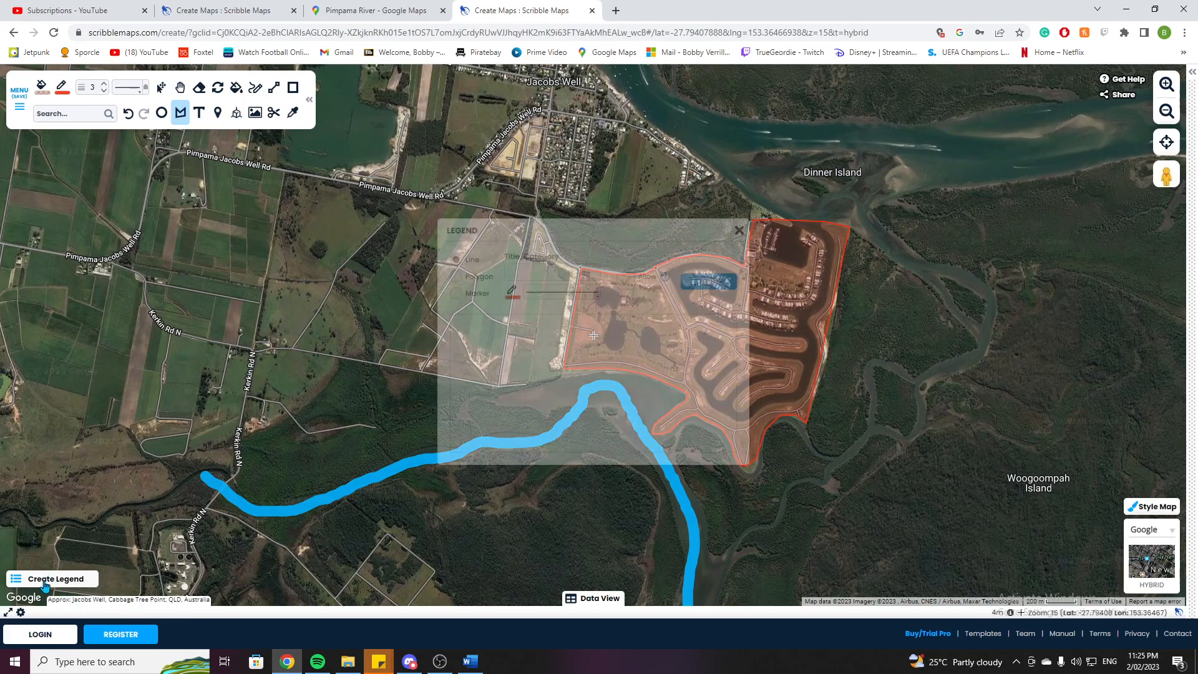
left_click(456, 294)
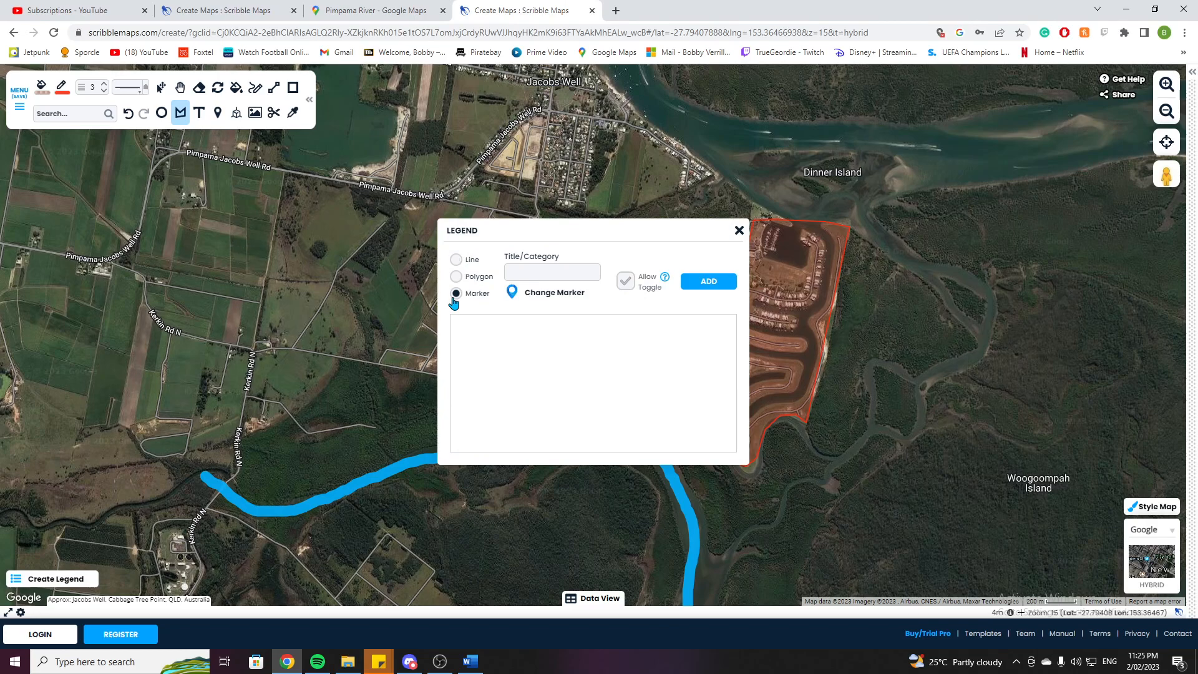
left_click(553, 298)
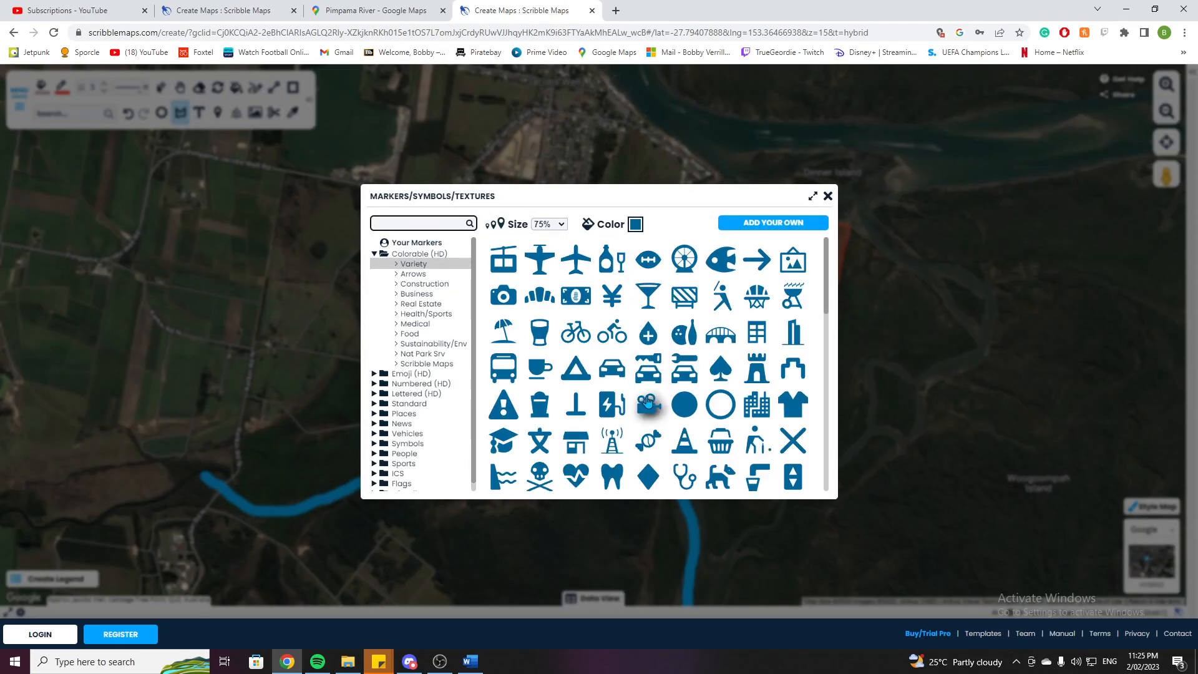
Set the marker size to 25% and pick the building construction marker by searching for construction.
left_click(561, 229)
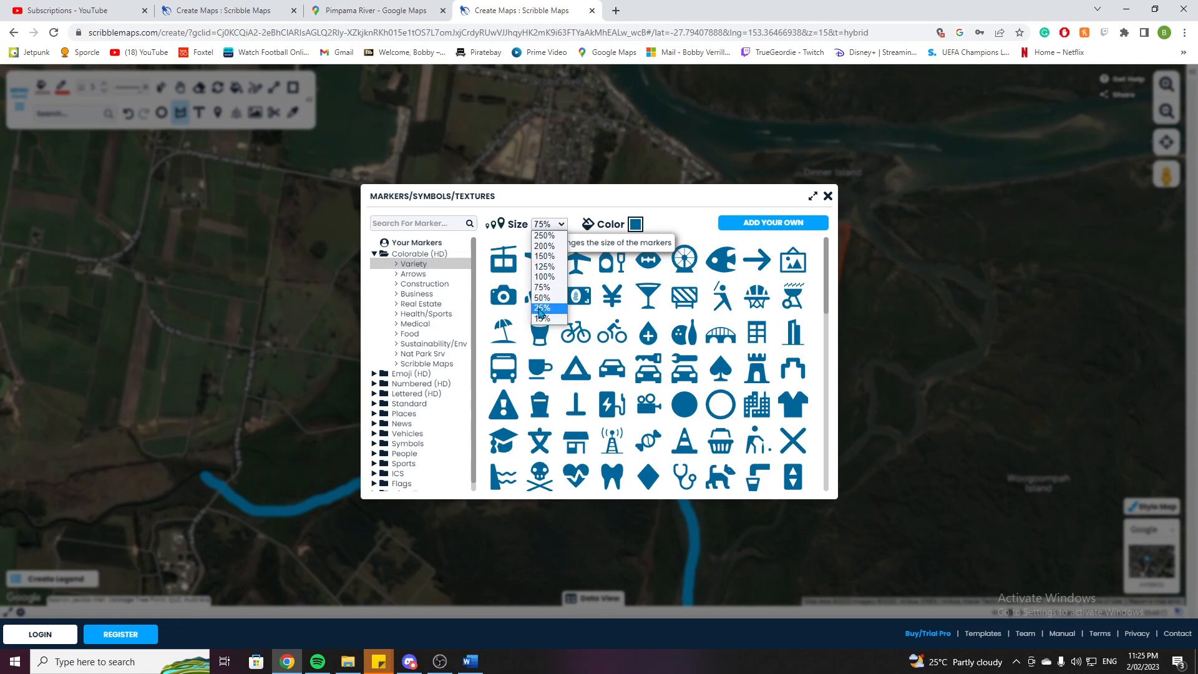
left_click(540, 308)
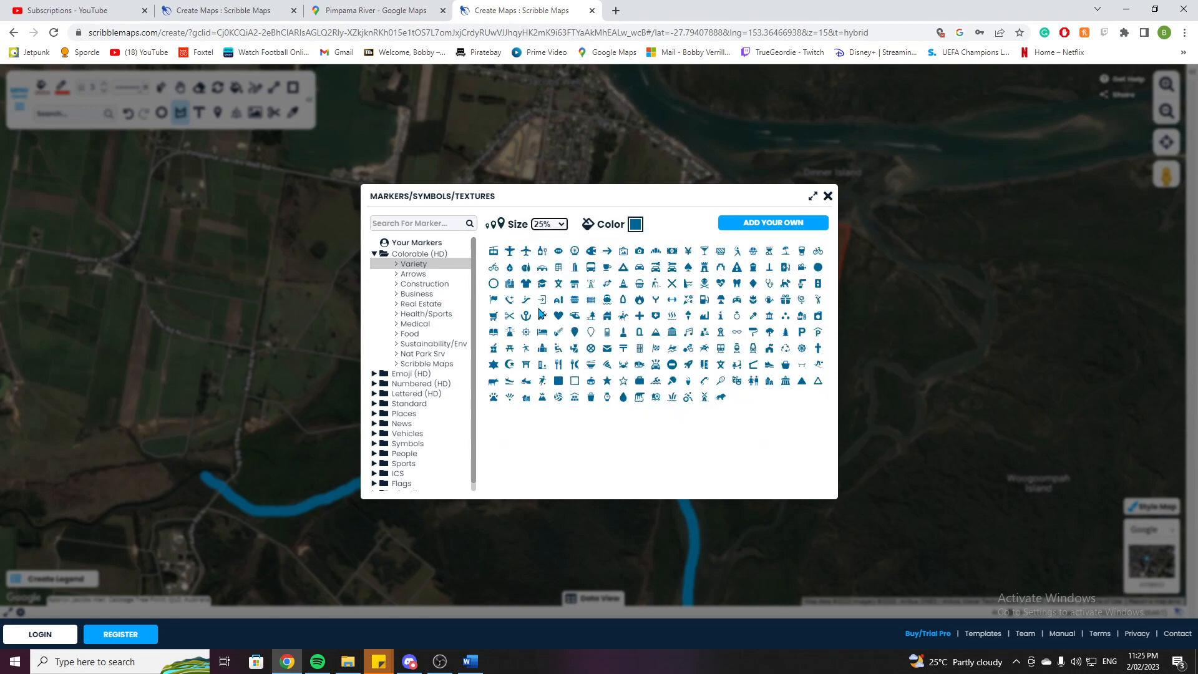
left_click(437, 225)
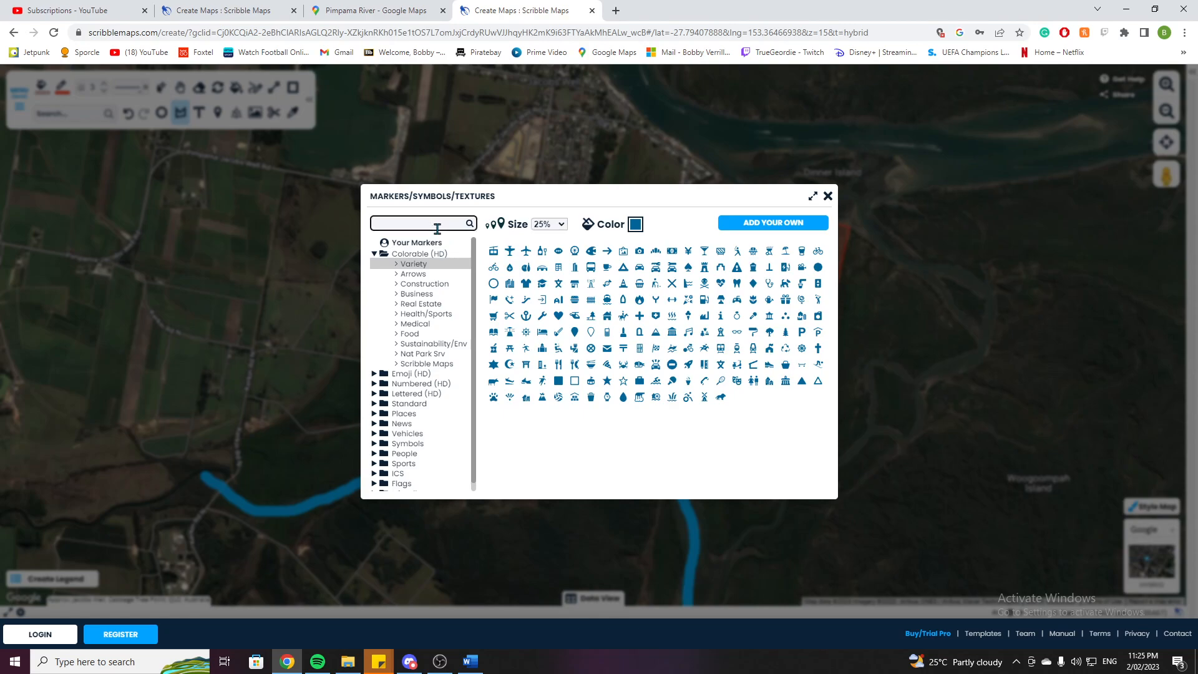
type("cons")
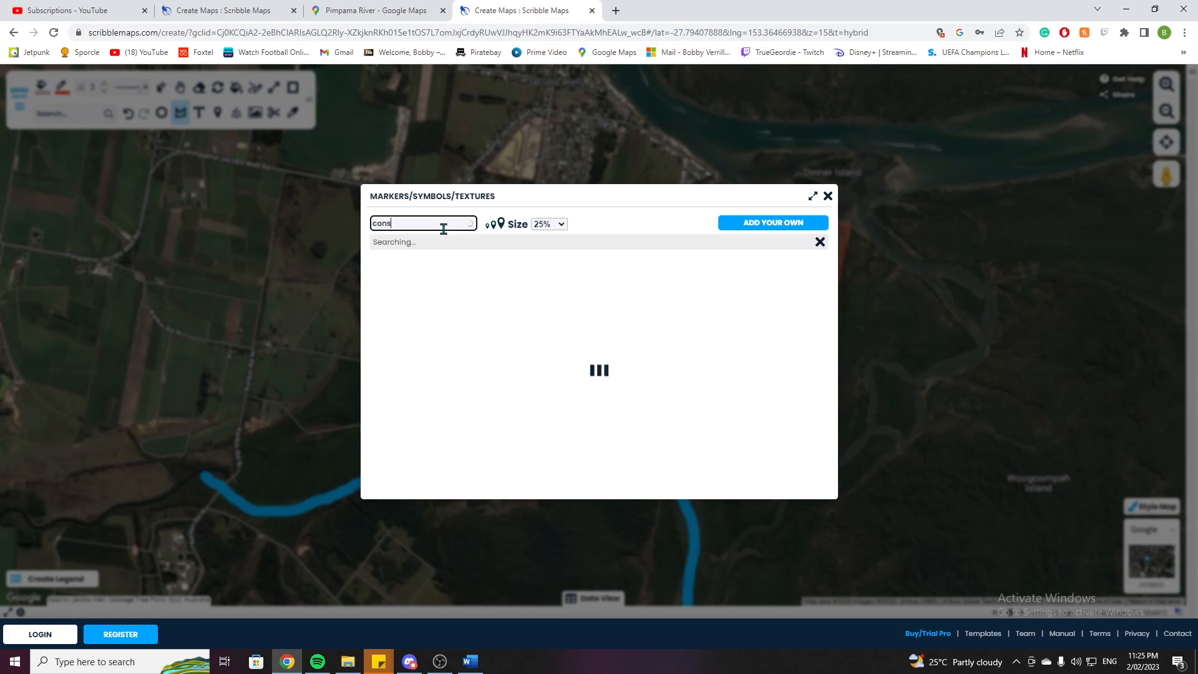
type("tr")
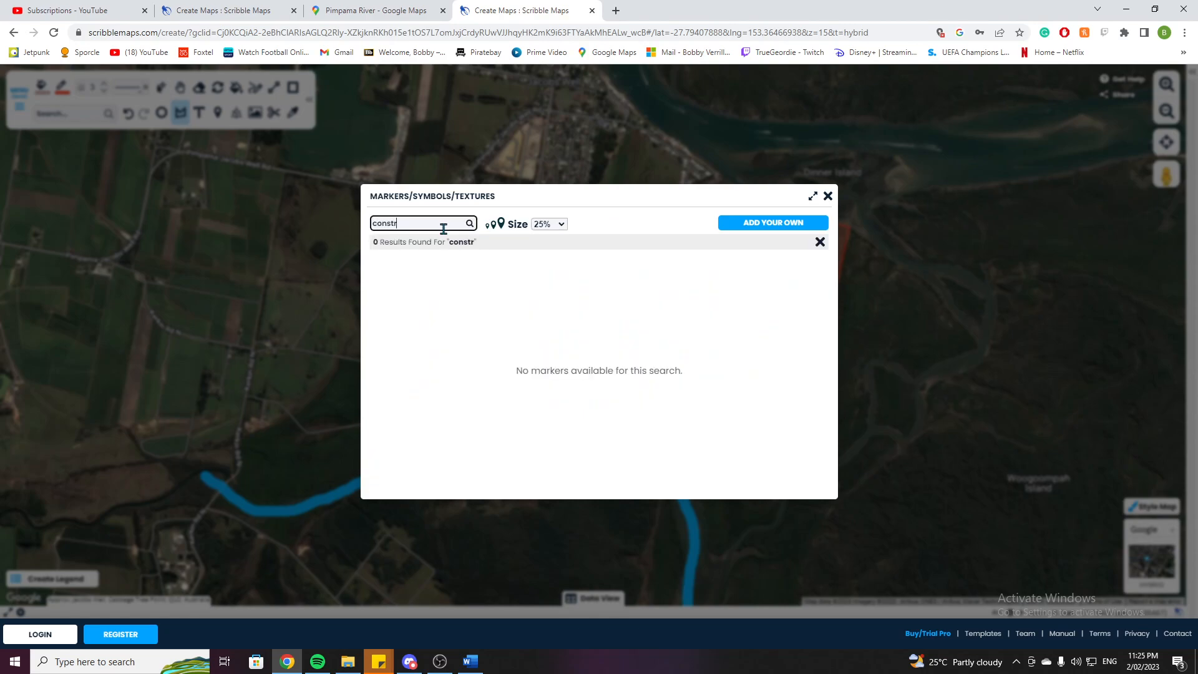
type("uction")
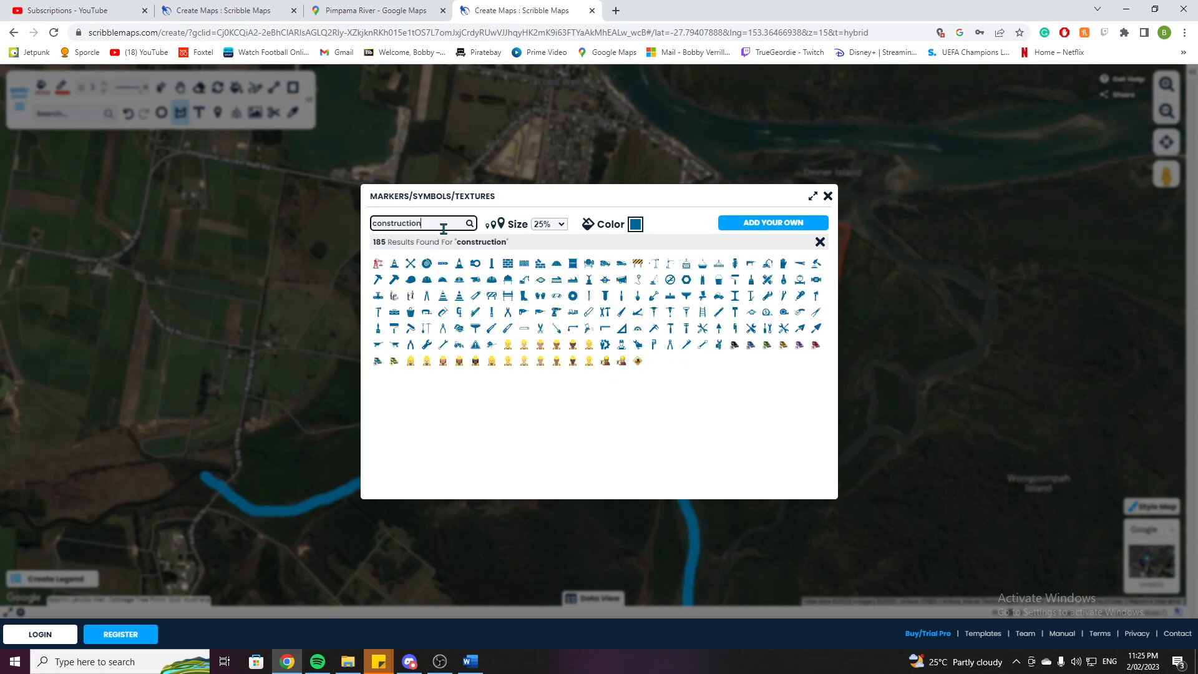
left_click(378, 267)
Add a legend entry titled Development with the construction marker and close the legend builder.
left_click(697, 283)
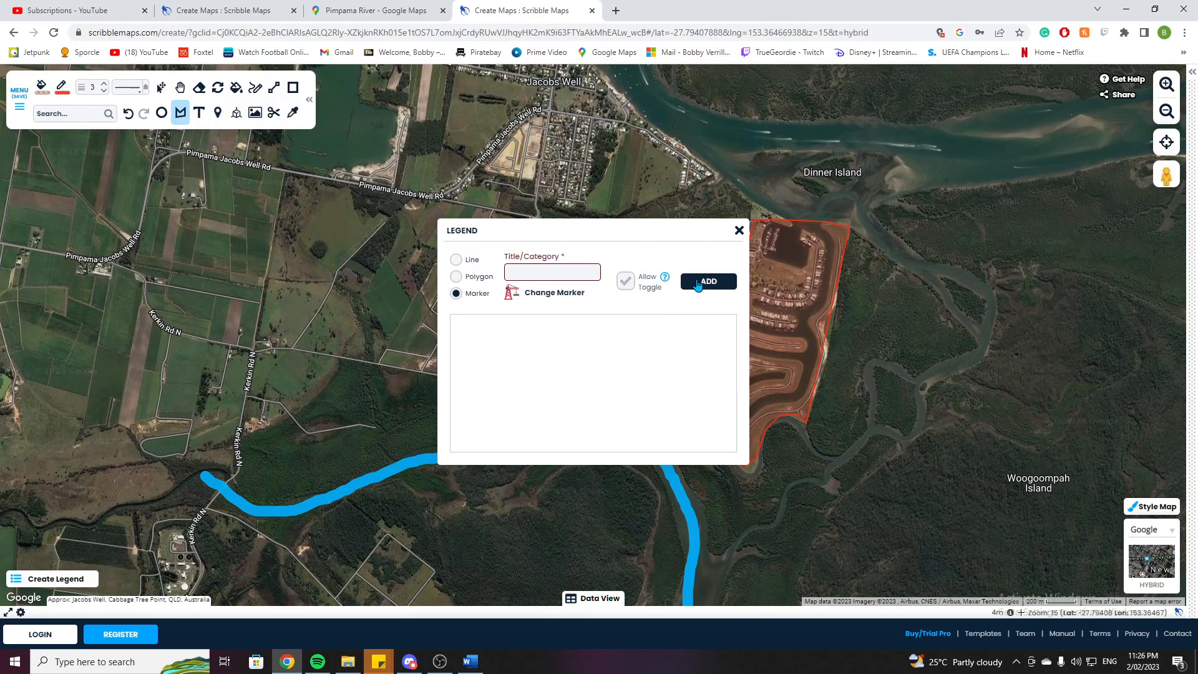
left_click(529, 272)
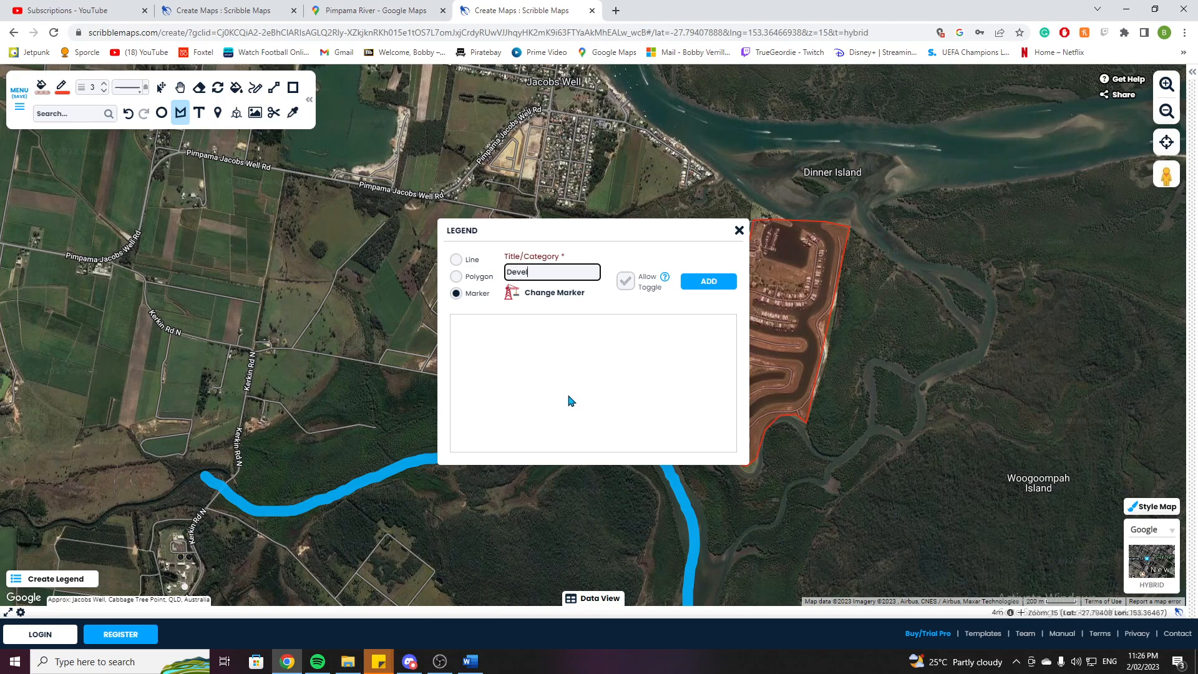
left_click(699, 287)
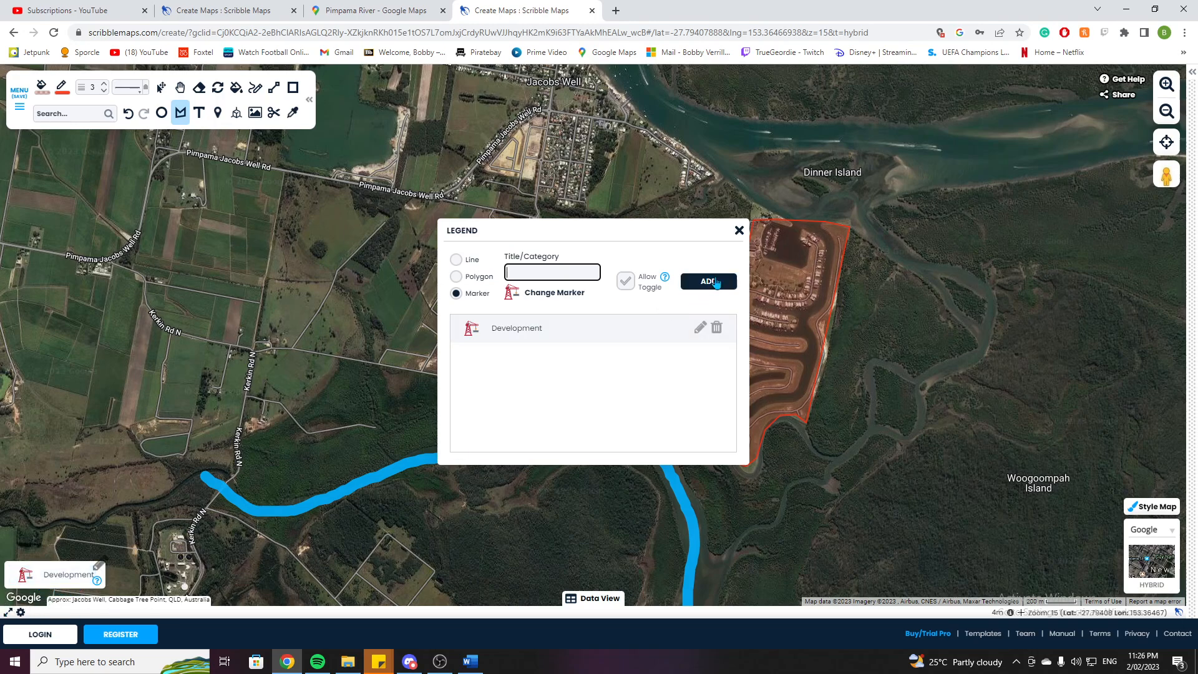
left_click(739, 230)
Place a construction marker inside the canal estate polygon and title it development.
left_click(63, 578)
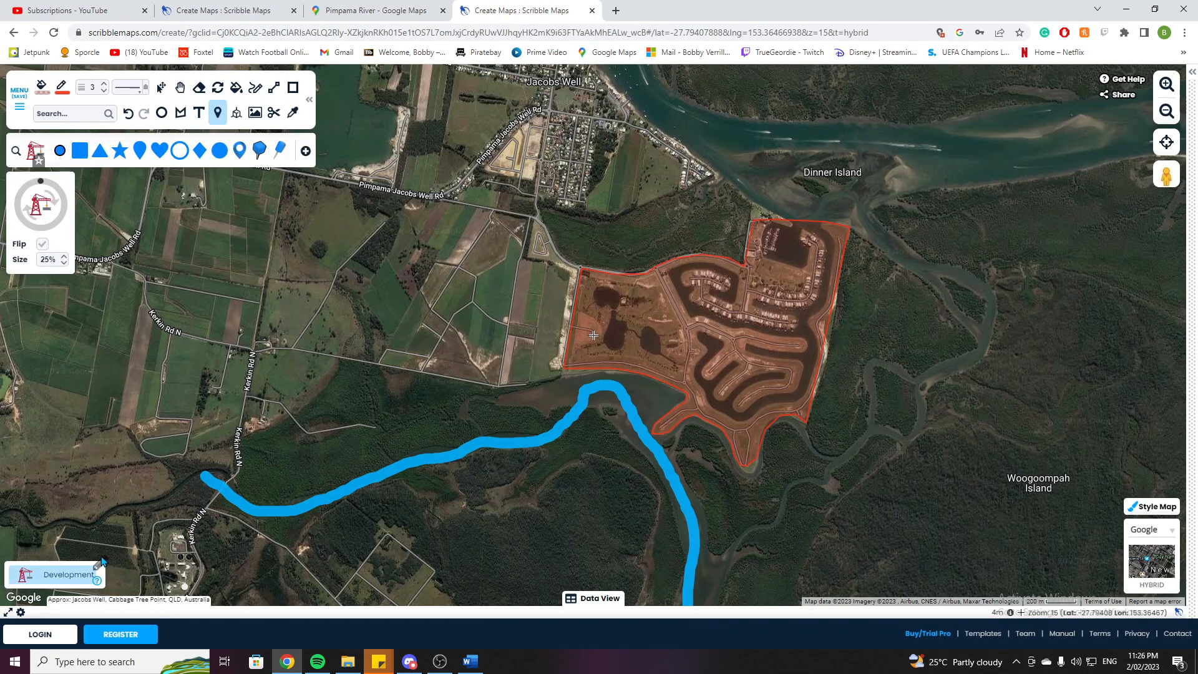
left_click(697, 320)
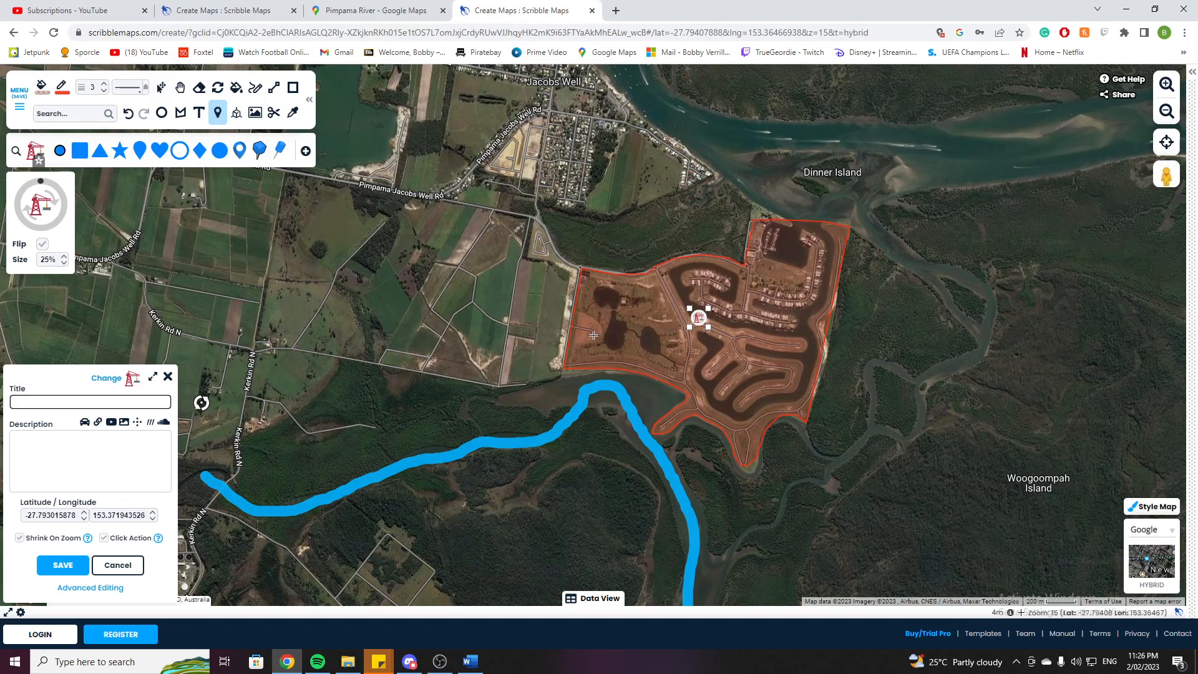
type("development")
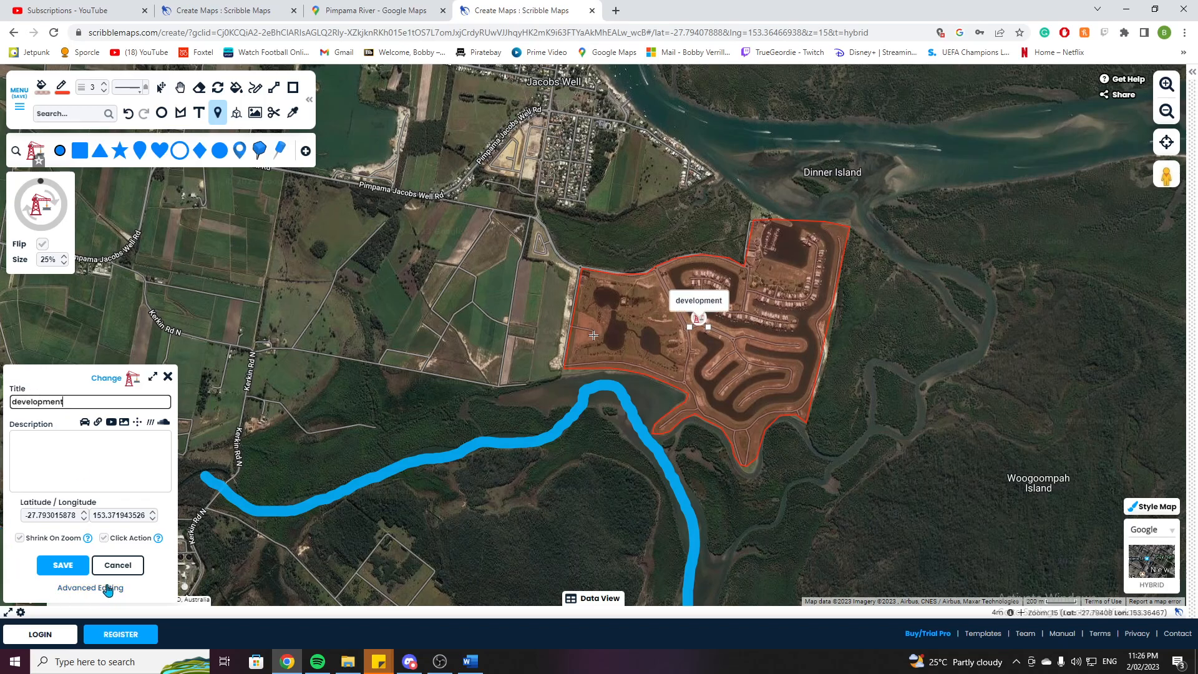
left_click(63, 564)
Set the drawing stroke and fill colours to green.
scroll(593, 334, "down", 2)
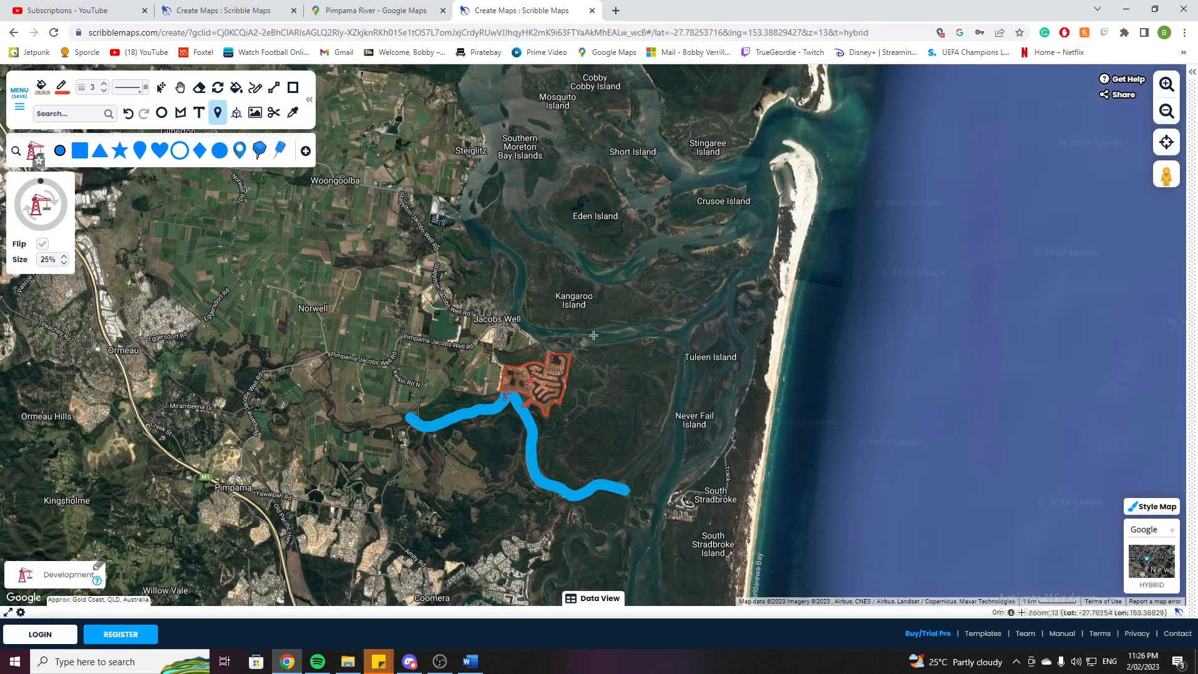
scroll(593, 335, "up", 2)
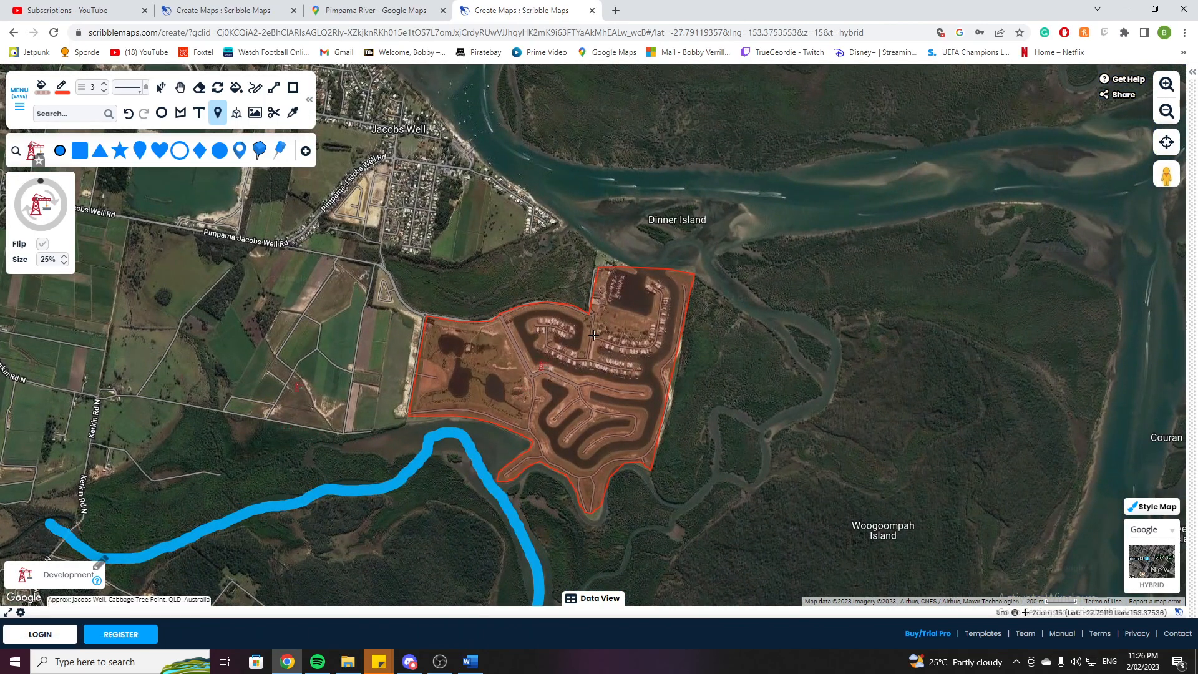
left_click(64, 88)
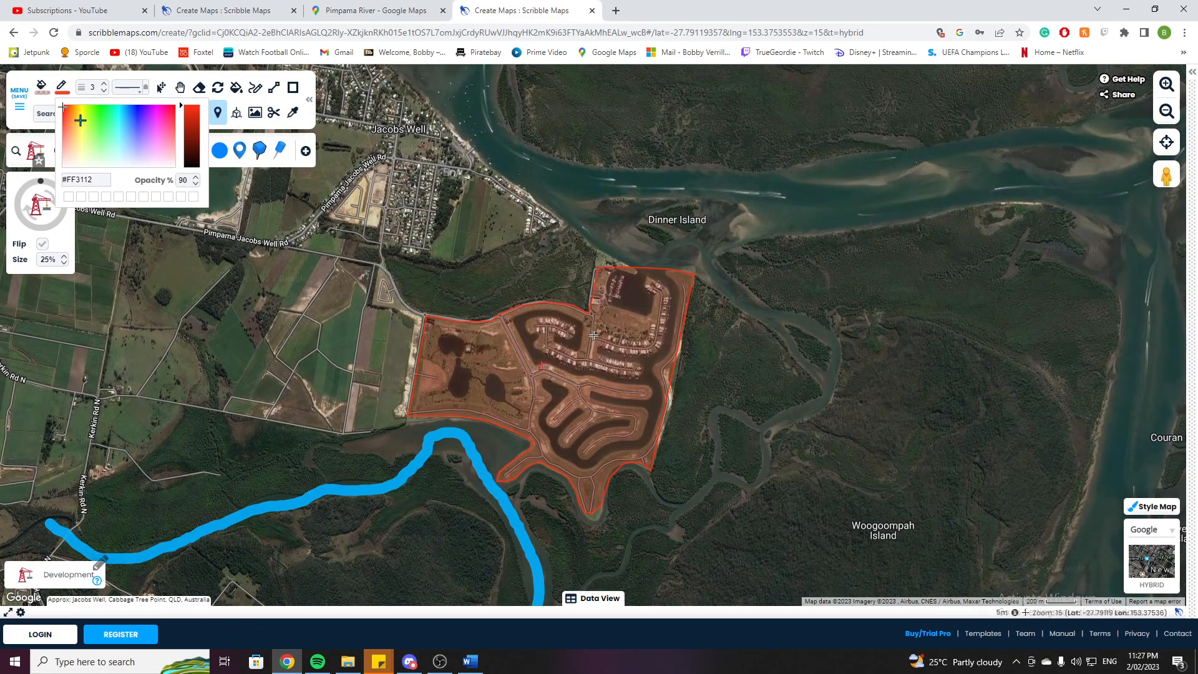
left_click(98, 112)
left_click(42, 90)
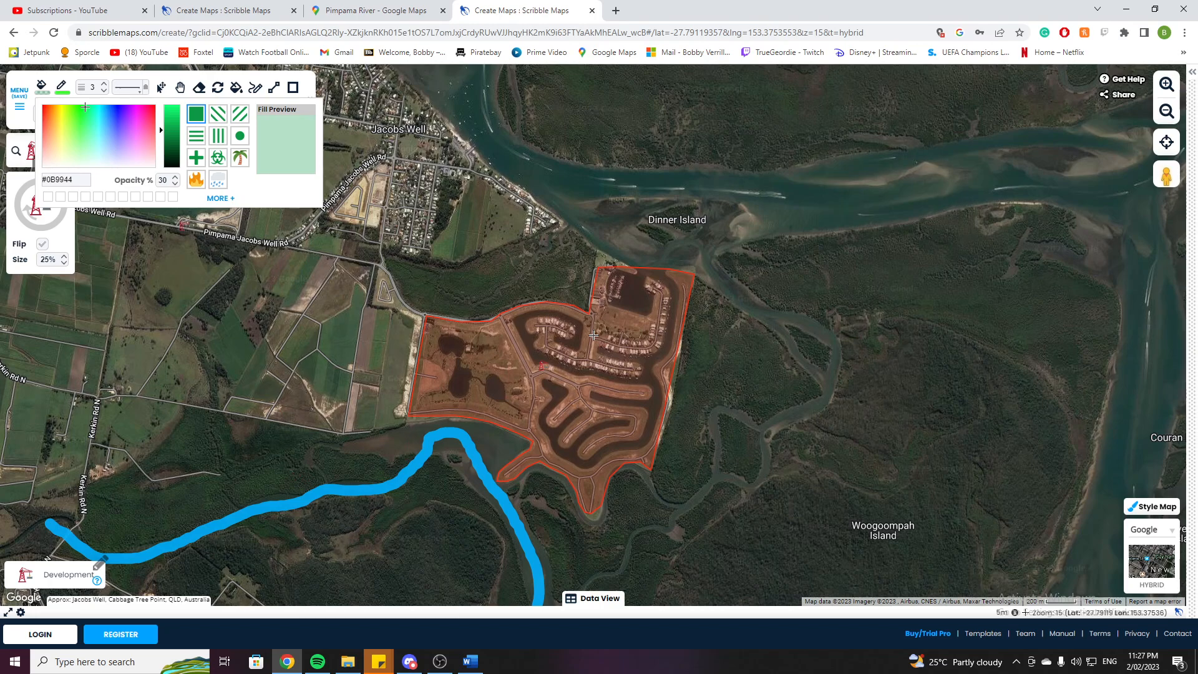
left_click(184, 93)
Draw a polygon outlining the farmland west of the canal estate along Pimpama Jacobs Well Rd.
left_click(182, 113)
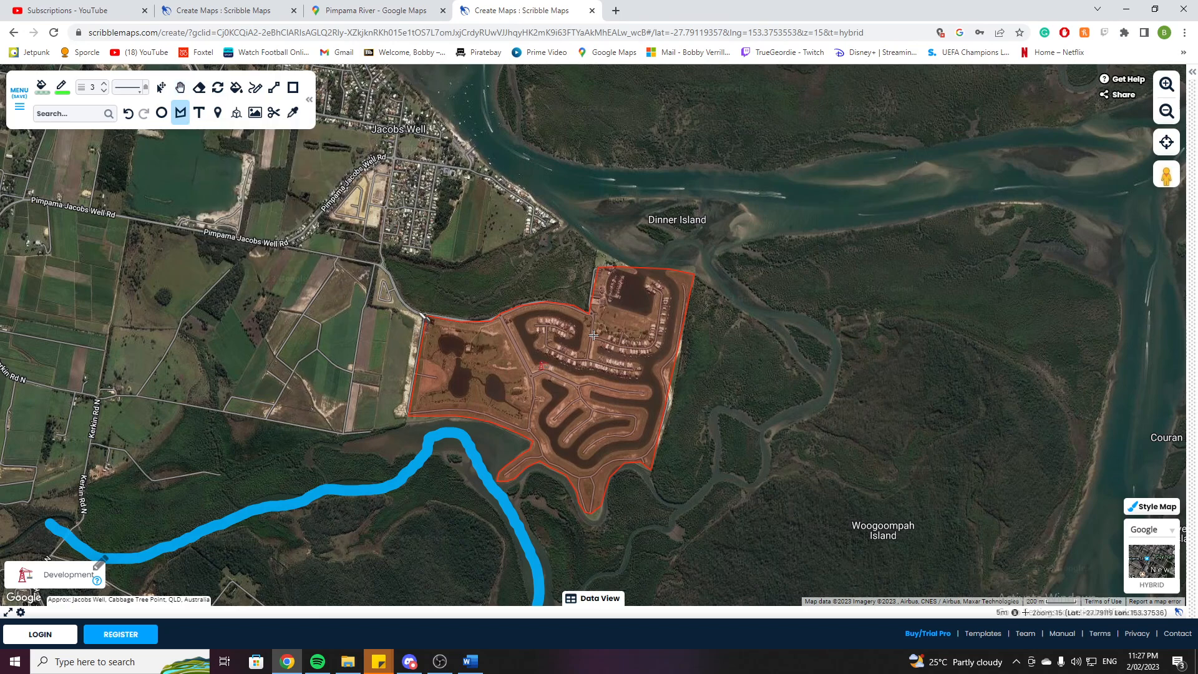
left_click(421, 312)
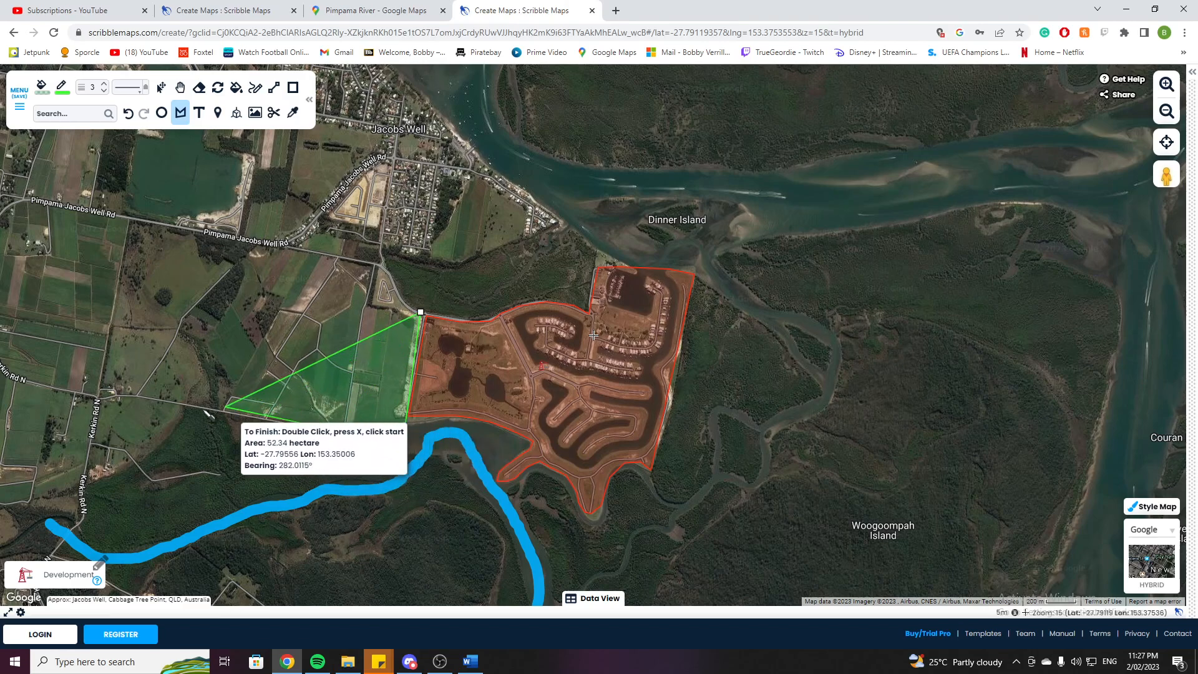
left_click(103, 391)
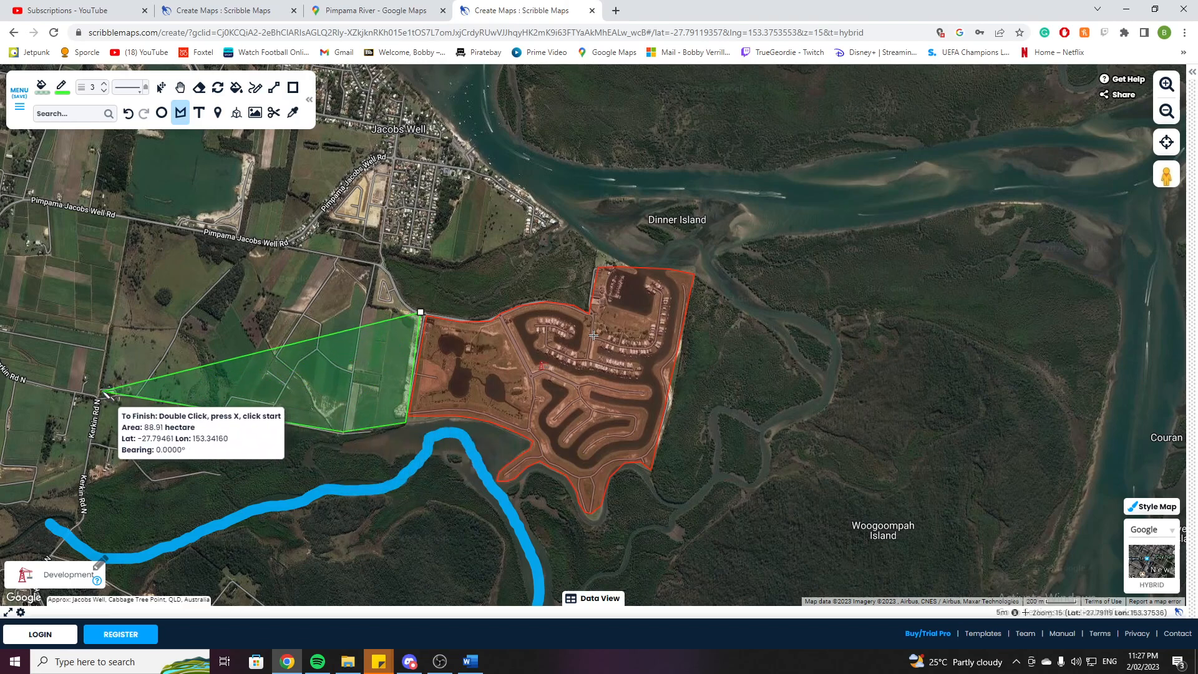
left_click(127, 220)
left_click(363, 258)
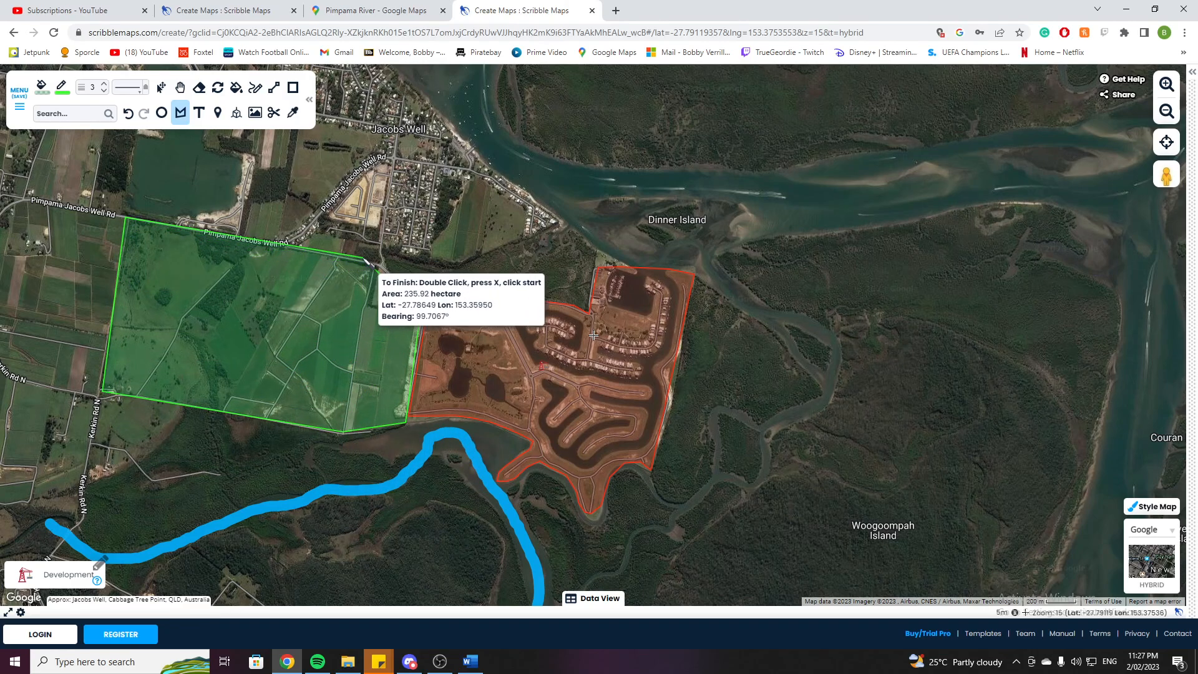
double_click(400, 287)
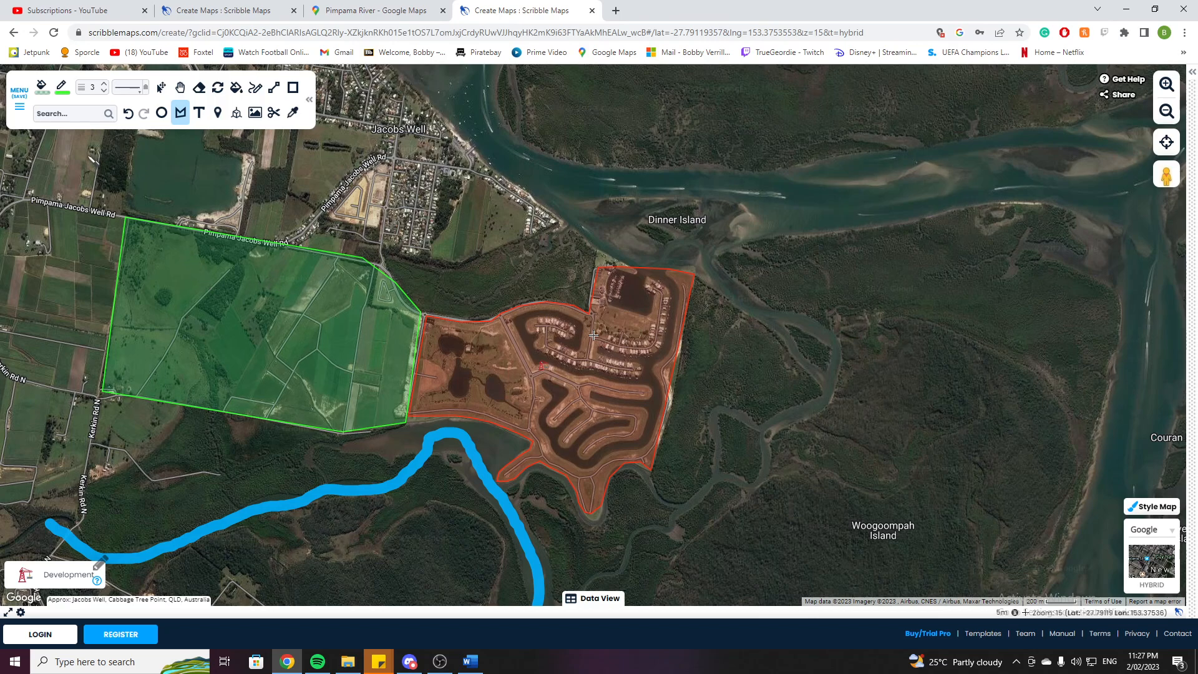
left_click(56, 582)
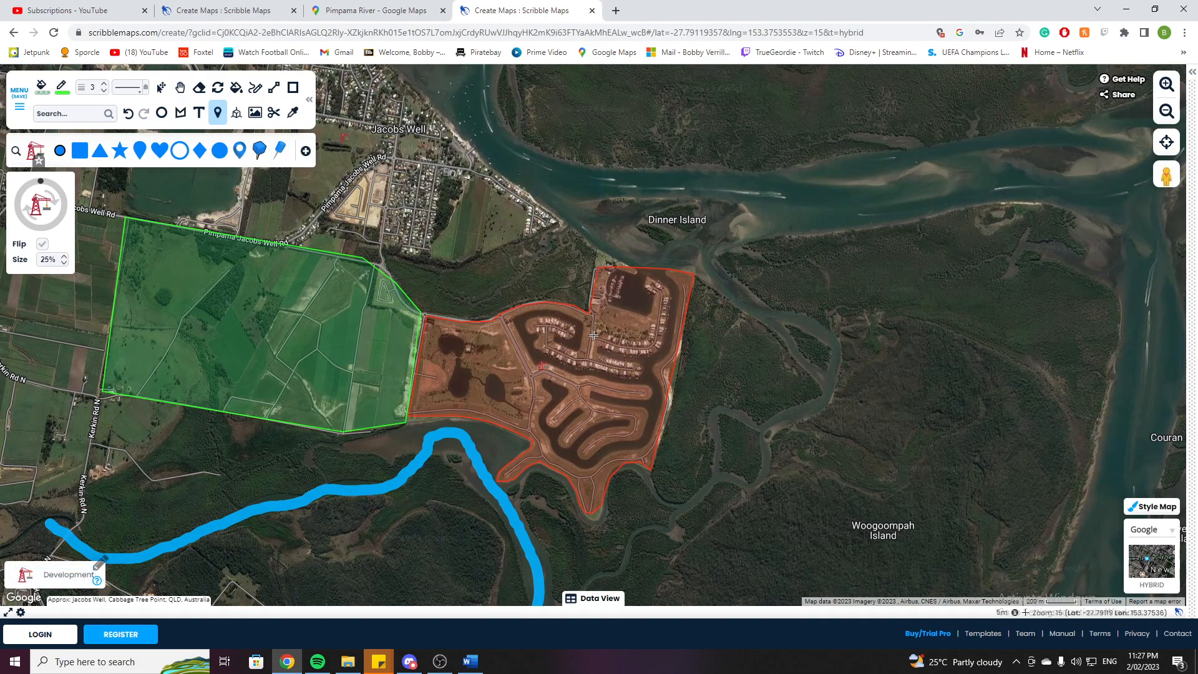
left_click(305, 152)
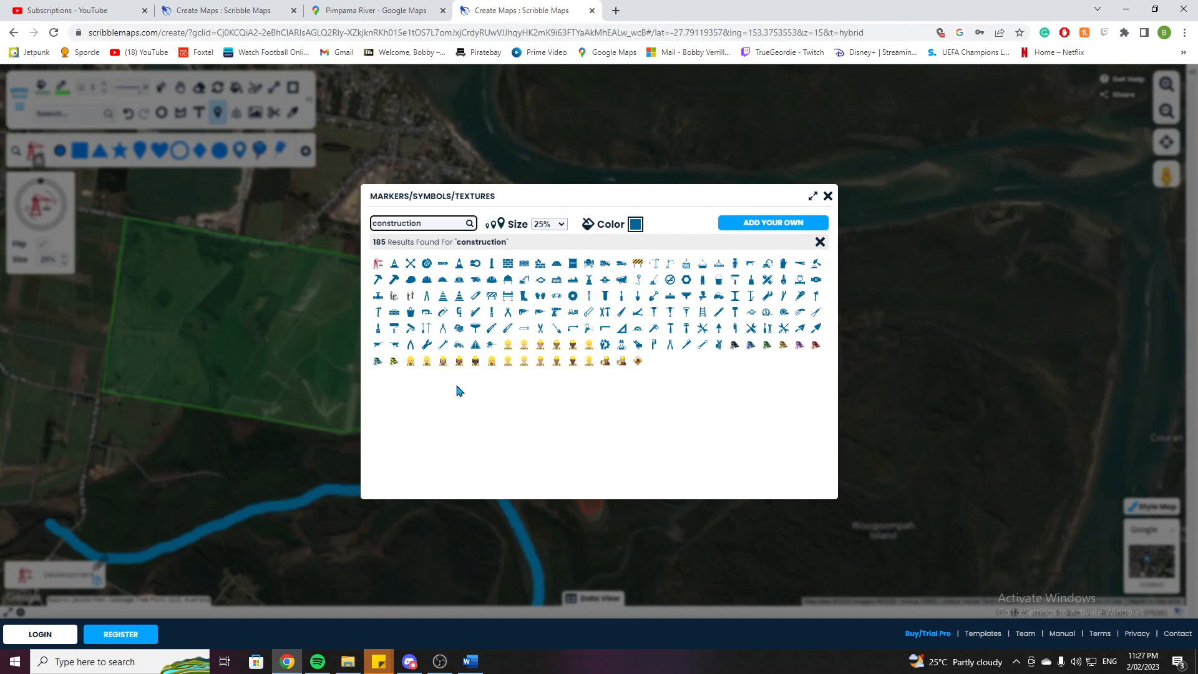
left_click(827, 196)
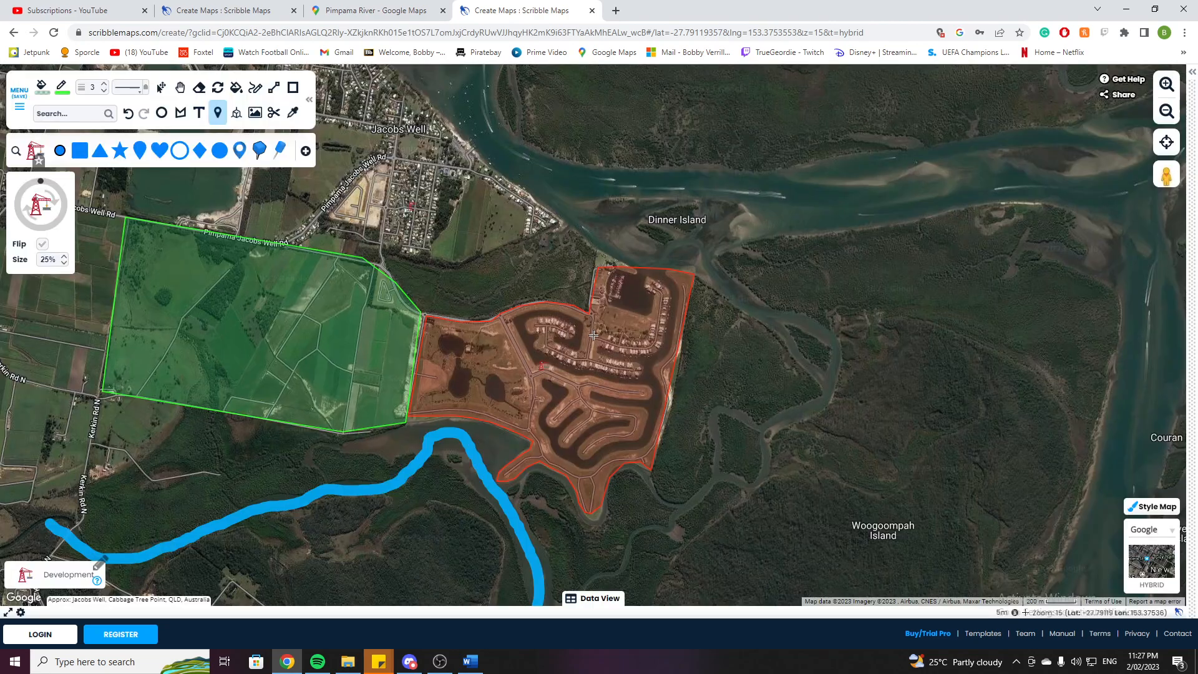
Start a new marker-type legend entry and pick a farm marker by searching for farm.
left_click(99, 563)
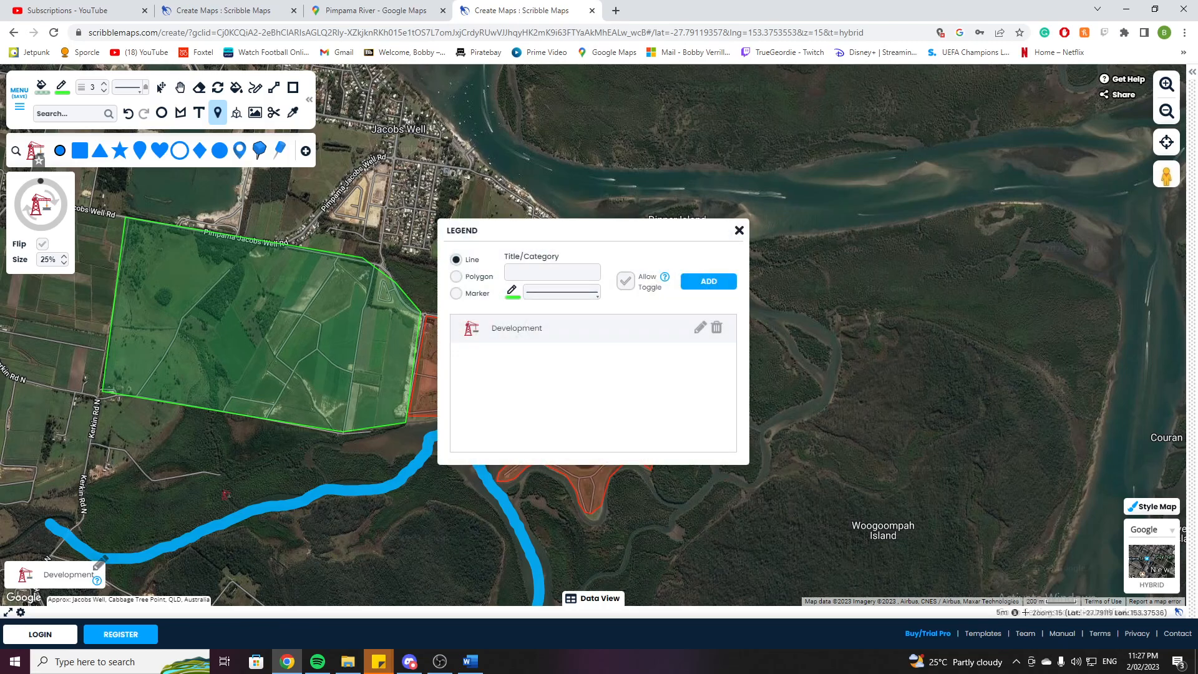
left_click(456, 296)
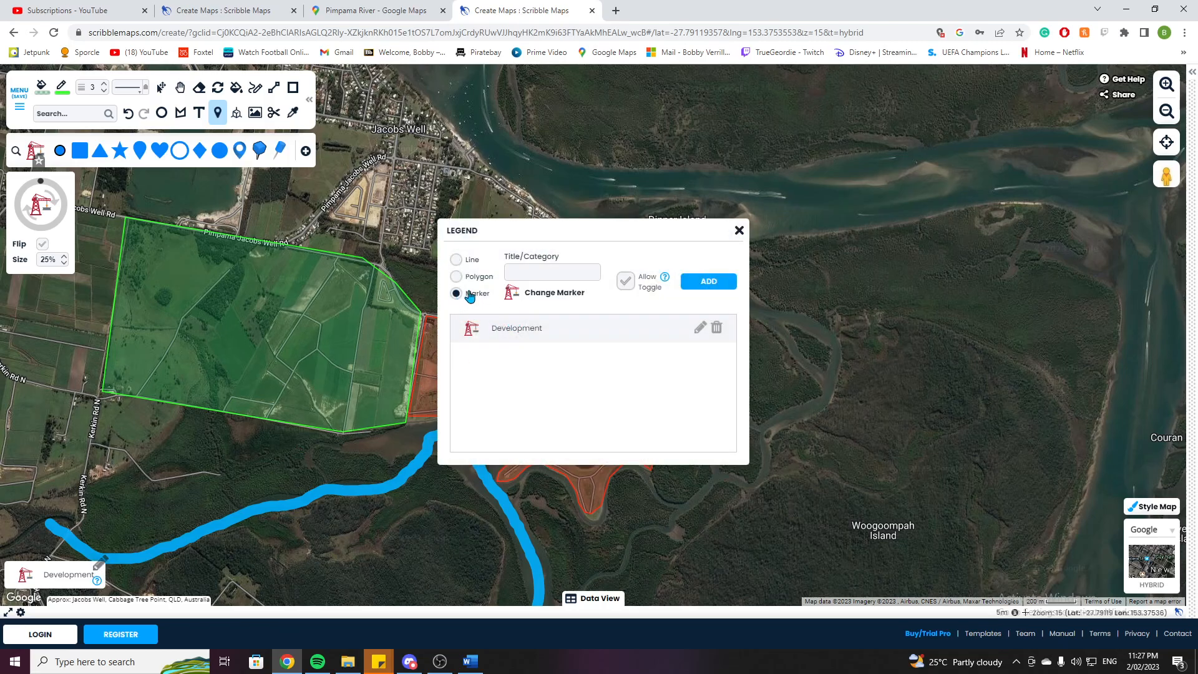
left_click(553, 293)
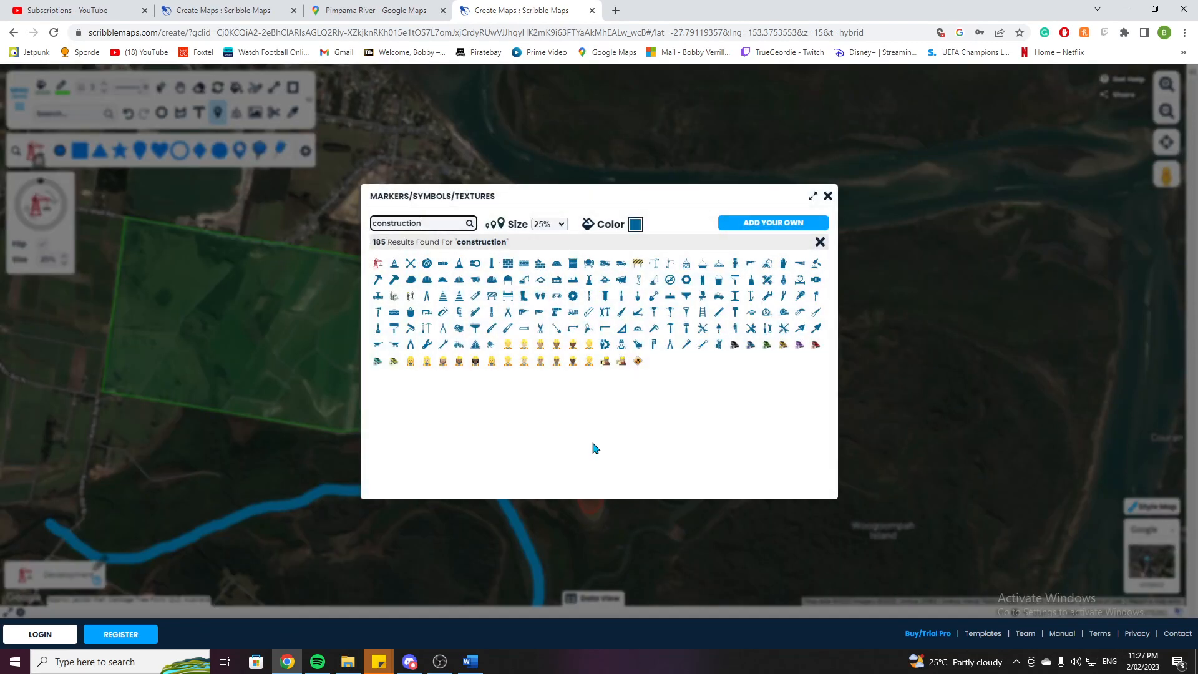
key("BackSpace")
key("BackSpace")
key("BackSpace")
type("farm")
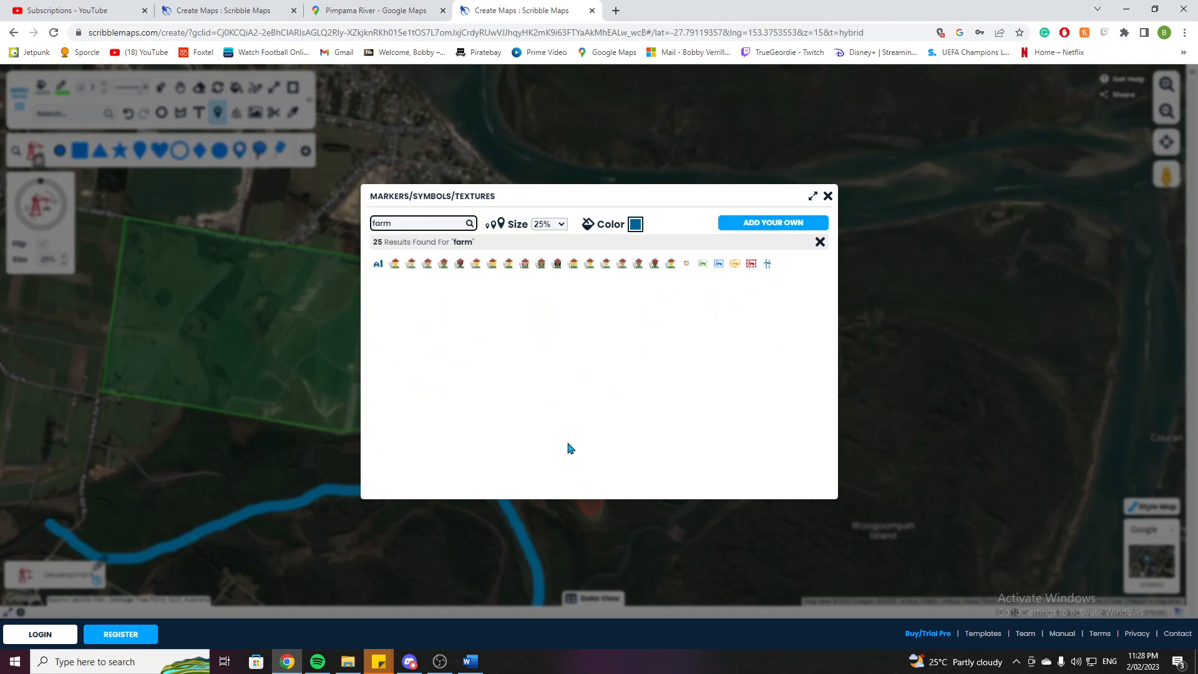
left_click(735, 265)
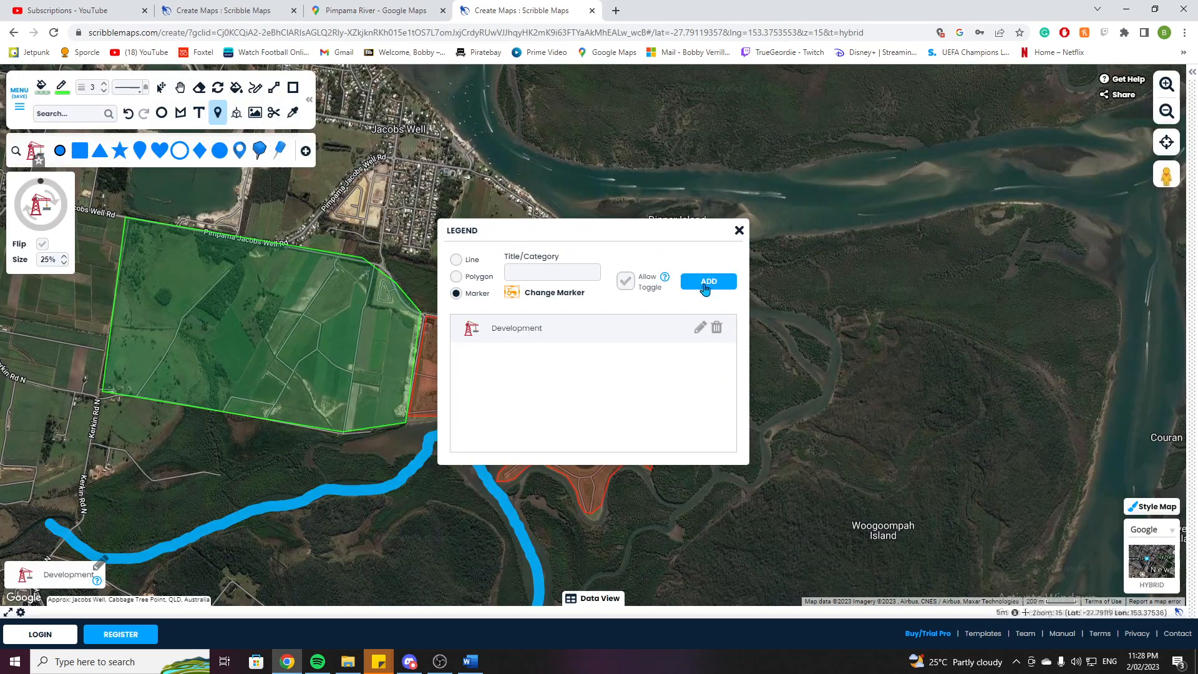
Add a legend entry titled Farm with the farm marker and close the legend builder.
left_click(563, 274)
left_click(704, 286)
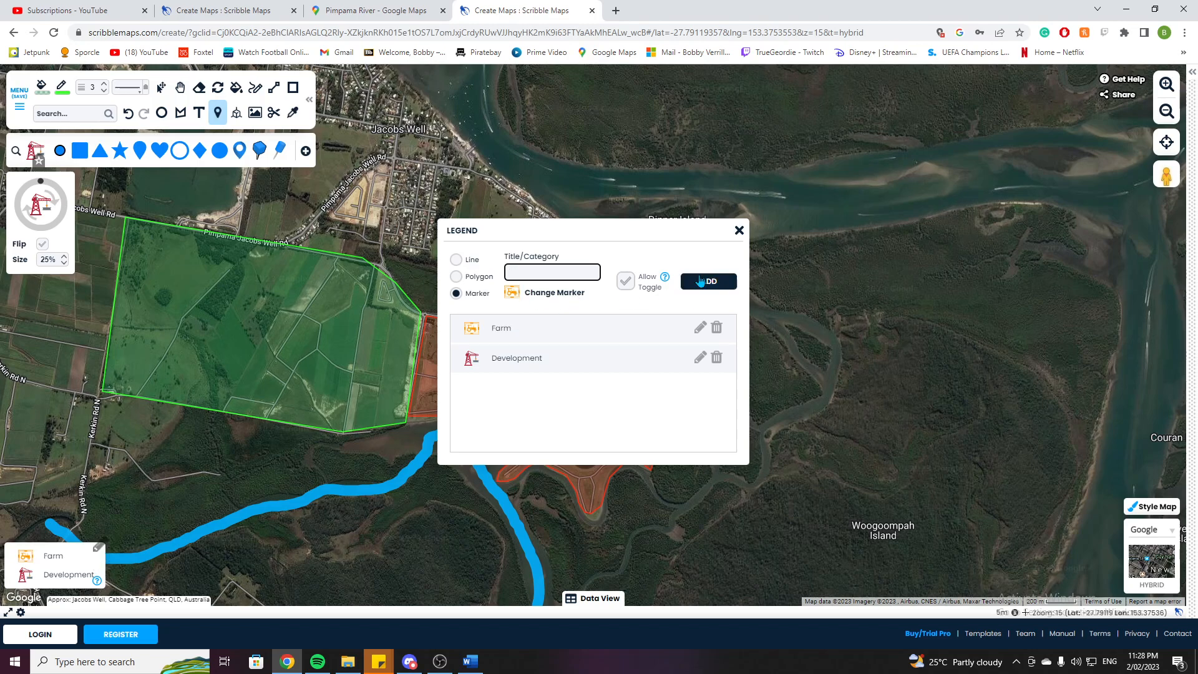
left_click(737, 227)
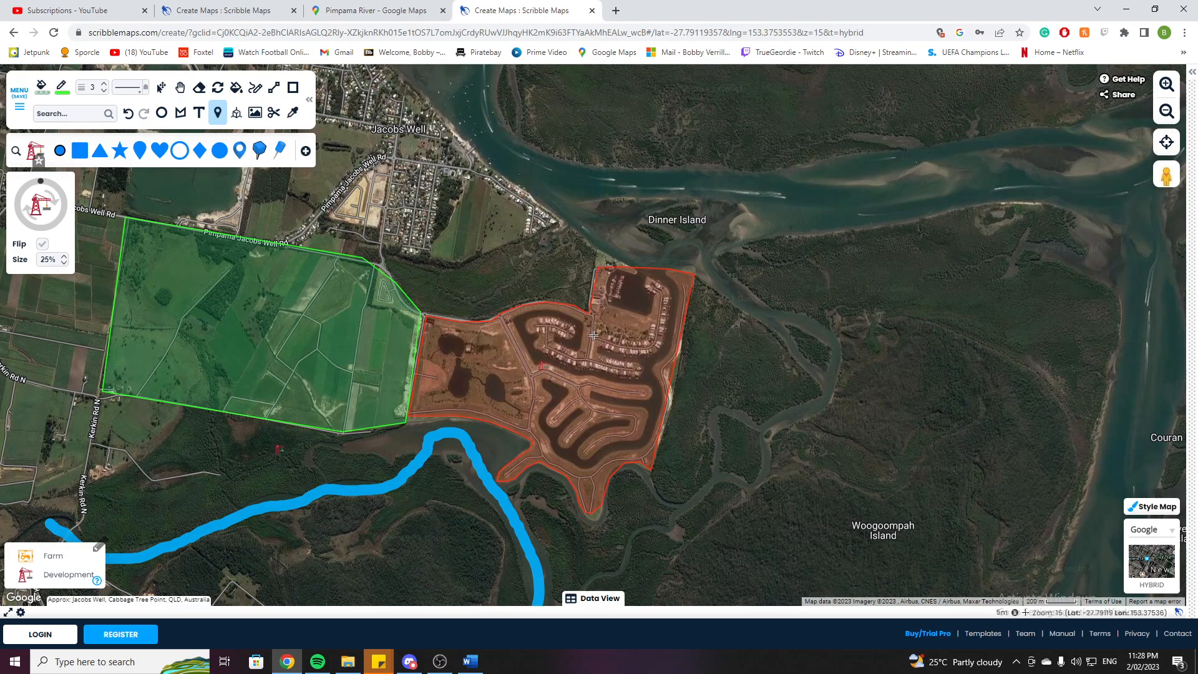
Place a farm marker inside the green farmland polygon and title it Fa.
left_click(25, 555)
left_click(184, 418)
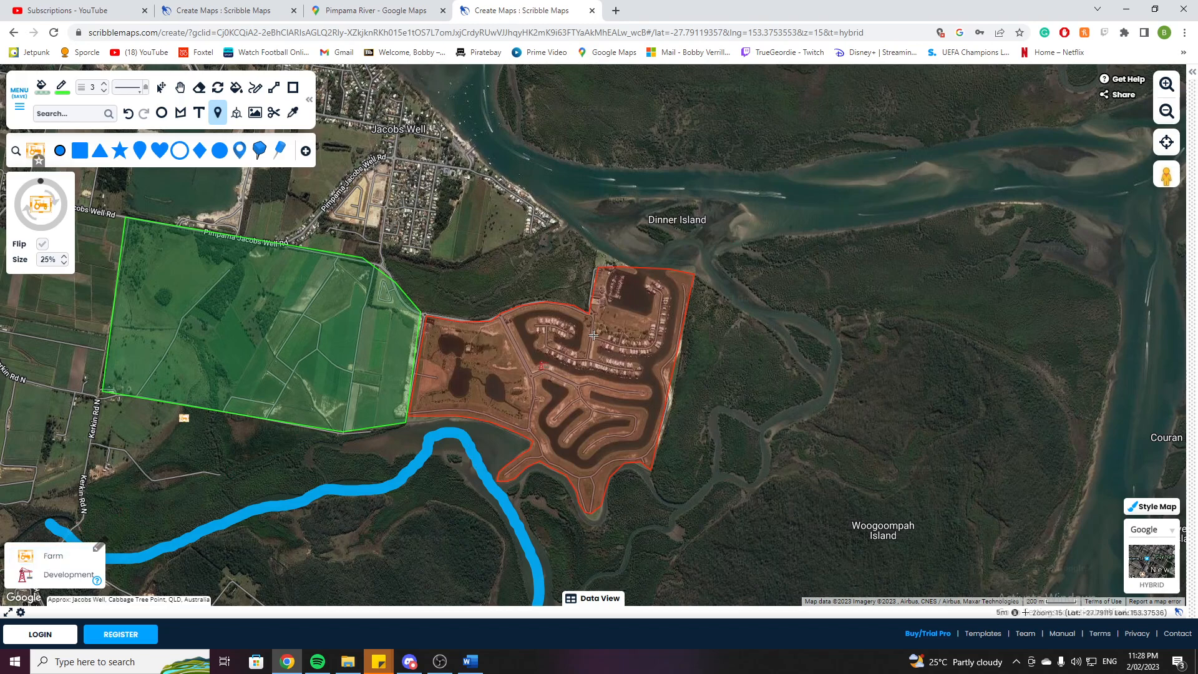
left_click(246, 337)
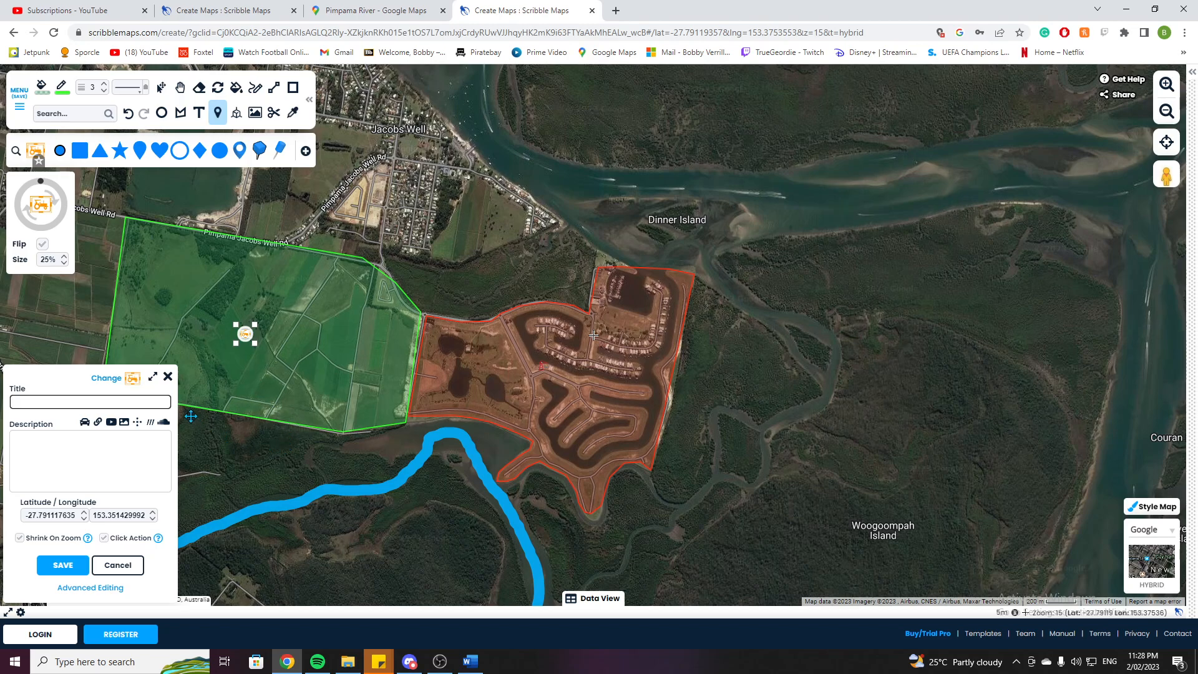
type("Farm")
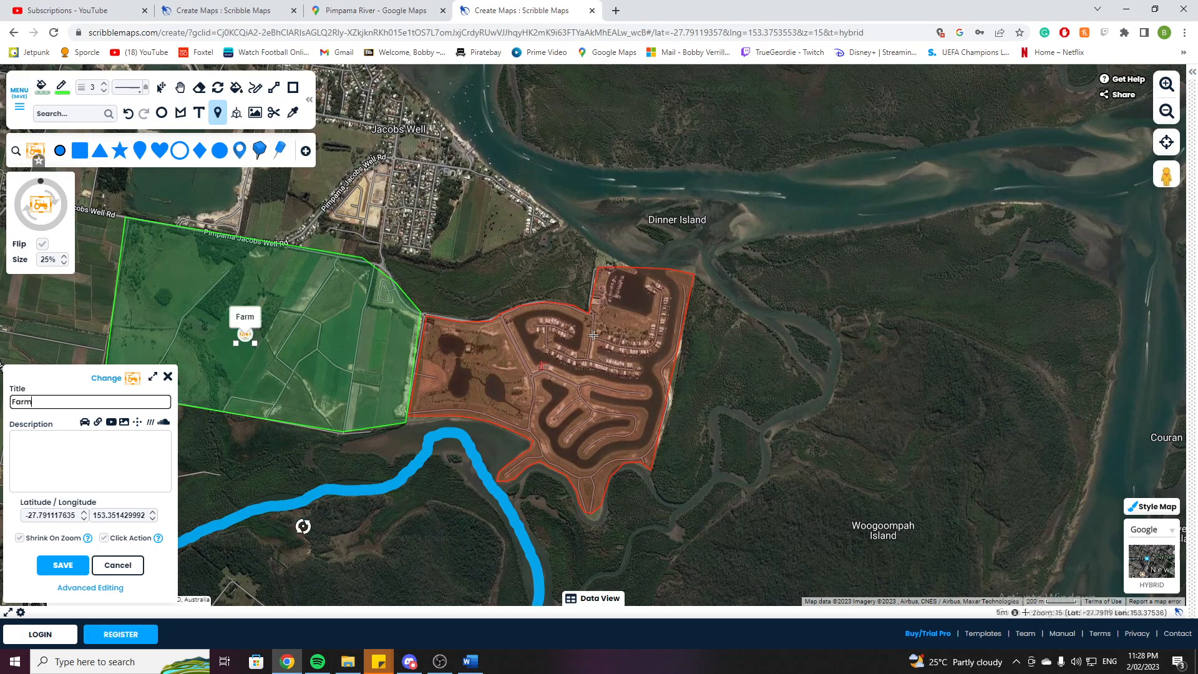
left_click(63, 565)
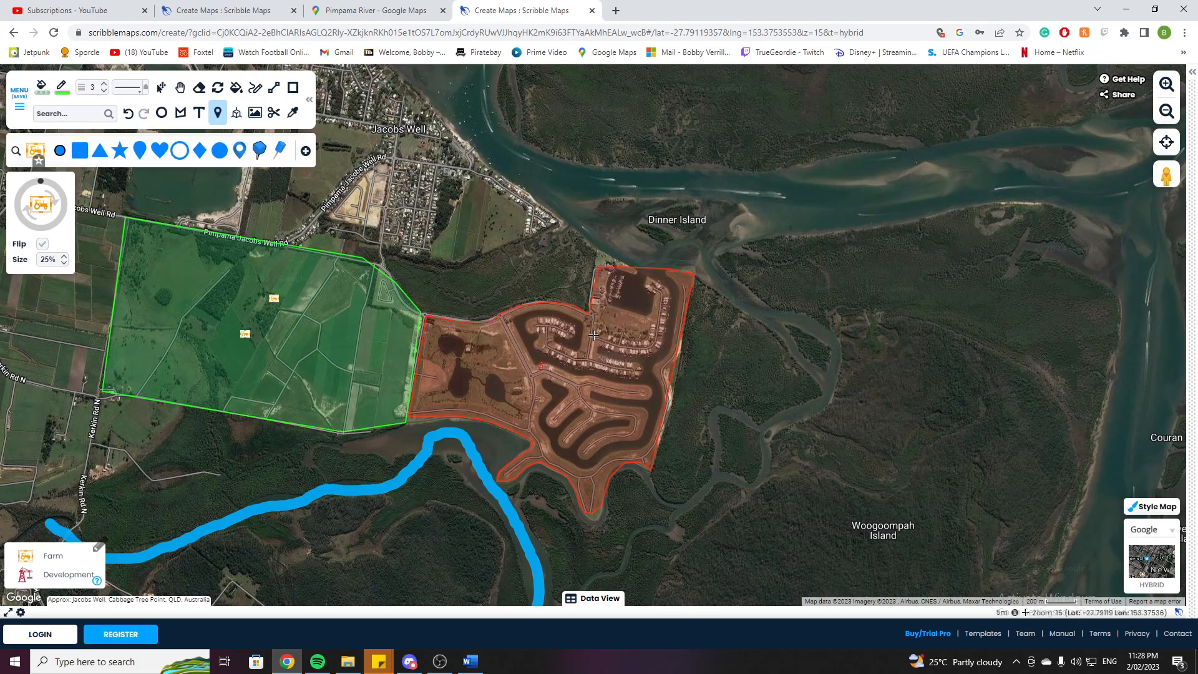
Browse the map upstream along the Pimpama River towards the Pacific Motorway area.
left_click(180, 87)
scroll(179, 449, "down", 1)
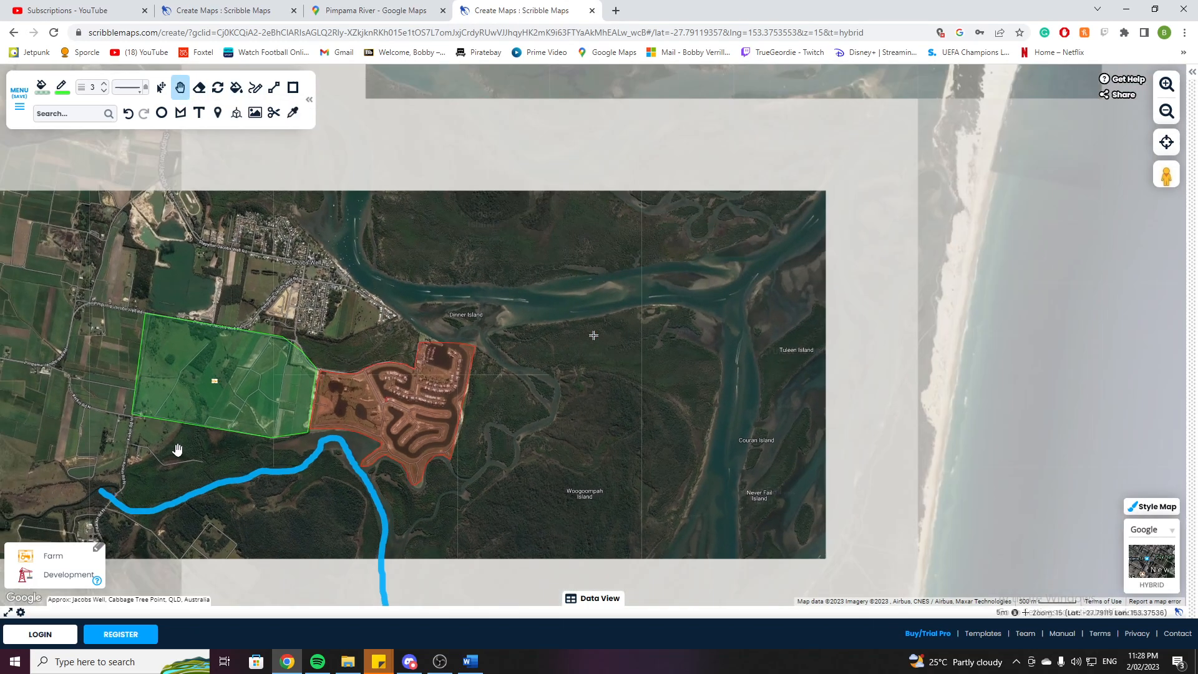
left_click_drag(211, 379, 410, 372)
mouse_move(195, 446)
left_mouse_down()
mouse_move(313, 415)
mouse_move(457, 418)
mouse_move(492, 393)
mouse_move(530, 388)
left_mouse_up()
mouse_move(423, 409)
left_mouse_down()
mouse_move(533, 429)
mouse_move(446, 411)
left_mouse_up()
scroll(446, 410, "up", 1)
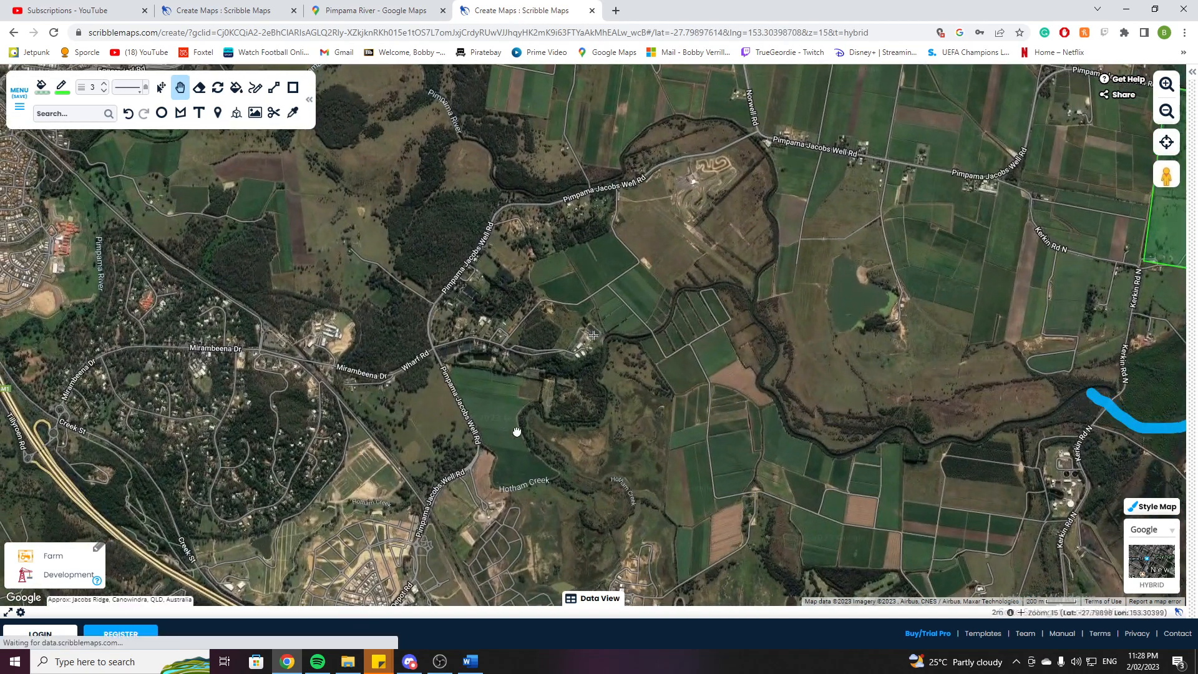
left_click_drag(516, 432, 679, 448)
left_click_drag(398, 399, 405, 492)
left_click_drag(391, 153, 403, 239)
left_click_drag(350, 313, 535, 236)
left_click_drag(424, 383, 473, 288)
scroll(441, 313, "up", 1)
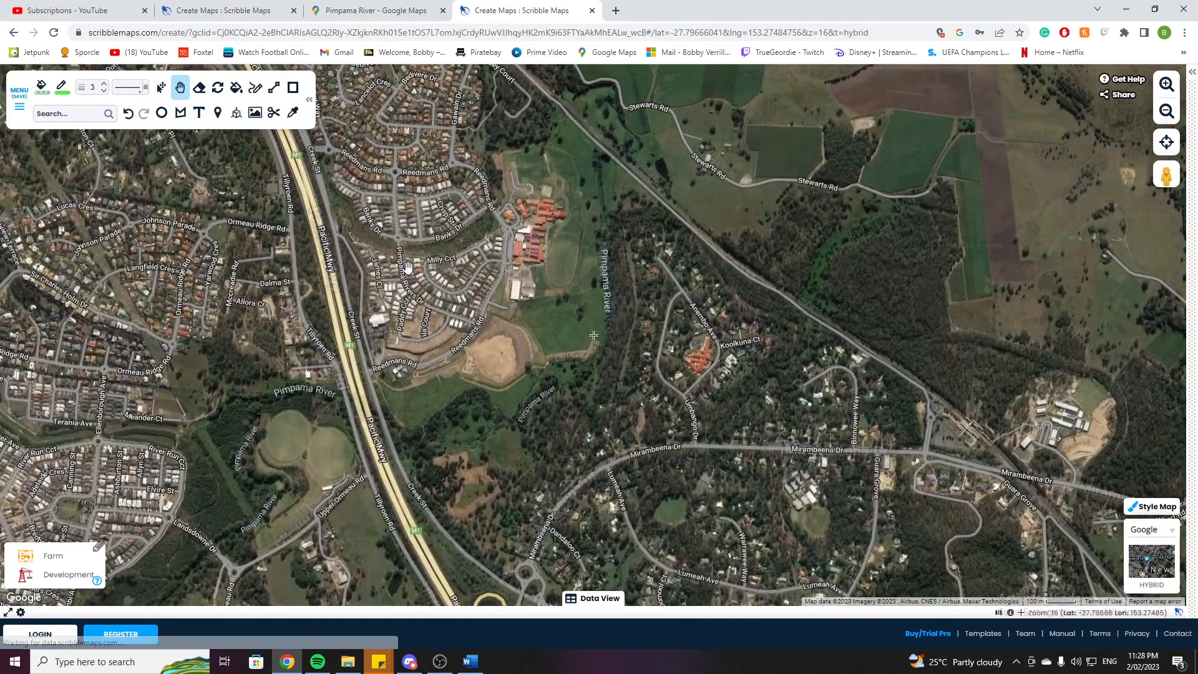
left_click_drag(407, 266, 430, 398)
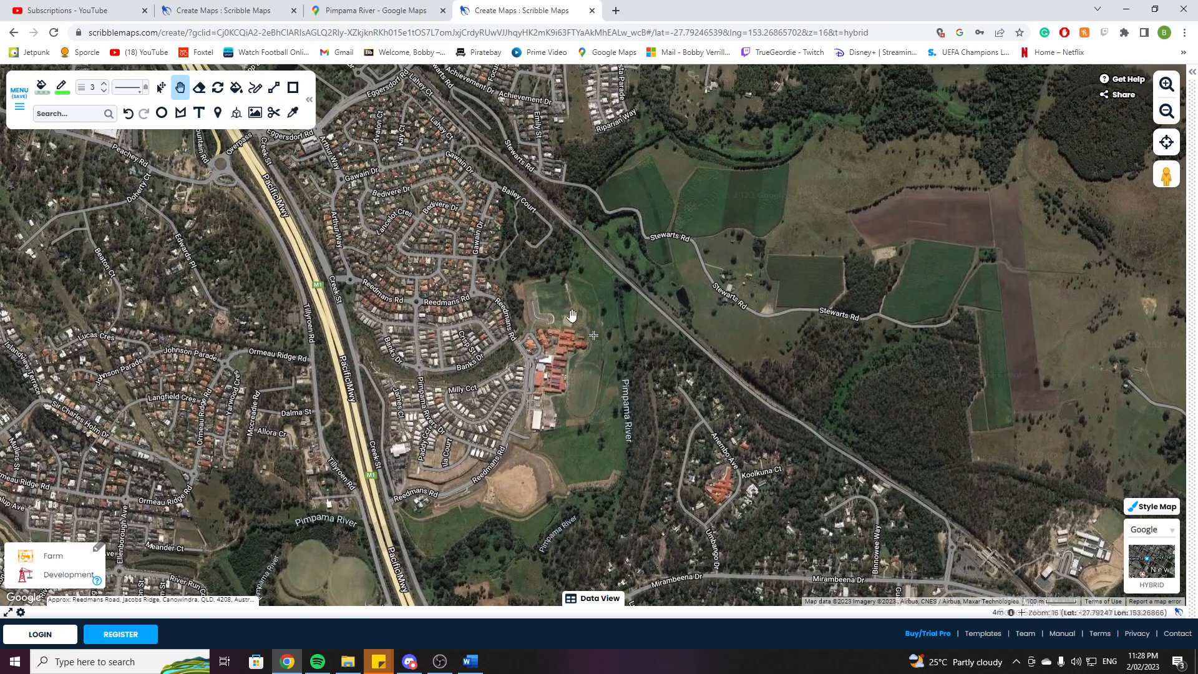
left_click_drag(438, 178, 442, 359)
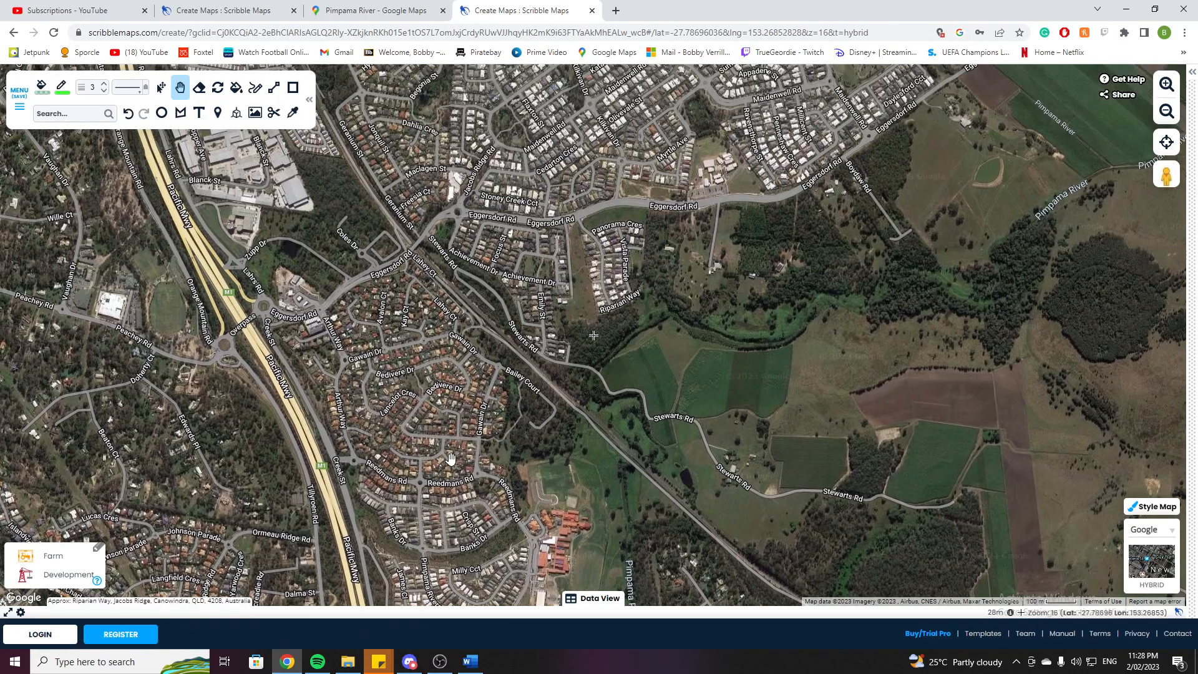
left_click_drag(451, 449, 391, 251)
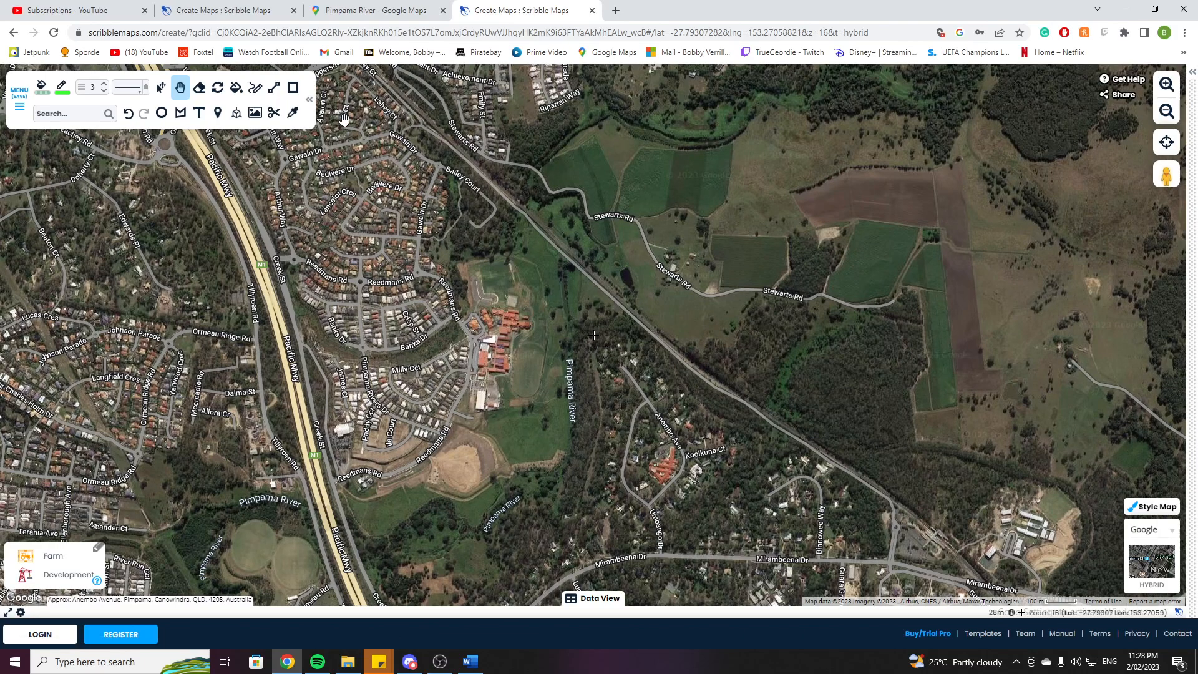
left_click_drag(365, 448, 484, 335)
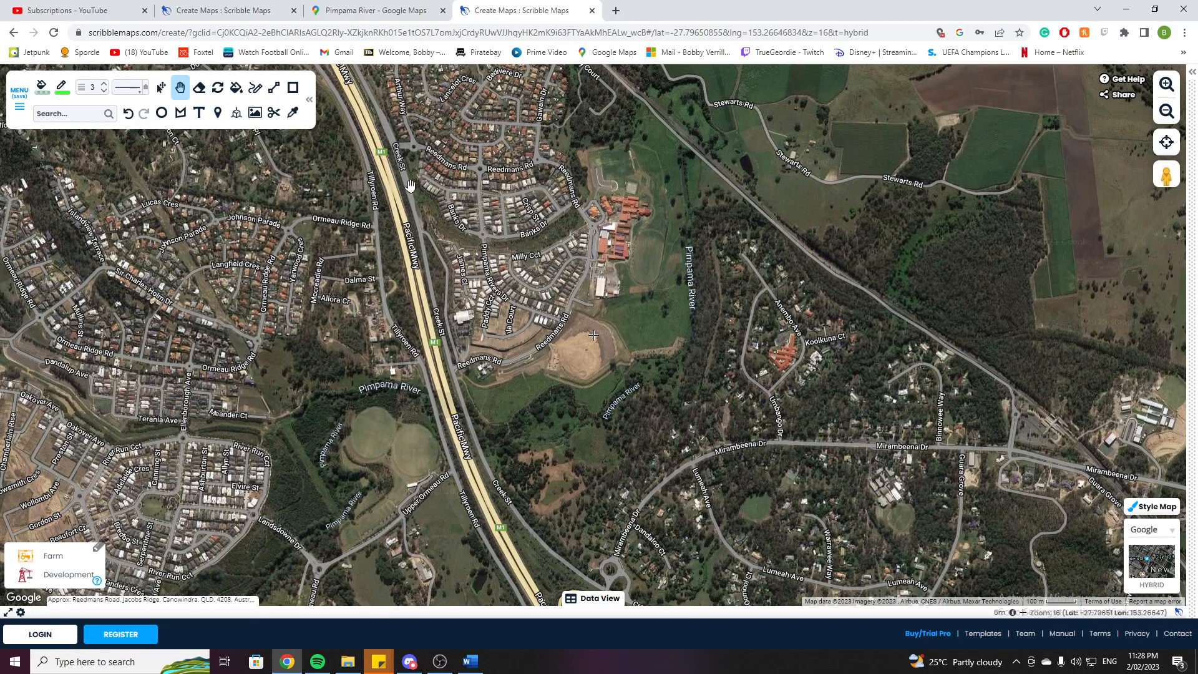
left_click_drag(371, 501, 349, 422)
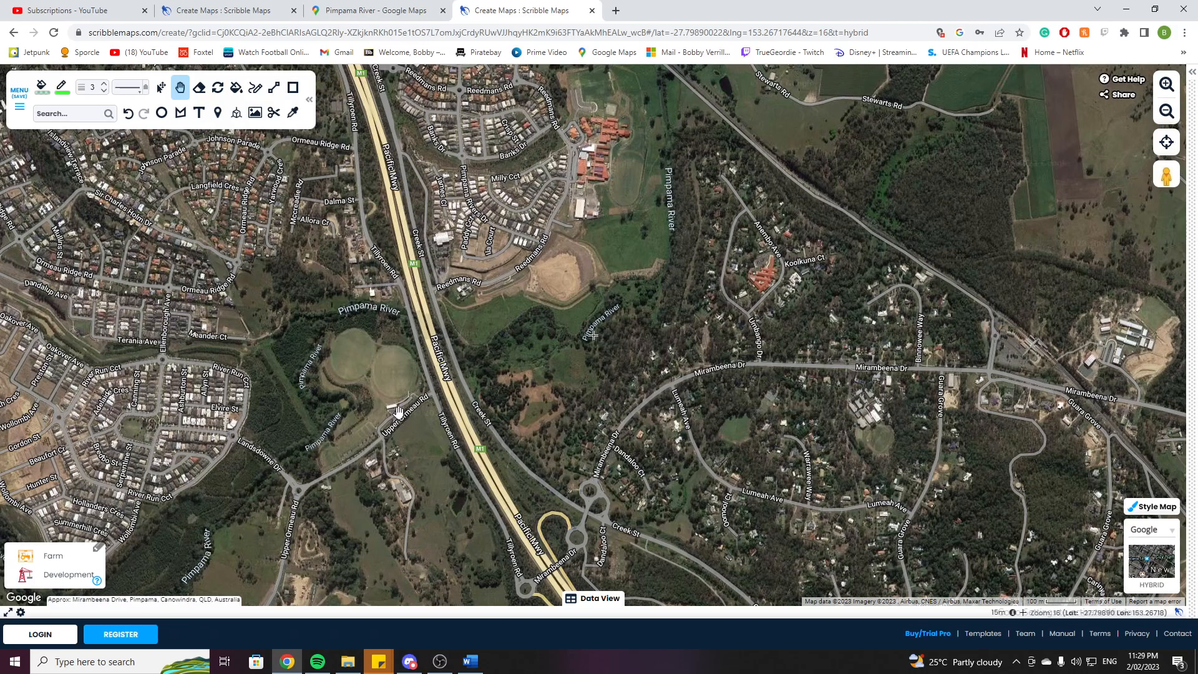
left_click_drag(397, 412, 353, 499)
left_click_drag(603, 266, 558, 248)
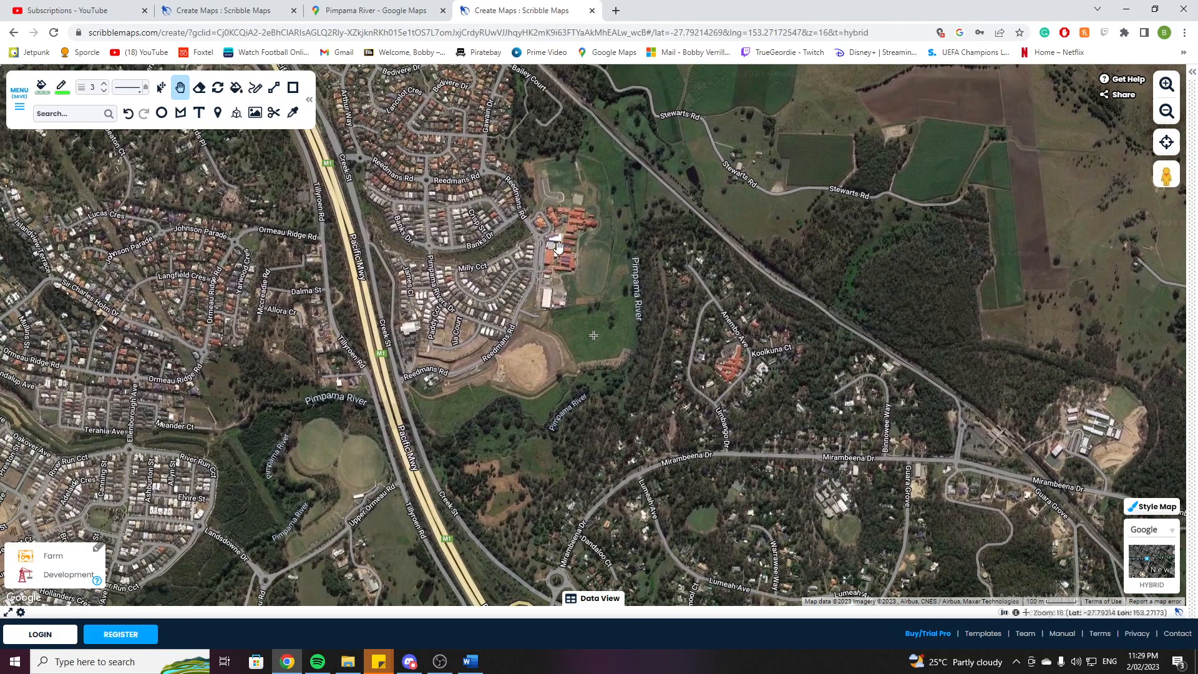
Draw a road-snapped scribble line along the Pacific Motorway, then erase it.
left_click(255, 90)
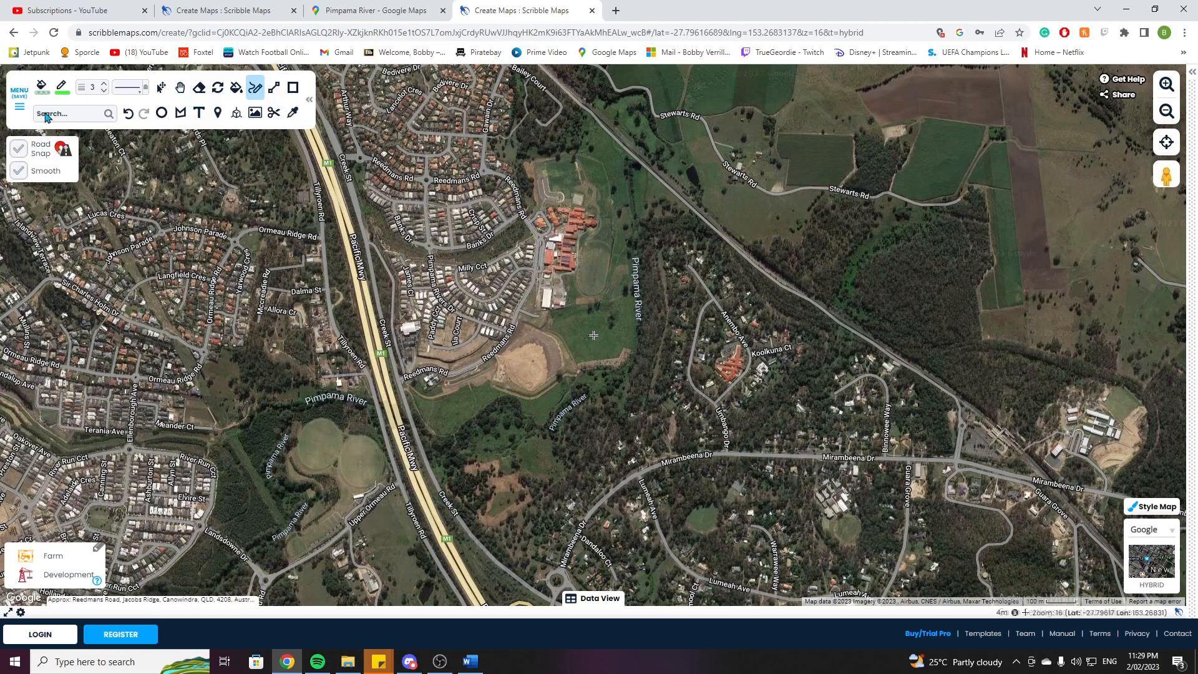
left_click(64, 88)
left_click(66, 111)
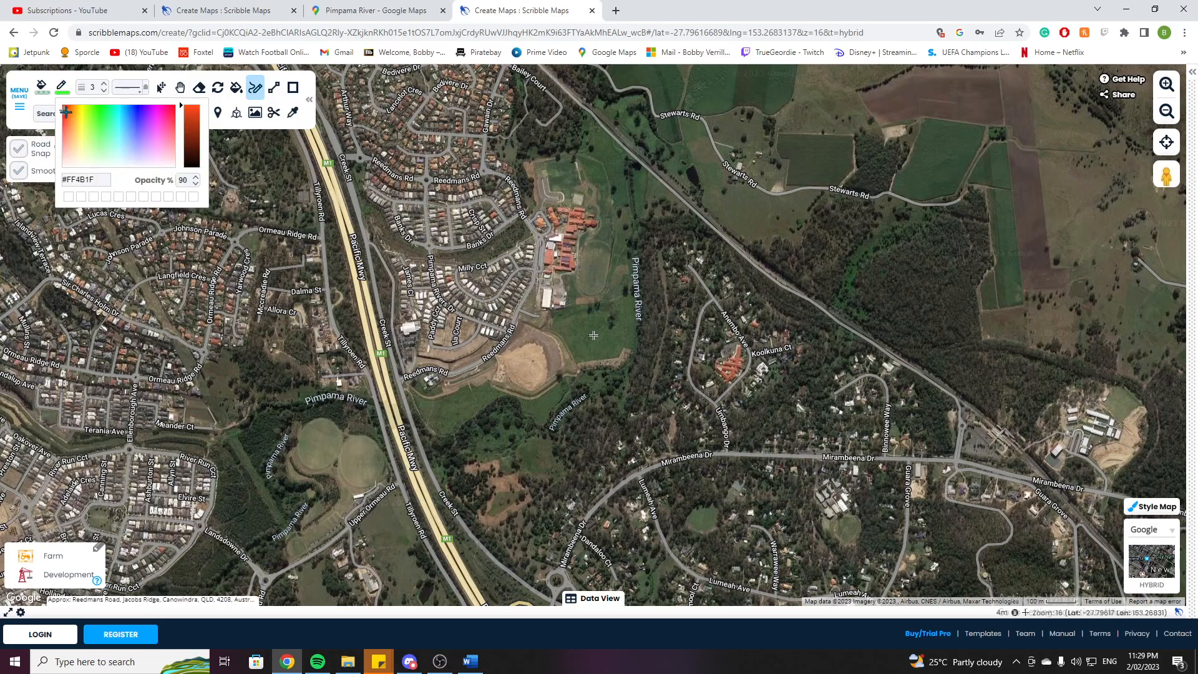
left_click(24, 152)
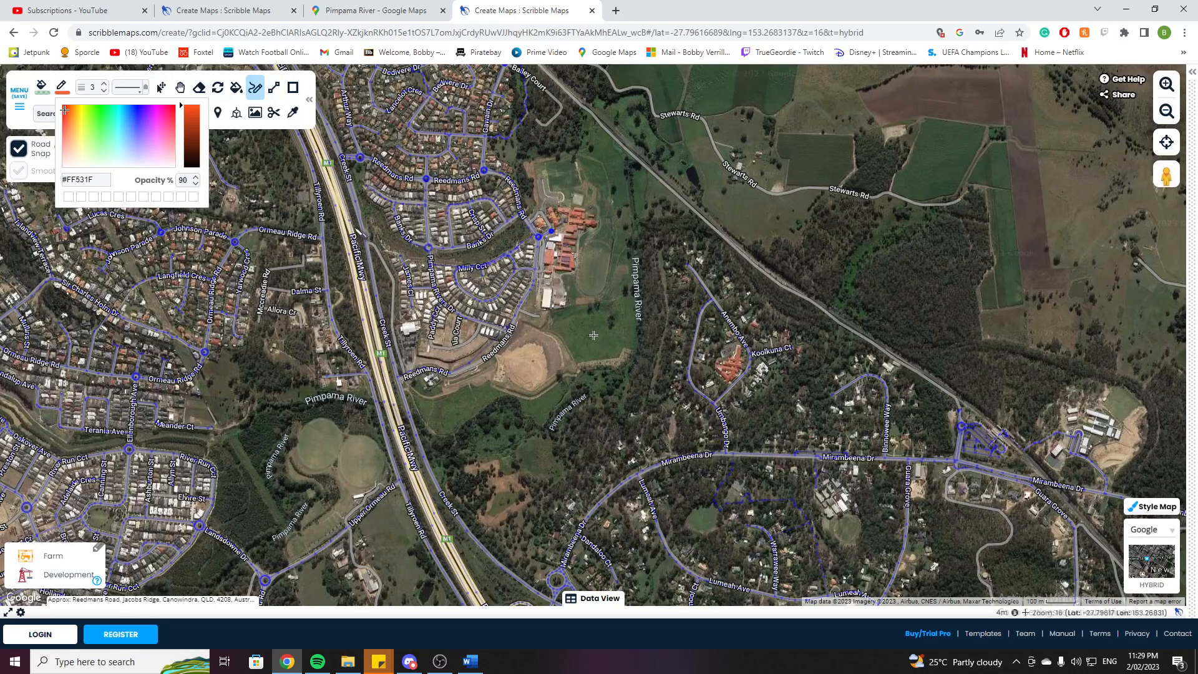
mouse_move(351, 226)
left_mouse_down()
mouse_move(385, 382)
mouse_move(444, 531)
left_mouse_up()
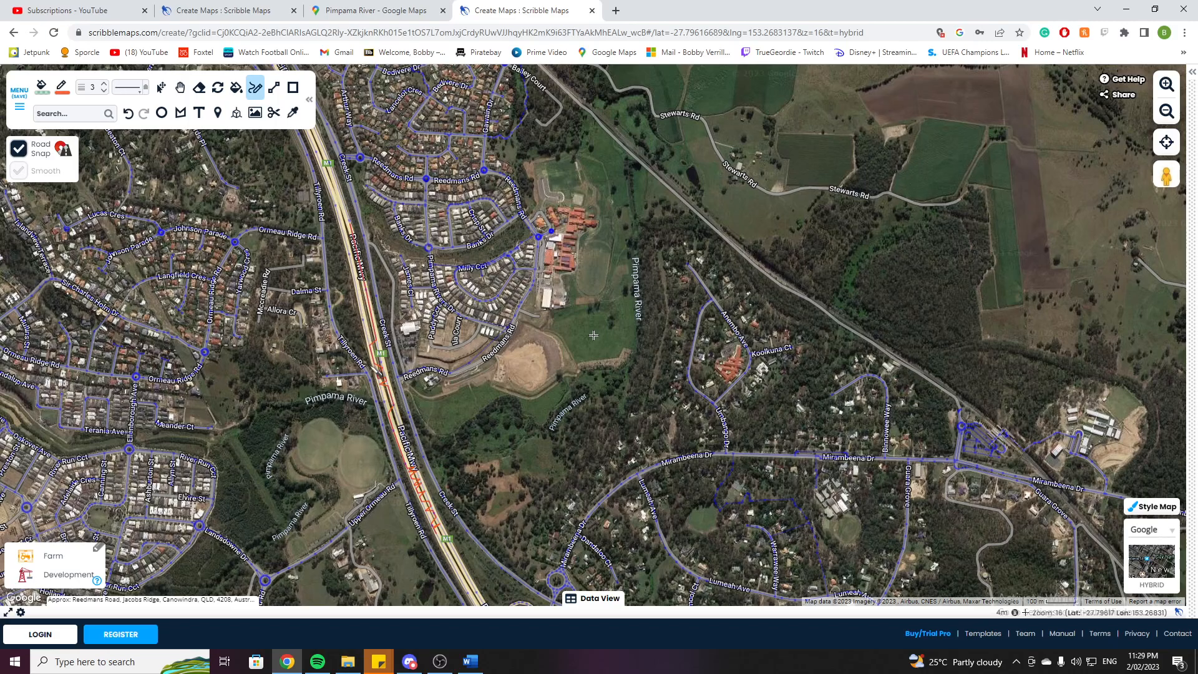
left_click(202, 94)
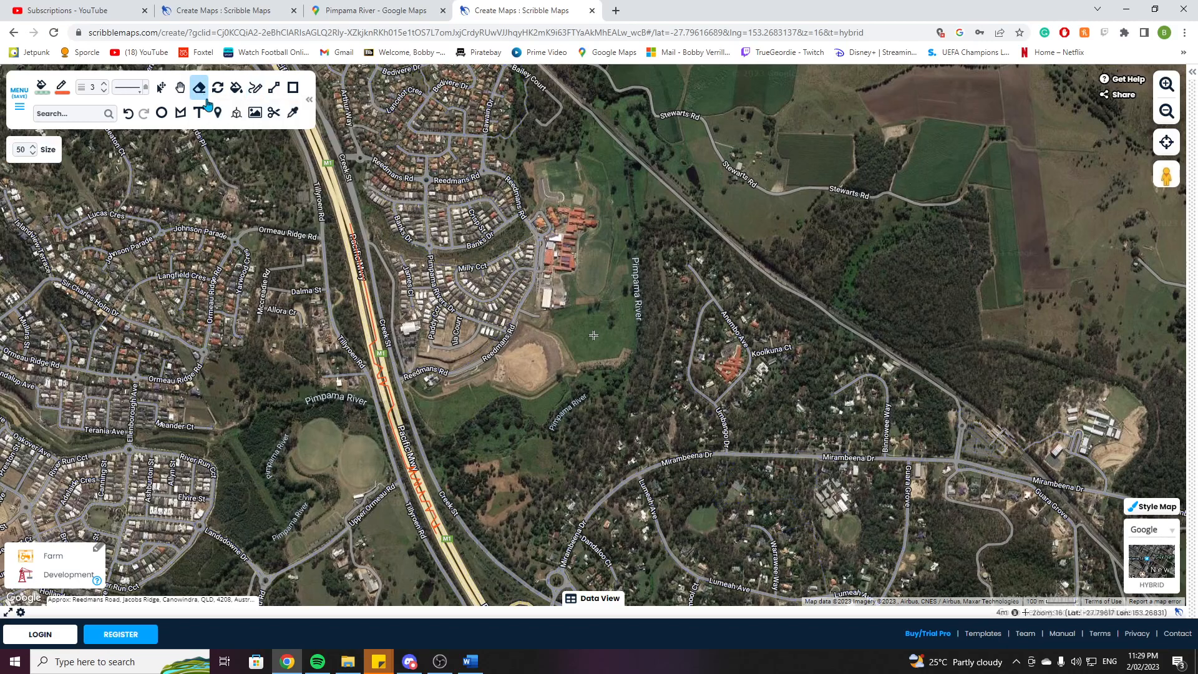
left_click(383, 376)
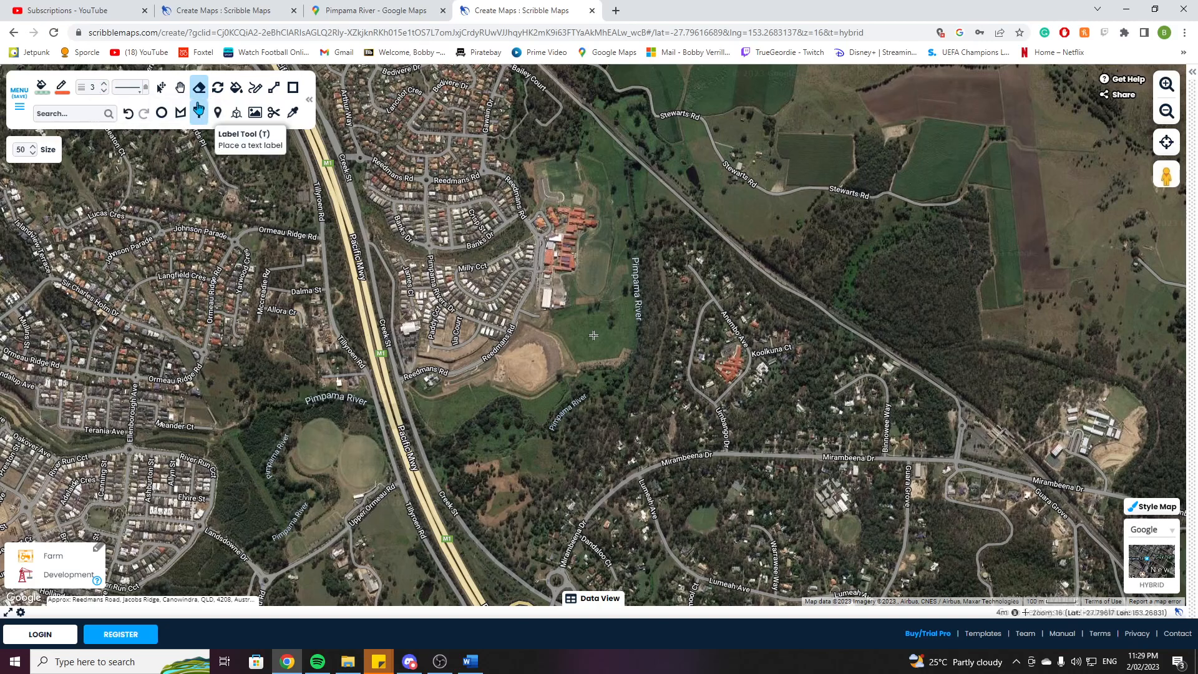
Browse the map further upstream along the Pimpama River past the quarry towards its headwaters.
left_click(179, 90)
left_click_drag(307, 492, 581, 330)
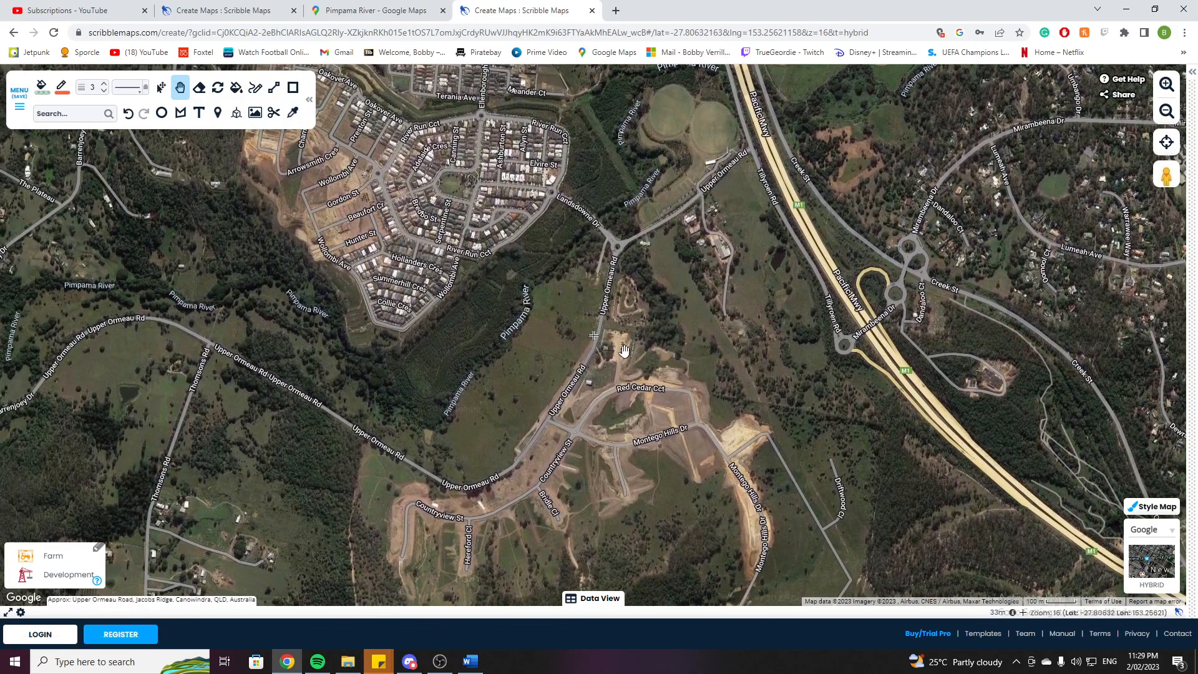
left_click_drag(388, 354, 541, 370)
left_click_drag(366, 336, 515, 318)
left_click_drag(385, 356, 476, 328)
left_click_drag(410, 360, 570, 198)
left_click_drag(446, 409, 452, 246)
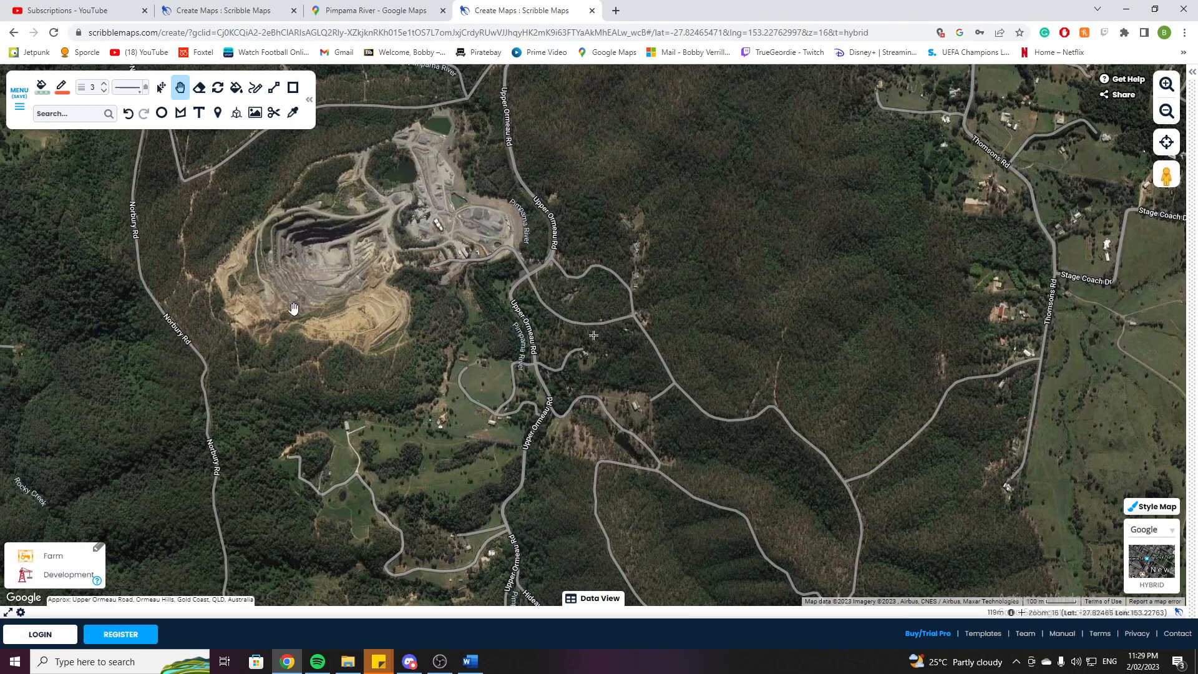
left_click_drag(360, 195, 403, 270)
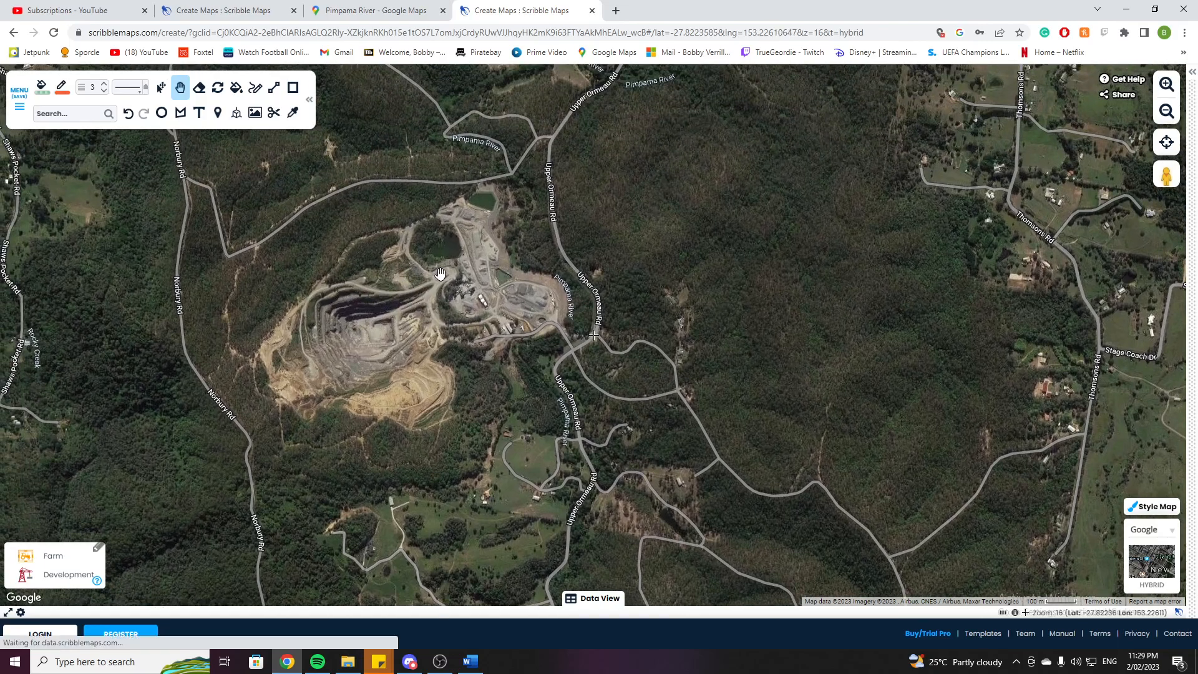
scroll(455, 274, "down", 1)
left_click_drag(522, 273, 443, 366)
left_click_drag(518, 324, 446, 386)
left_click_drag(315, 491, 407, 160)
left_click_drag(437, 289, 484, 193)
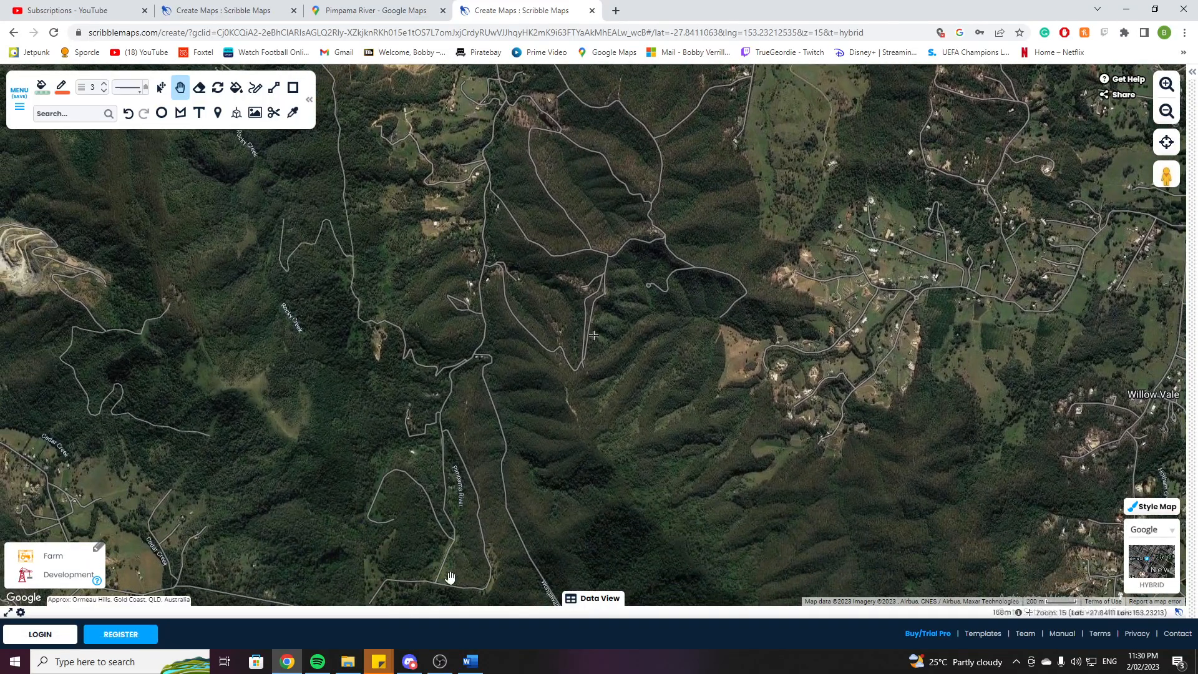
scroll(512, 424, "down", 2)
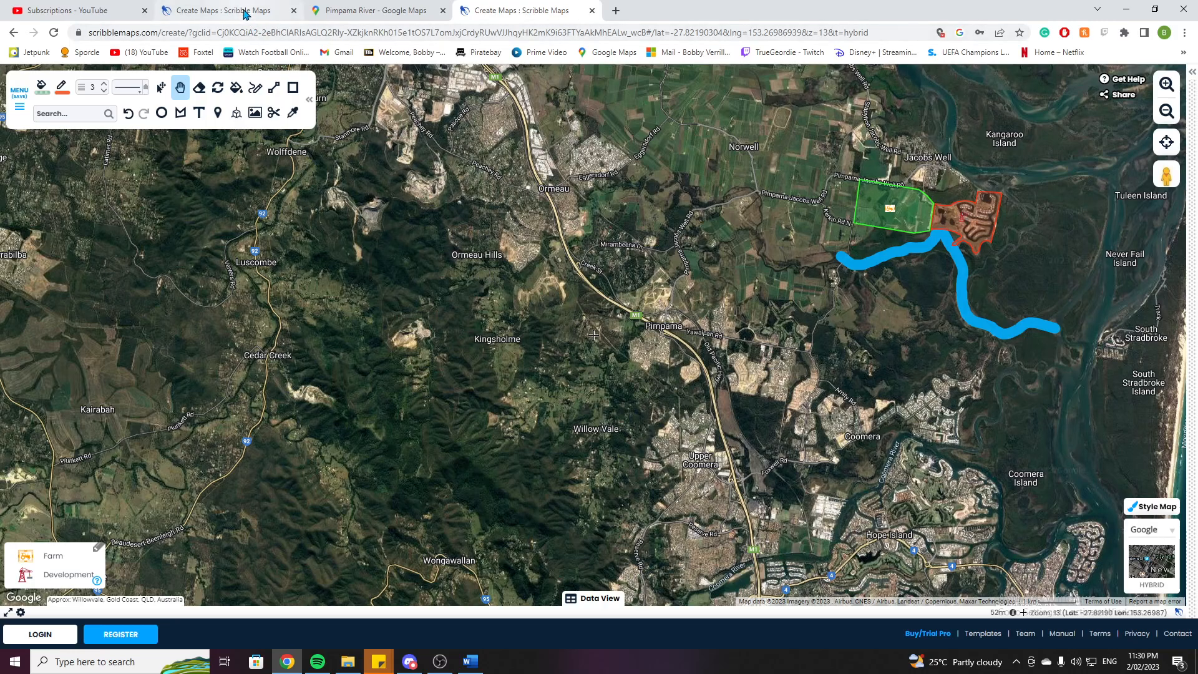
Switch to the finished map tab and examine the traced river, land-use polygons and markers at different zooms.
left_click(247, 13)
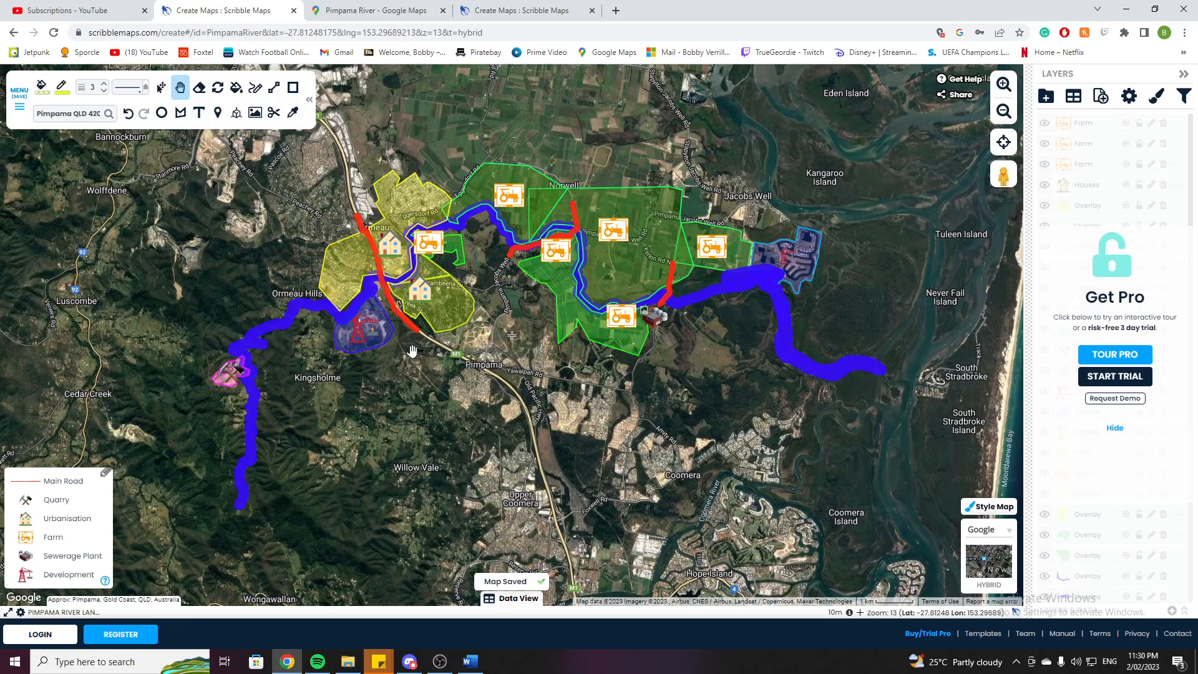
scroll(403, 358, "up", 1)
scroll(395, 365, "down", 1)
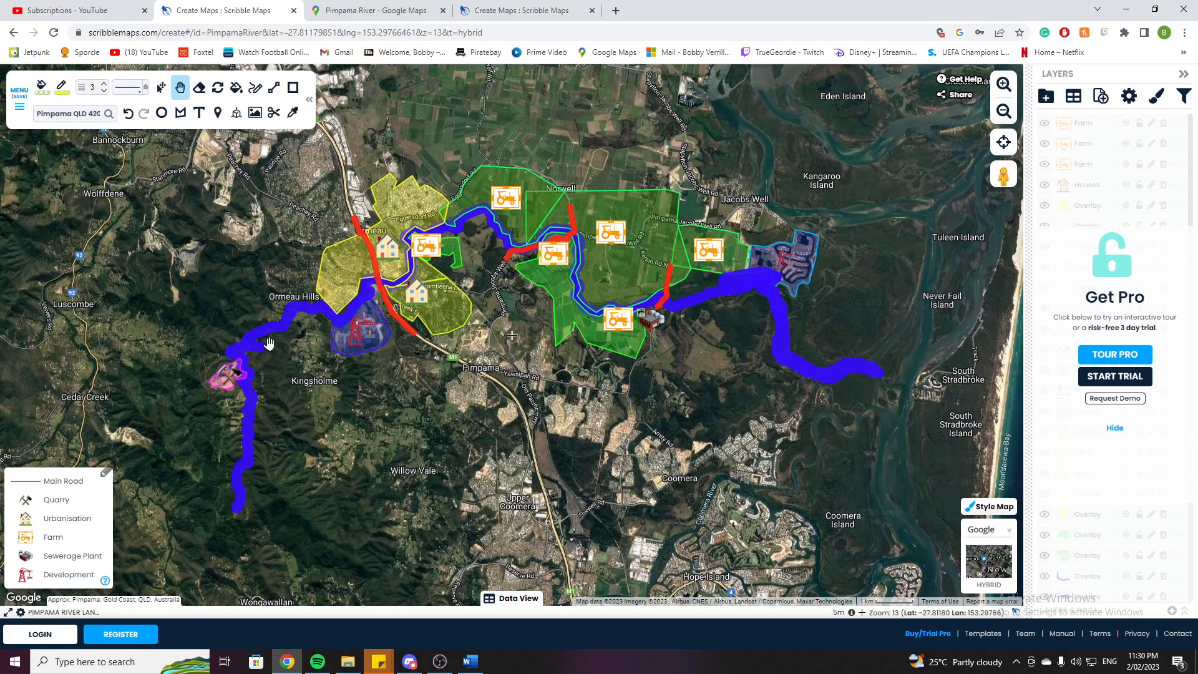
scroll(205, 321, "up", 3)
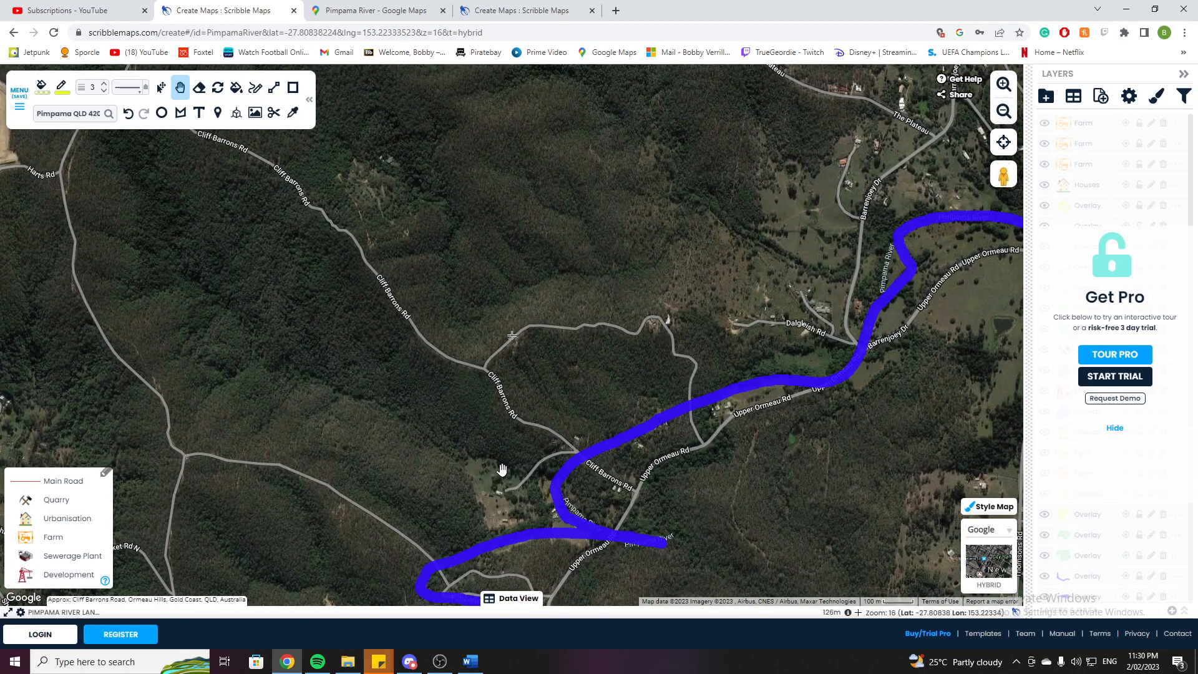
scroll(502, 468, "down", 2)
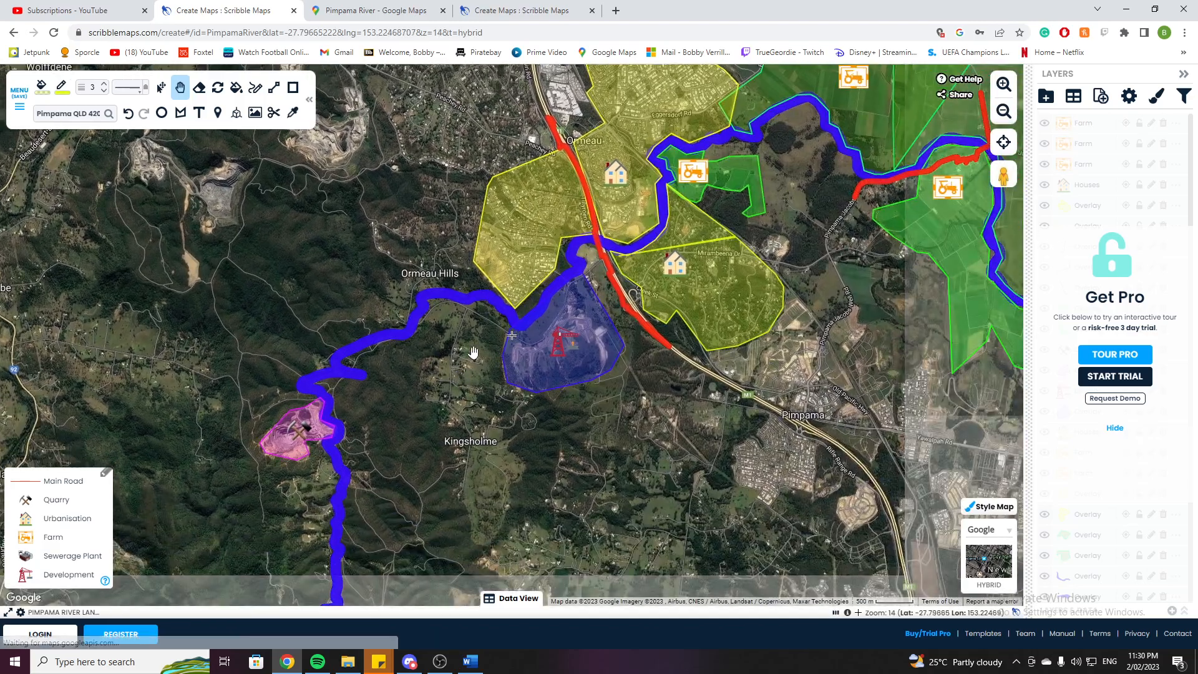
left_click_drag(614, 496, 378, 480)
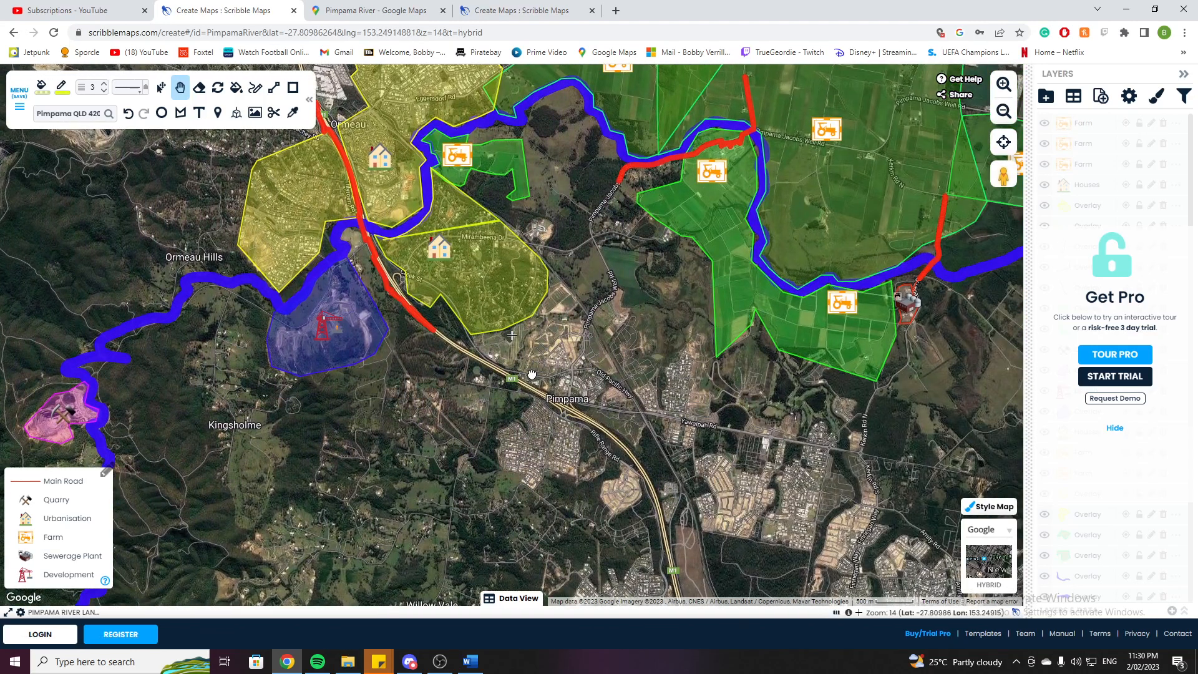
scroll(532, 373, "down", 1)
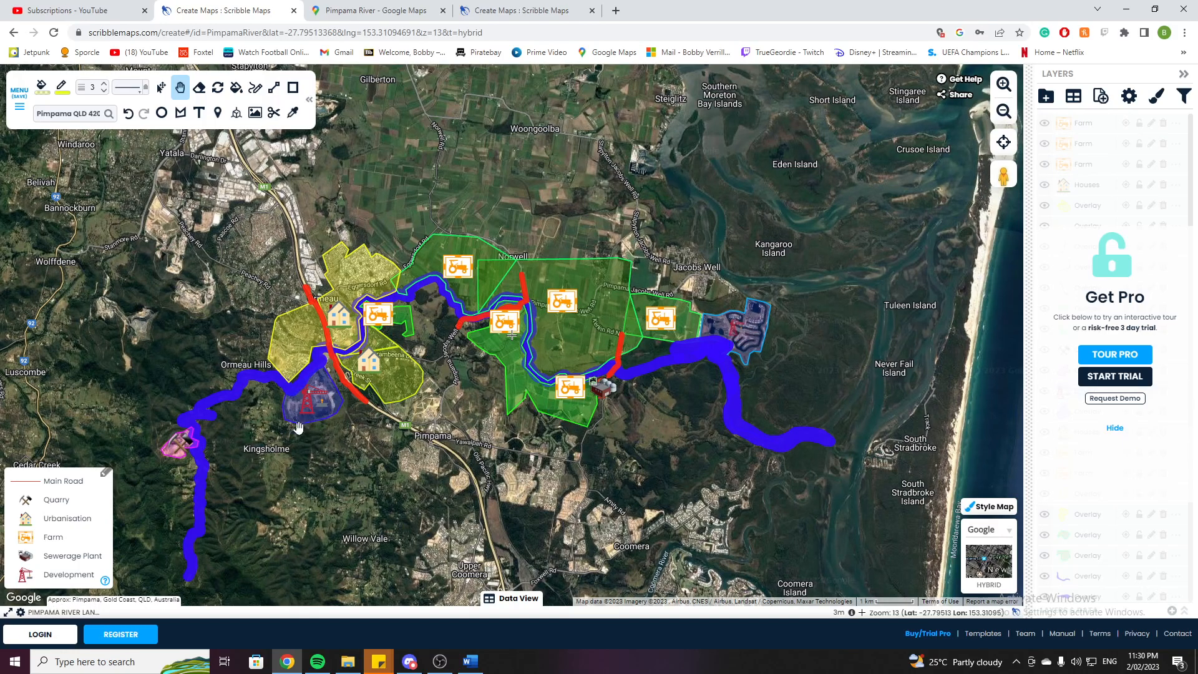
left_click_drag(298, 448, 447, 400)
scroll(447, 399, "up", 1)
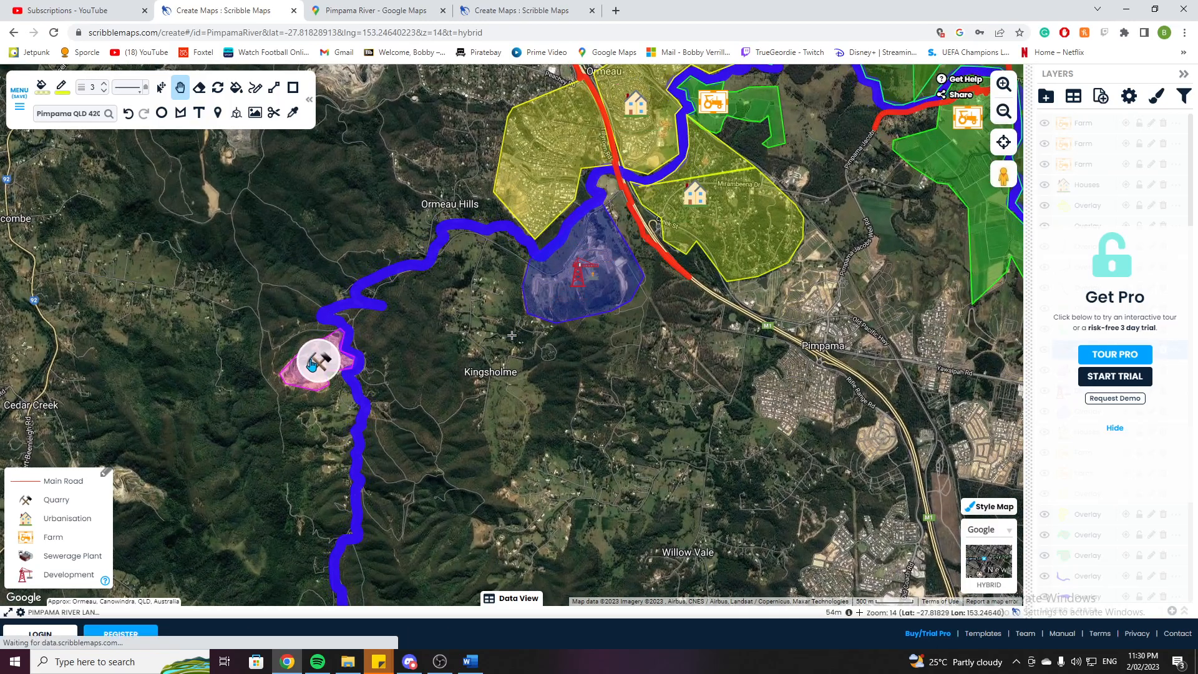
scroll(474, 334, "down", 1)
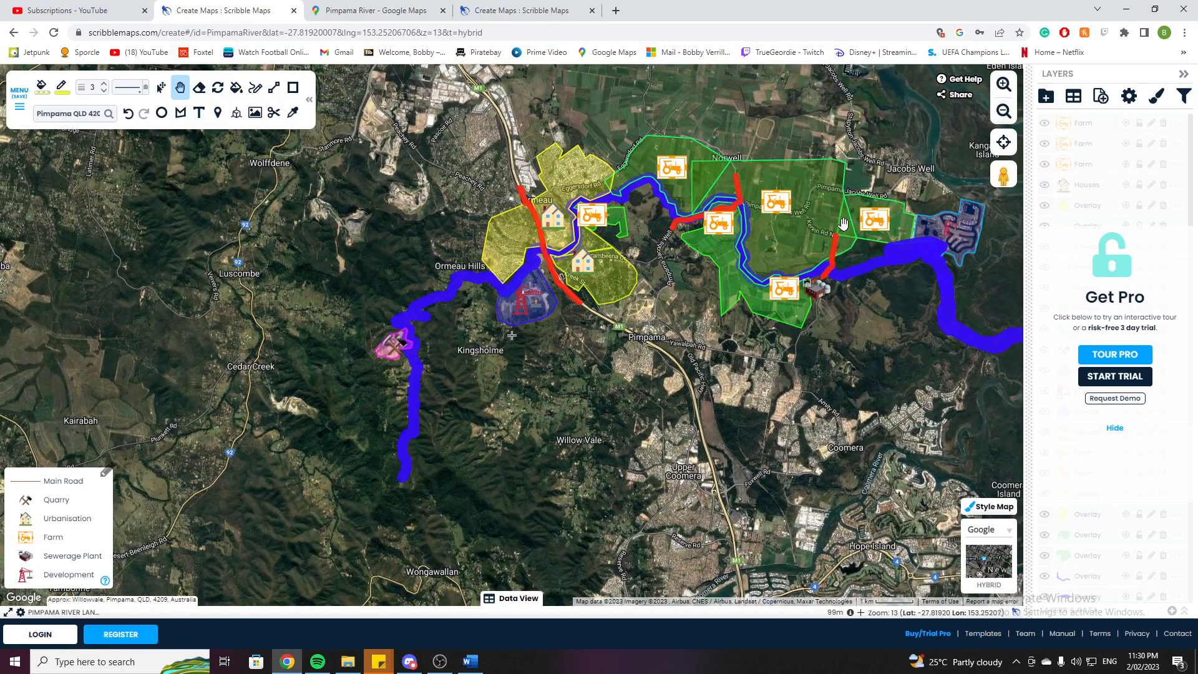
scroll(837, 310, "up", 3)
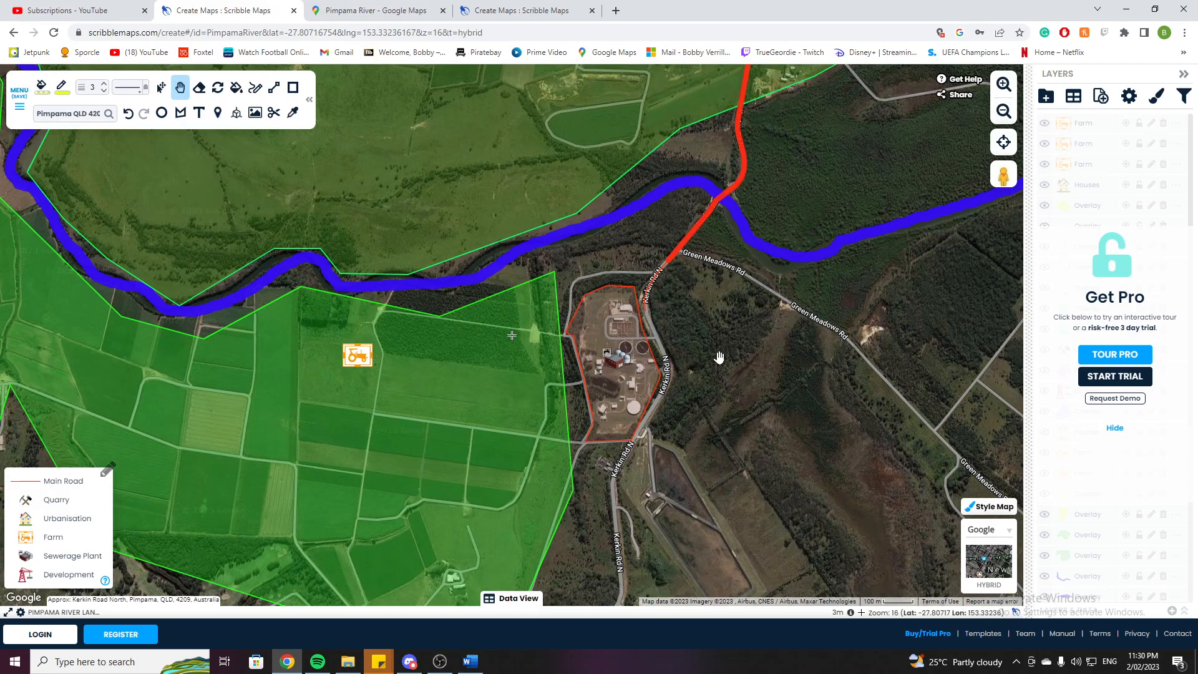
scroll(717, 352, "down", 1)
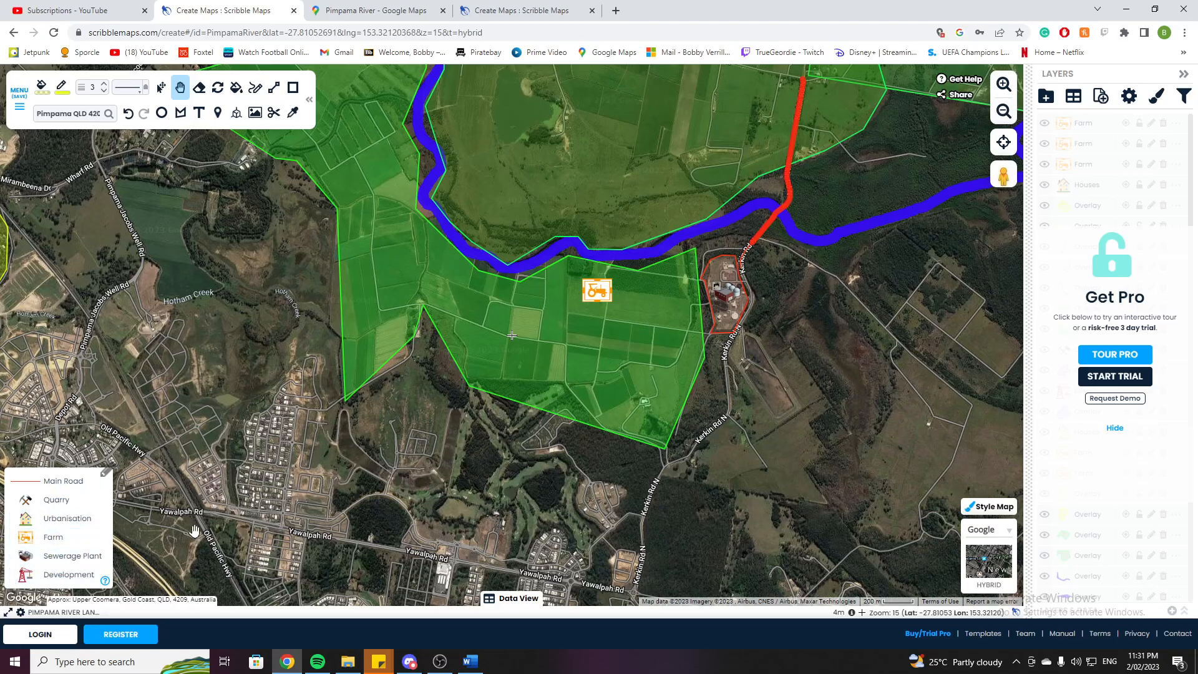
scroll(377, 464, "down", 2)
left_click_drag(377, 465, 749, 243)
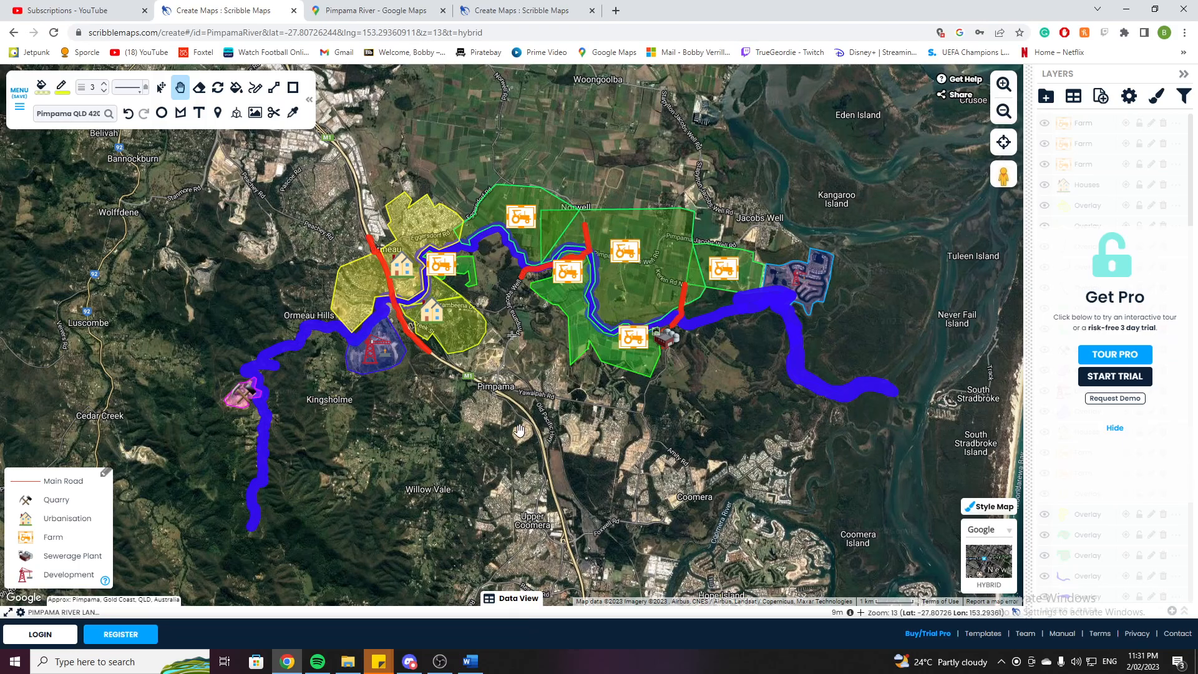
scroll(518, 428, "up", 1)
scroll(519, 428, "down", 1)
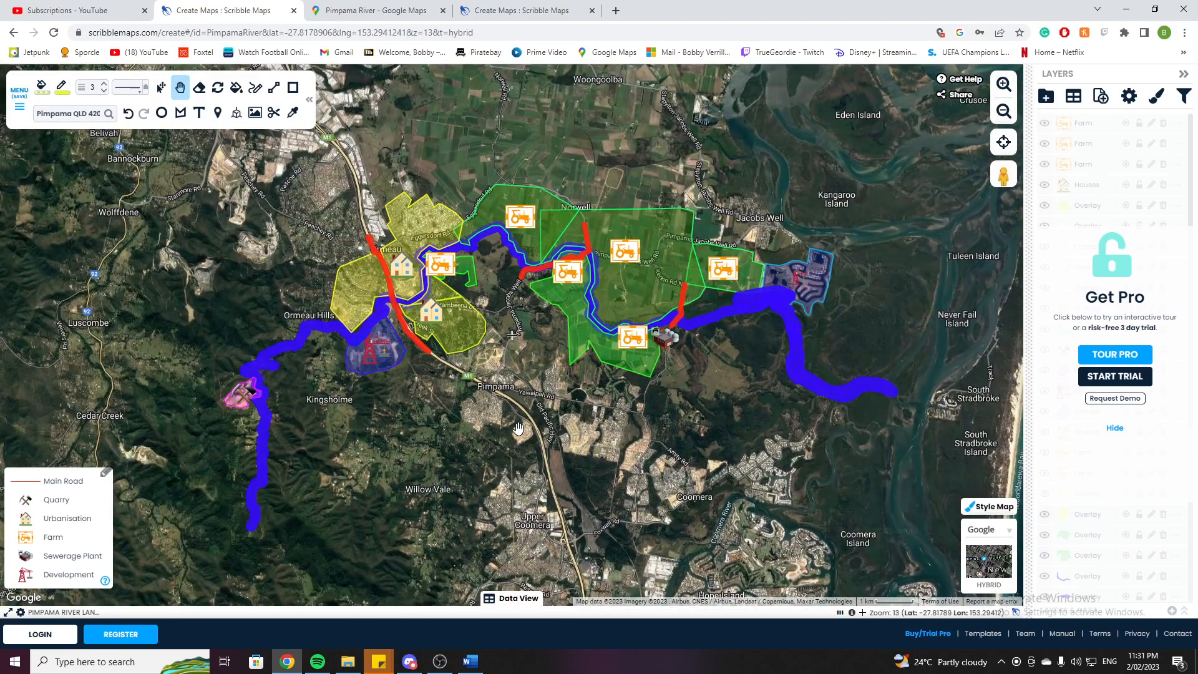
Hide the layers panel and frame the whole mapped river in view.
left_click(1181, 75)
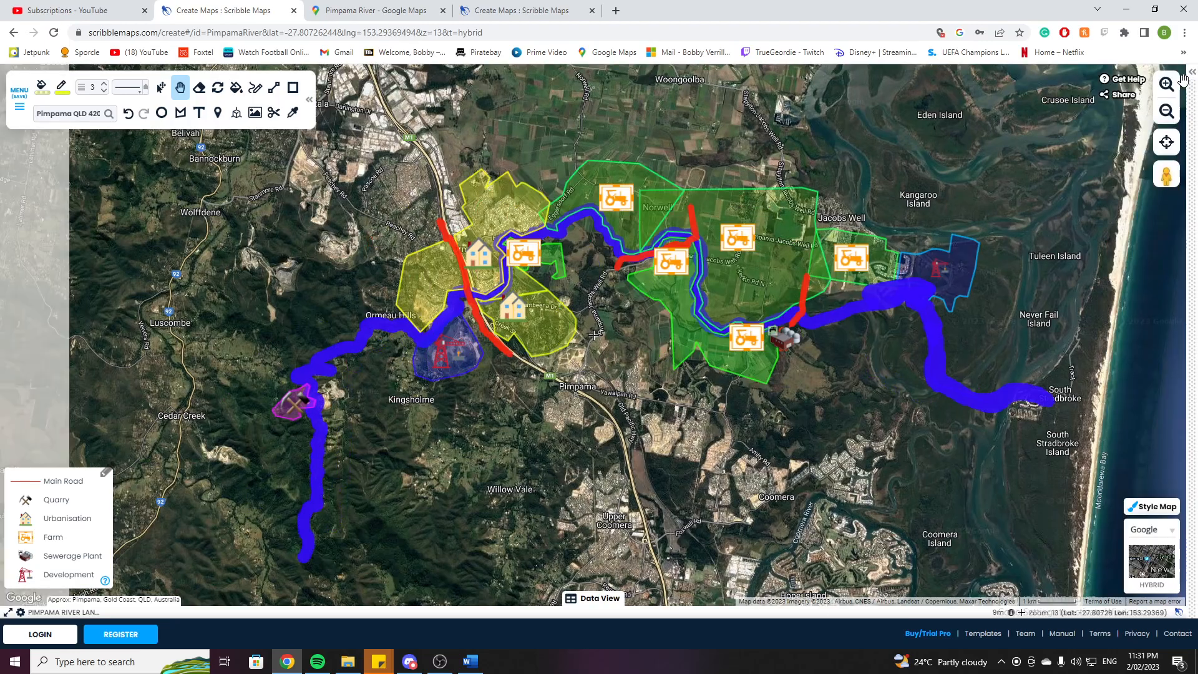
scroll(543, 377, "down", 1)
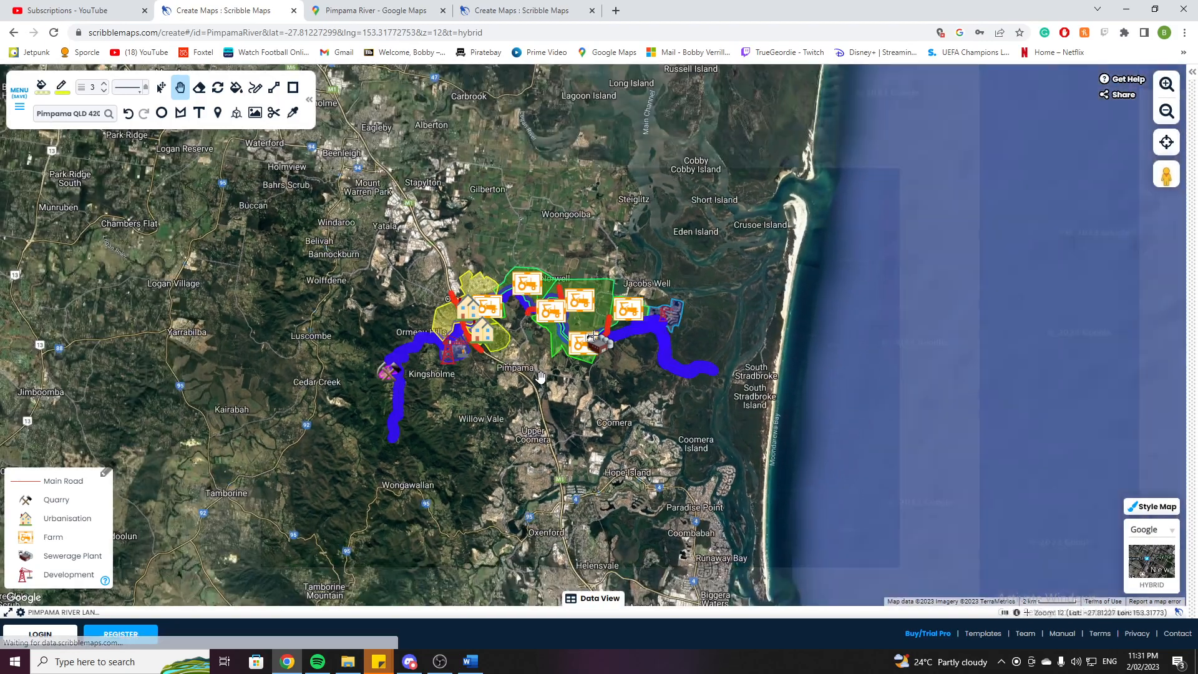
scroll(494, 371, "up", 1)
left_click_drag(494, 371, 521, 378)
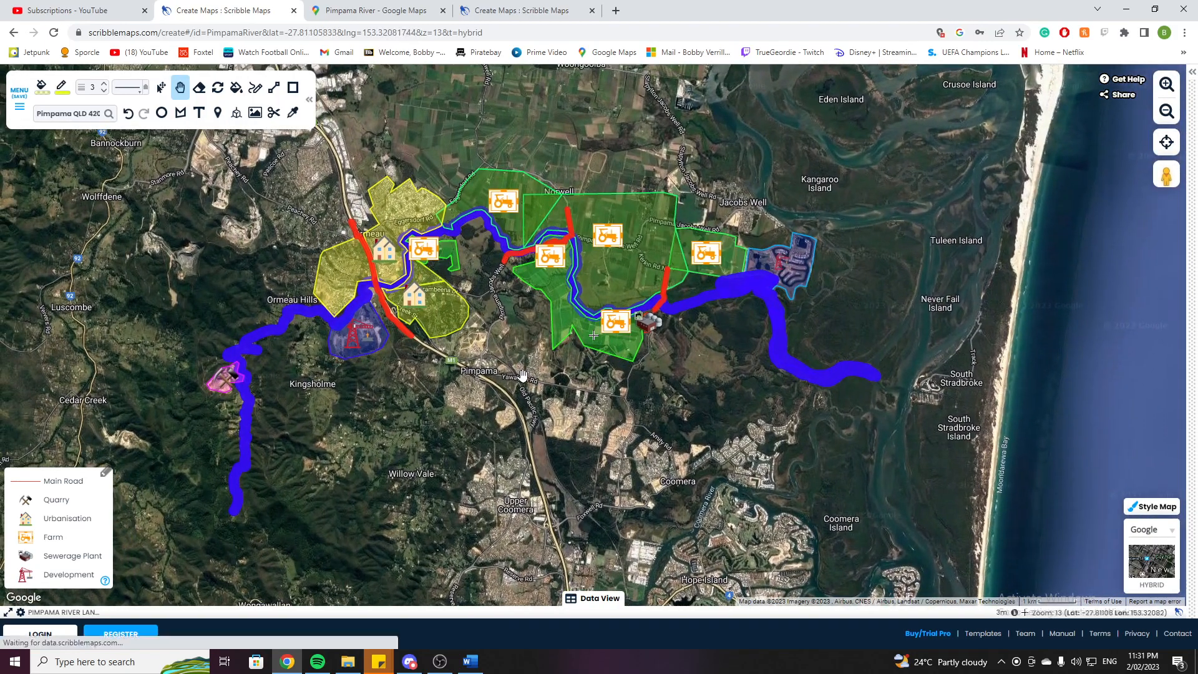
Open the Save Map dialog to review the map's title, description and privacy settings, then close it.
left_click(19, 106)
left_click(483, 257)
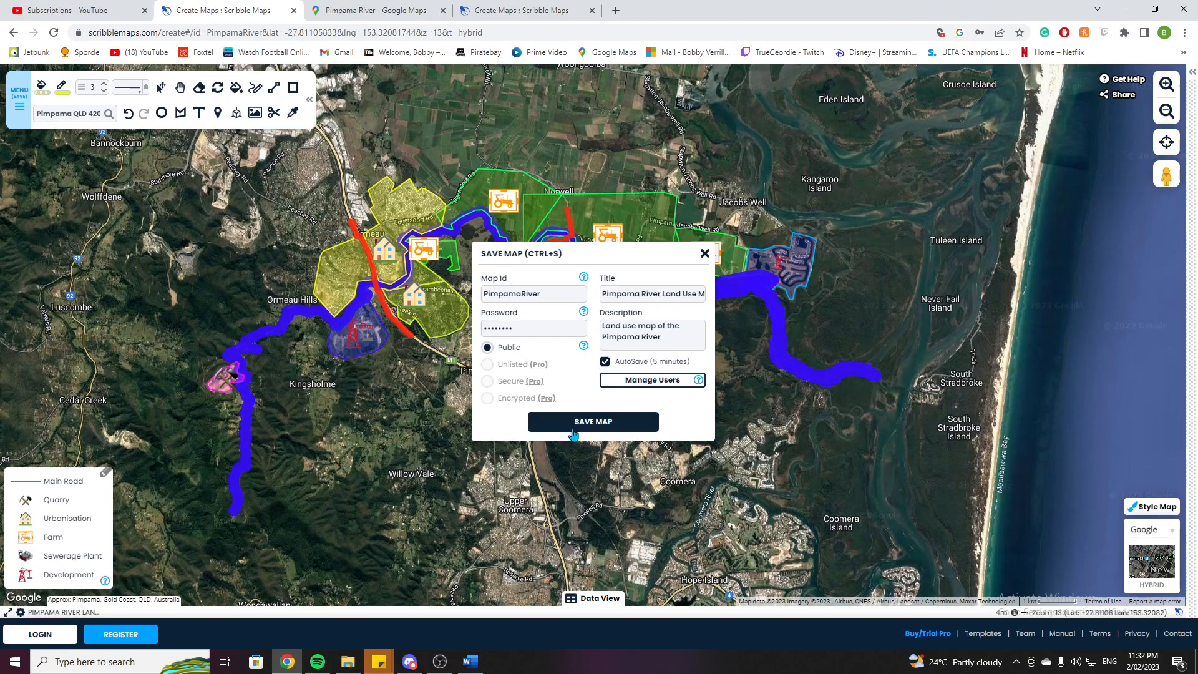
left_click(705, 254)
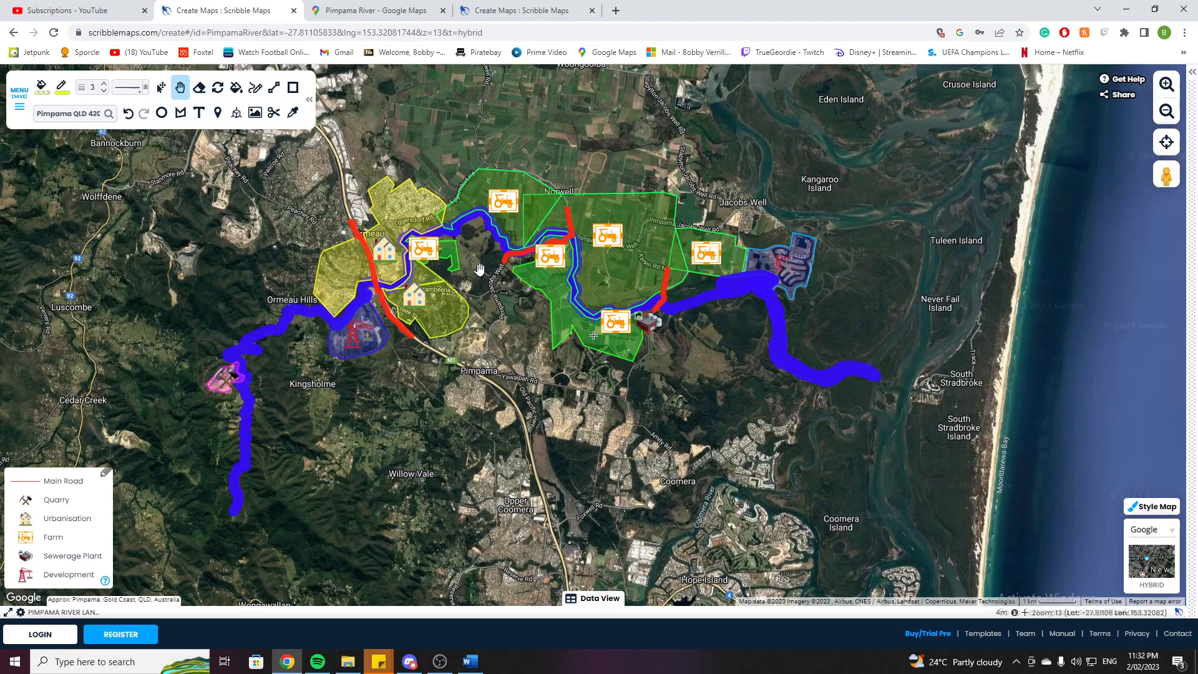
Open the Save Image/PDF export preview for the map and close it.
left_click(17, 111)
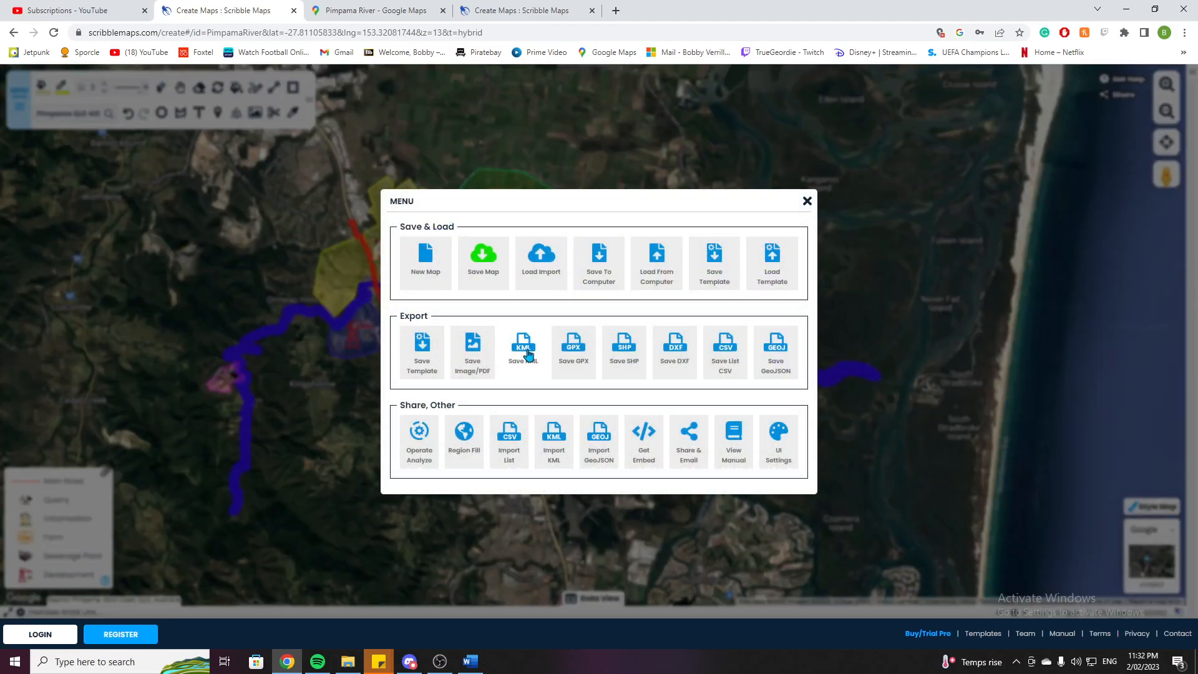
left_click(471, 356)
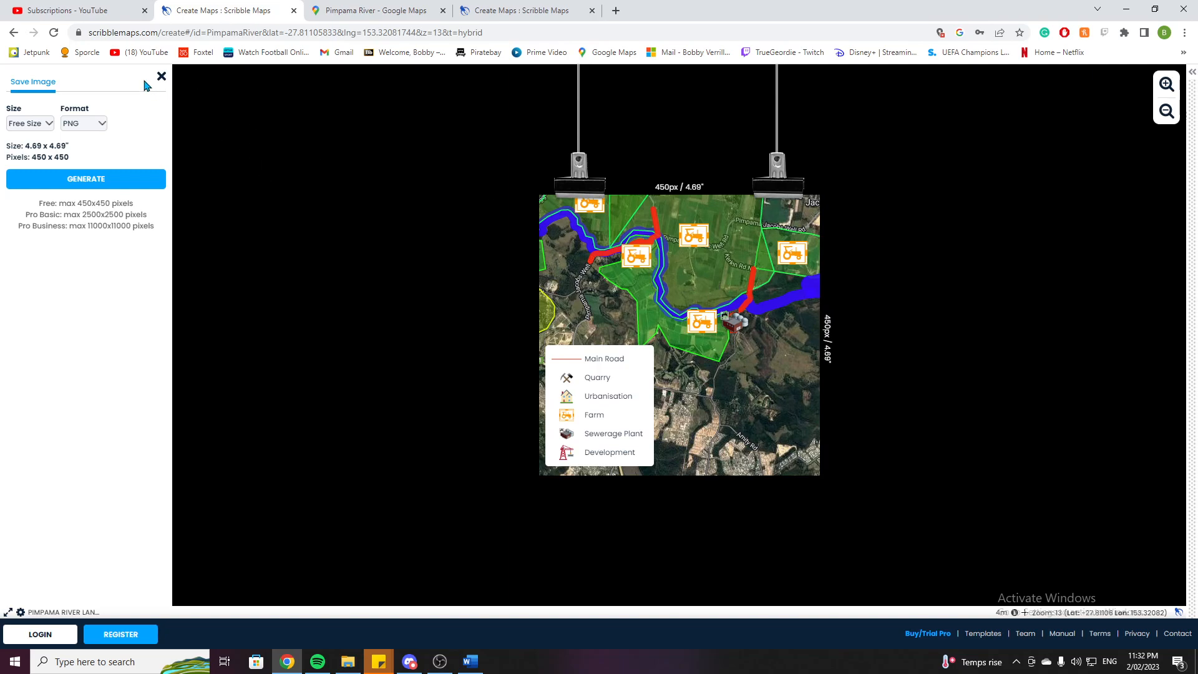
left_click(162, 77)
Zoom out and reopen the Save Image/PDF export preview, then close it.
scroll(502, 421, "down", 3)
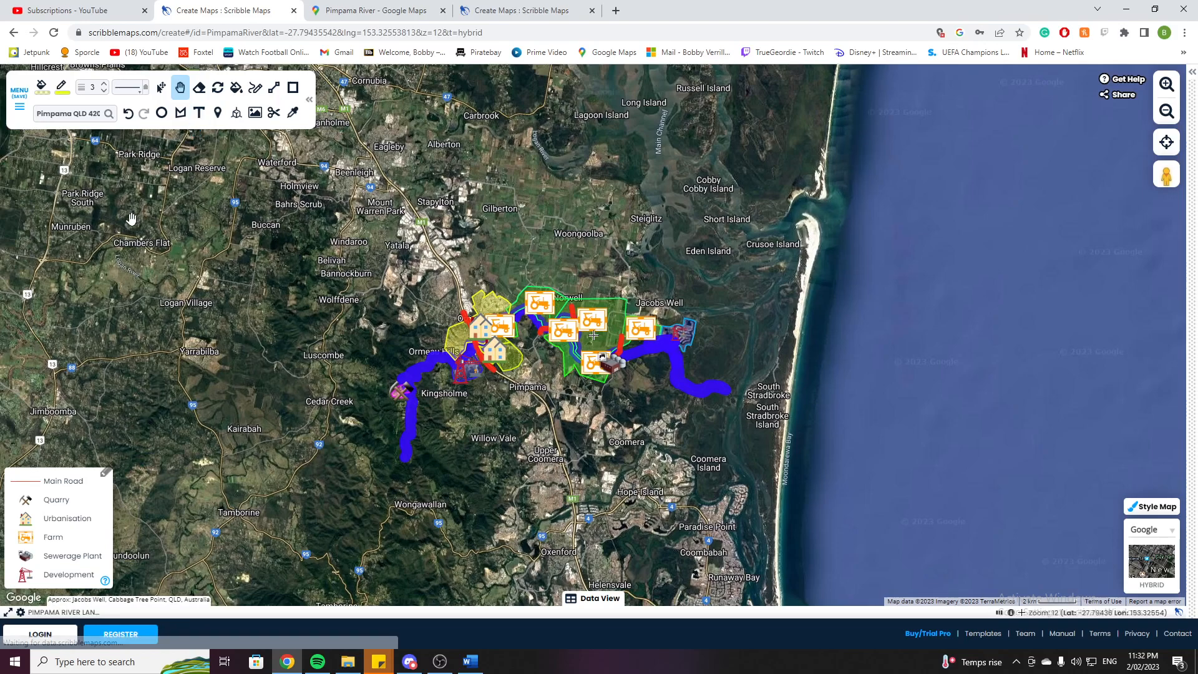
left_click(19, 103)
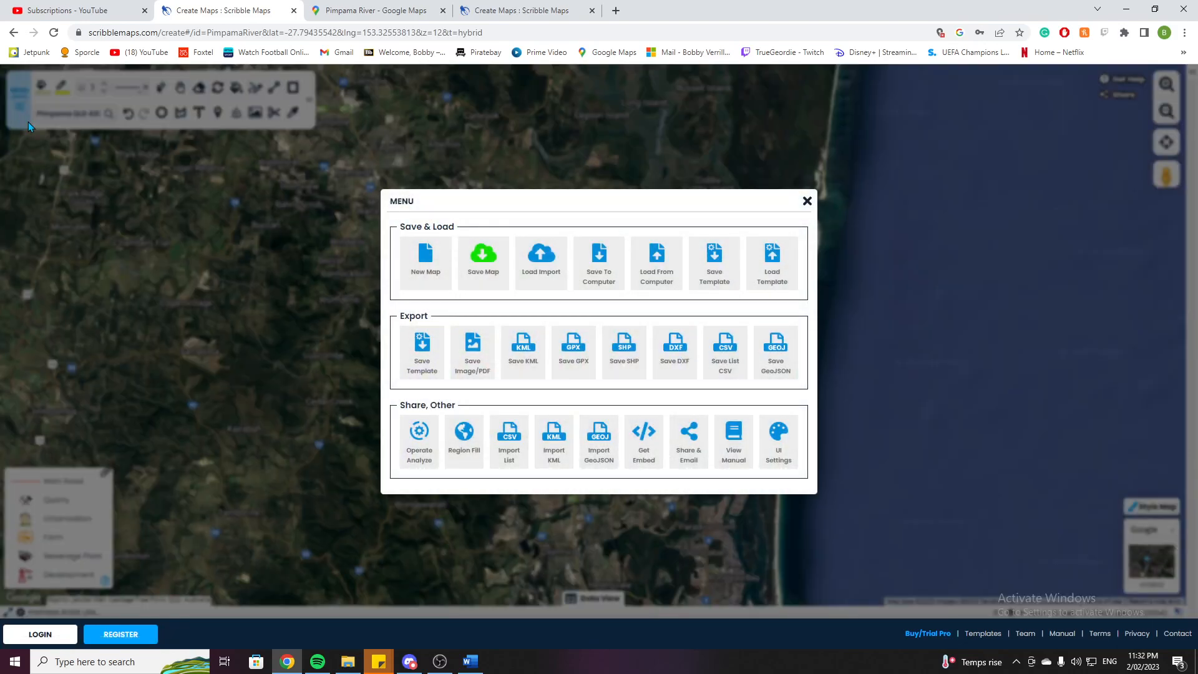
left_click(469, 350)
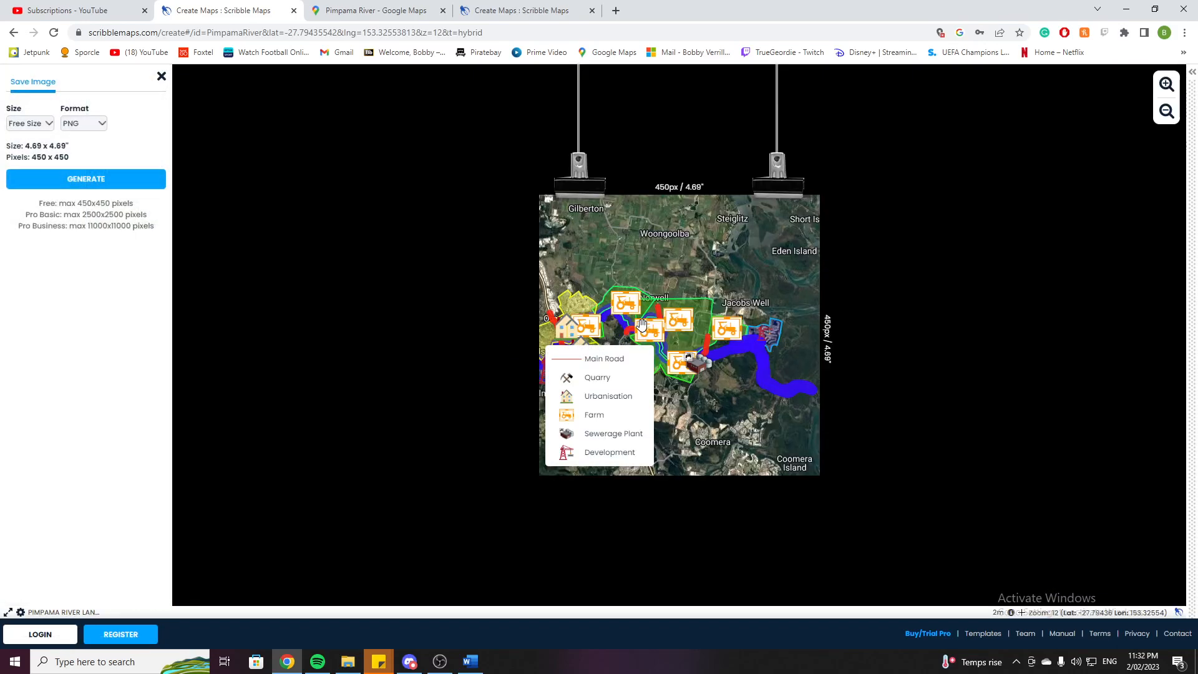
left_click(161, 76)
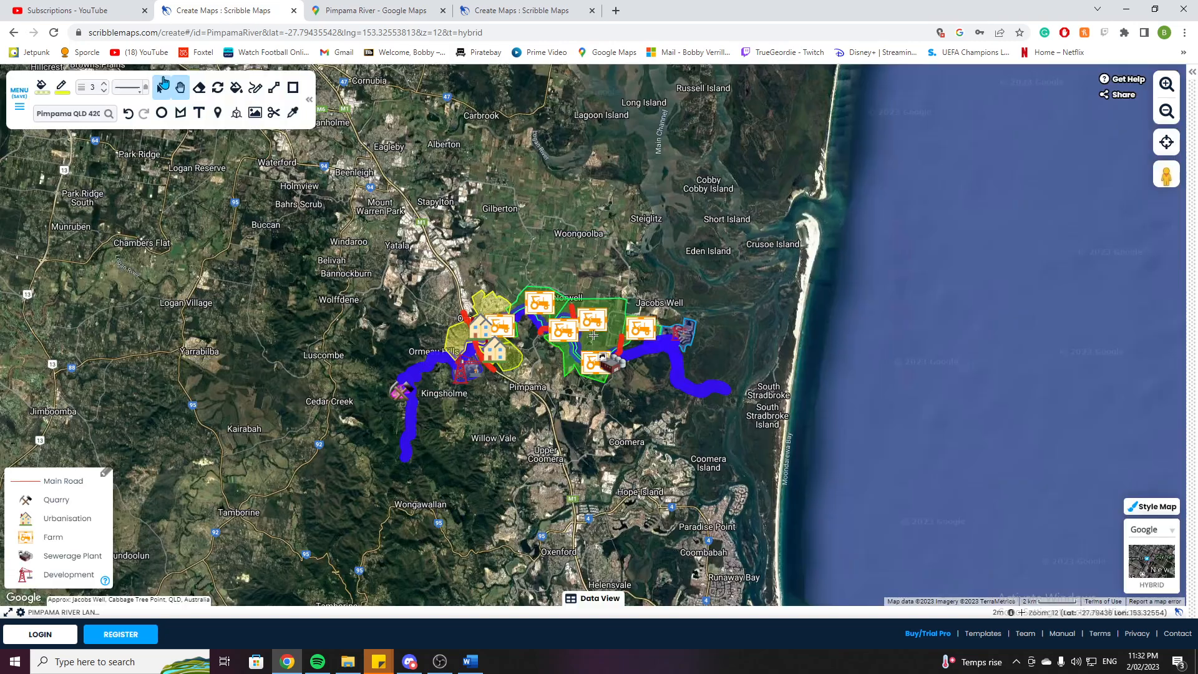
scroll(299, 329, "down", 1)
left_click_drag(345, 382, 425, 380)
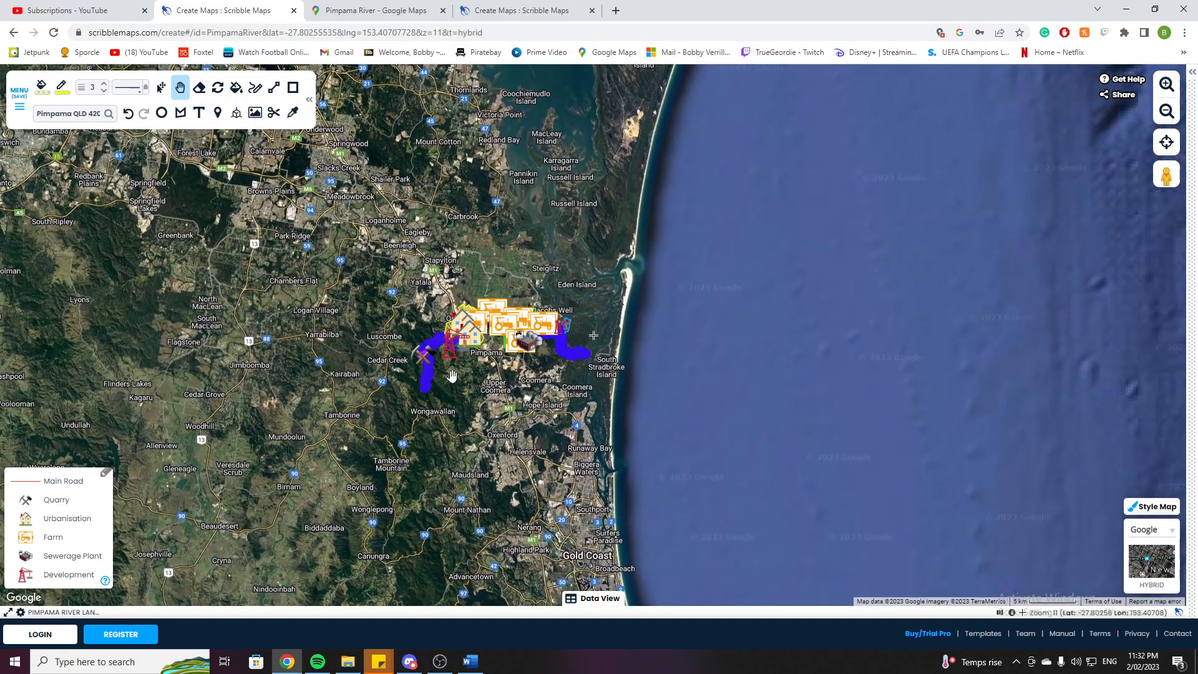
Open the Save Image/PDF export preview for the current map view and close it.
left_click(19, 95)
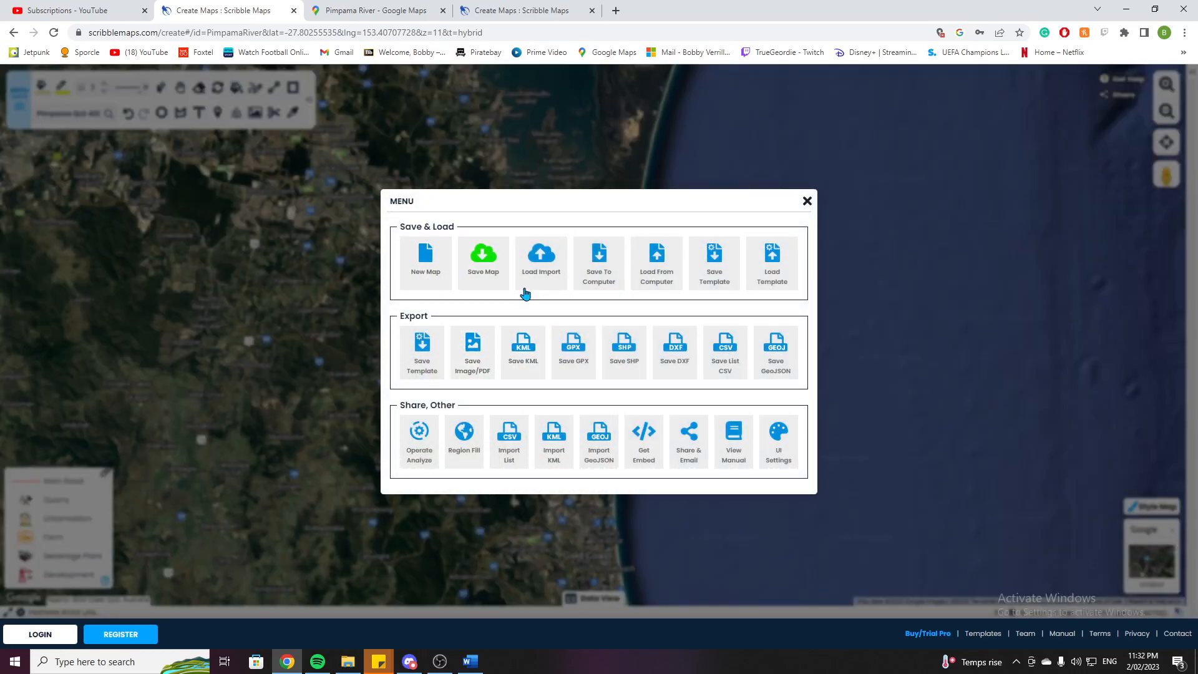
left_click(484, 356)
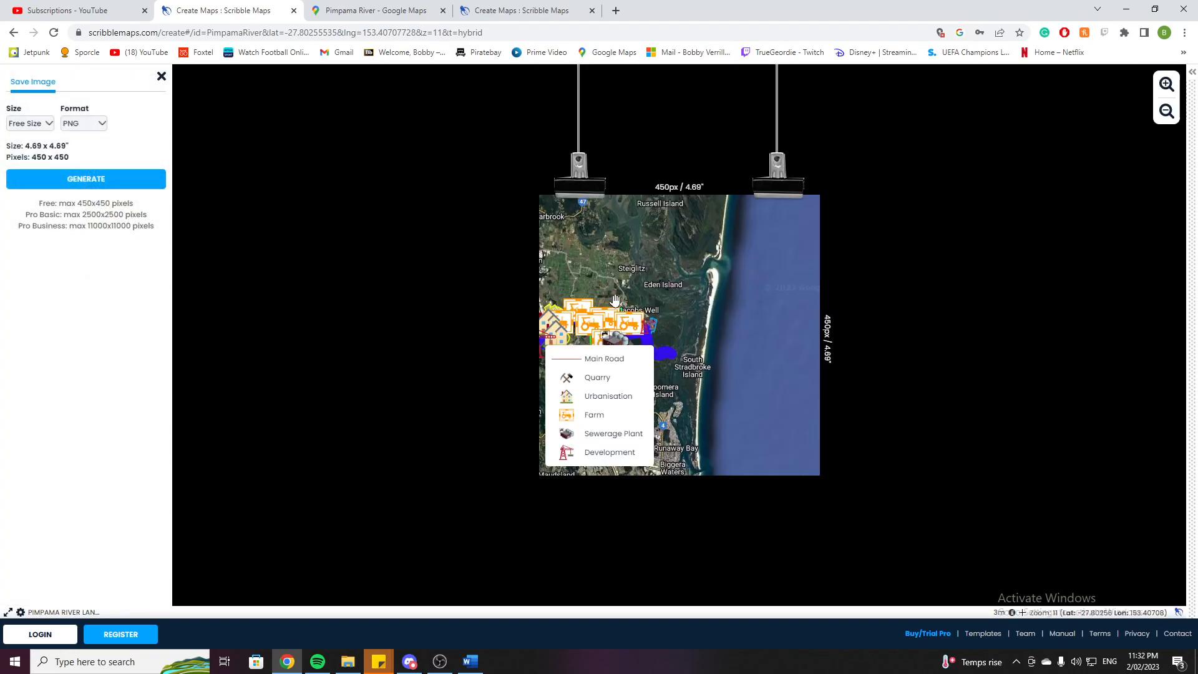
left_click(162, 77)
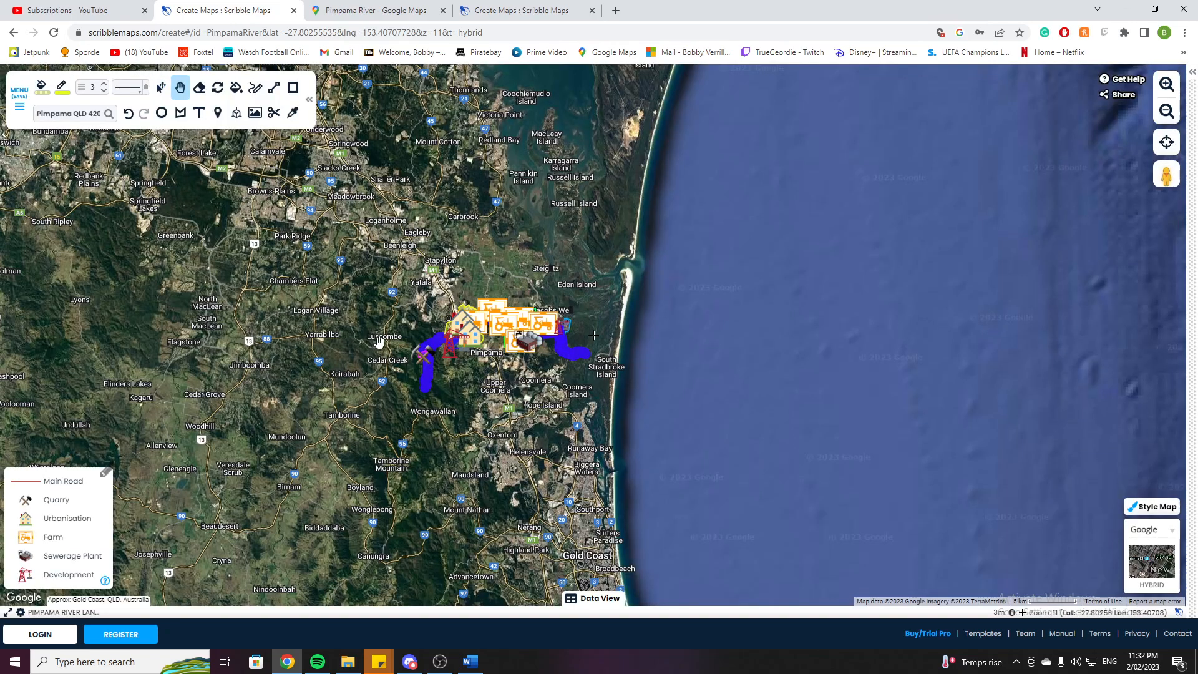
Zoom in closer on the mapped river, reopen the Save Image/PDF export preview, then close it.
left_click_drag(445, 407, 513, 405)
scroll(513, 404, "up", 1)
left_click_drag(581, 388, 546, 408)
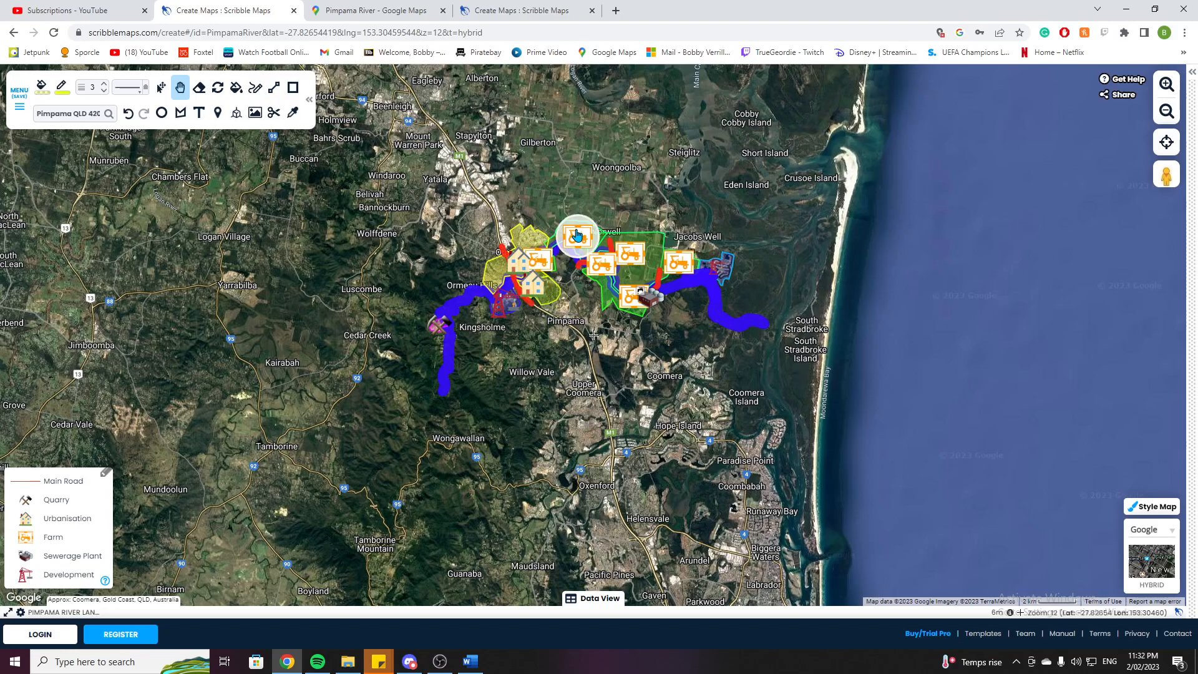
left_click_drag(393, 268, 350, 284)
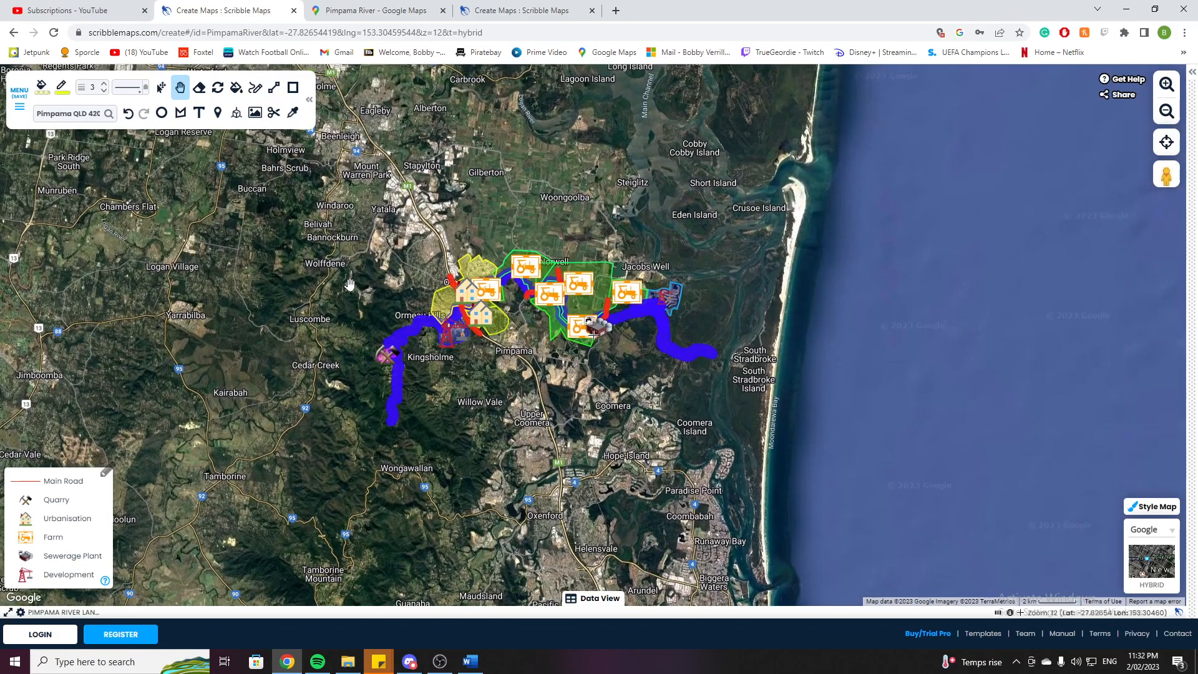
left_click(20, 94)
left_click(472, 353)
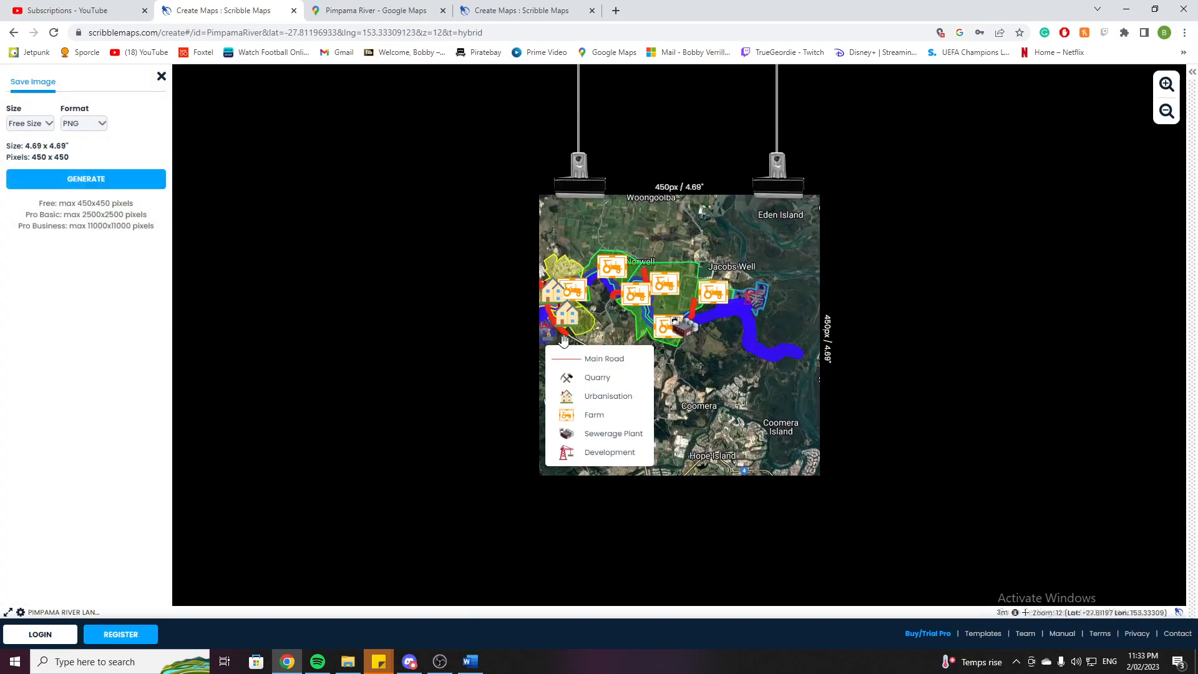
left_click(162, 76)
Zoom back out over the river area and check the Save Image/PDF export preview again before closing it.
left_click_drag(278, 275, 297, 273)
scroll(297, 272, "down", 1)
left_click_drag(320, 315, 358, 339)
left_click(20, 94)
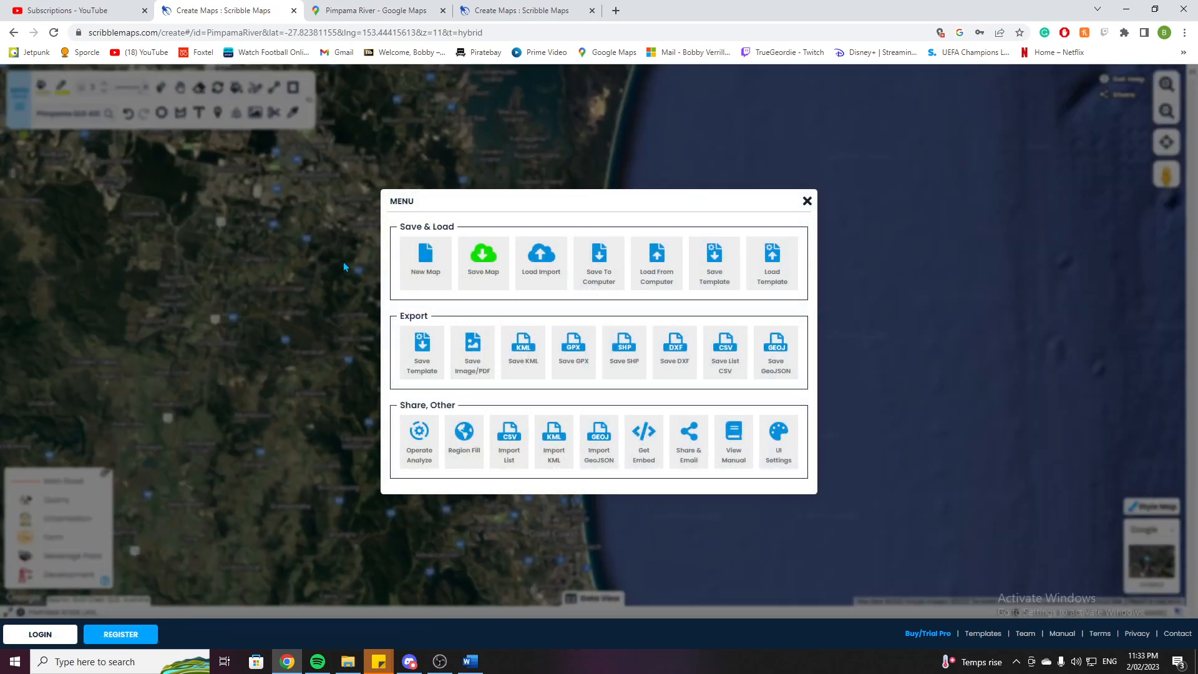
left_click(484, 351)
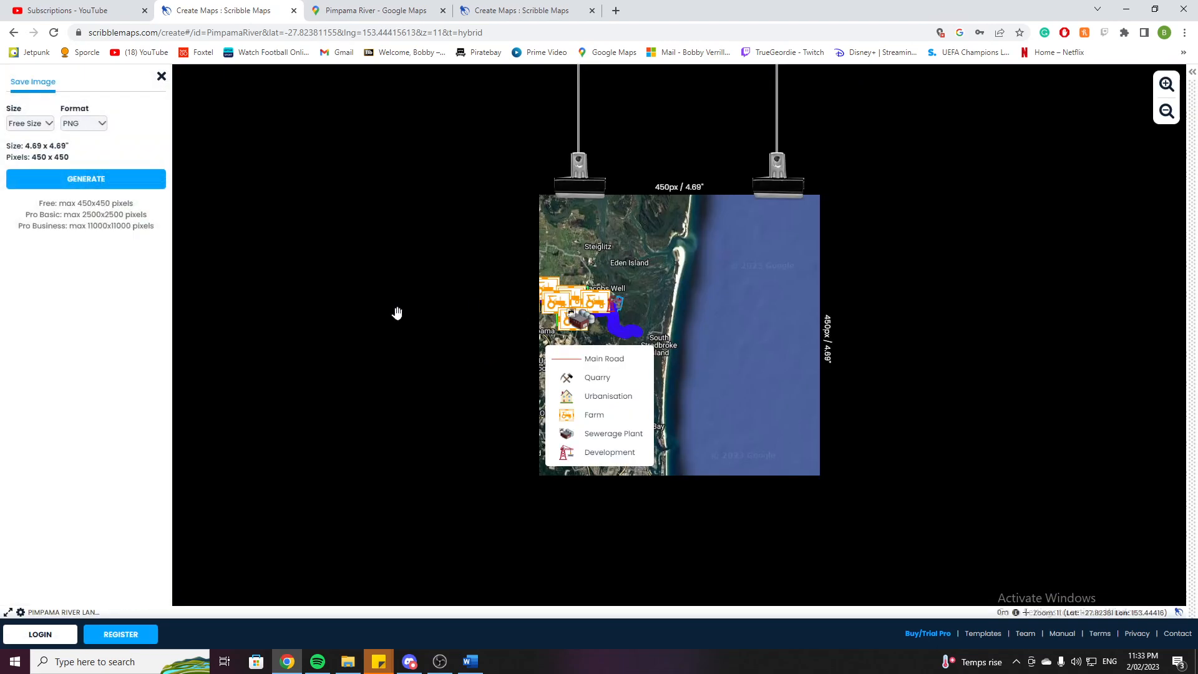
left_click(162, 76)
Reopen the Save Image/PDF export, switch the size option to Custom Print, then close the preview.
left_click_drag(346, 316, 475, 324)
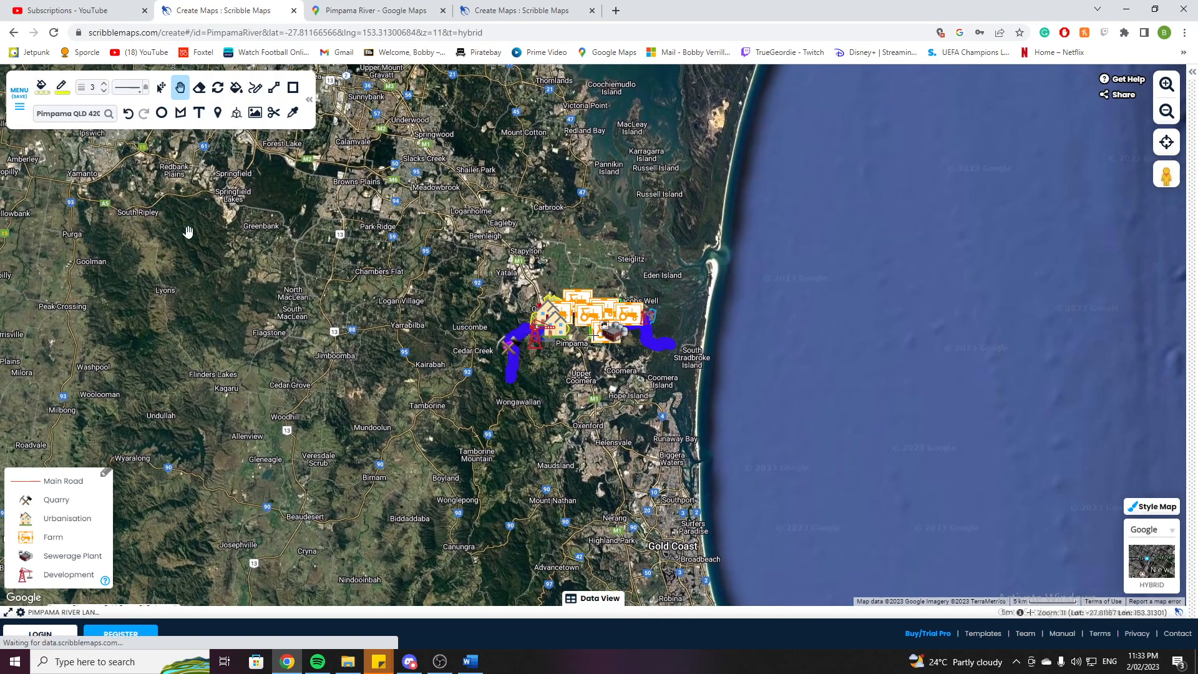
left_click(11, 111)
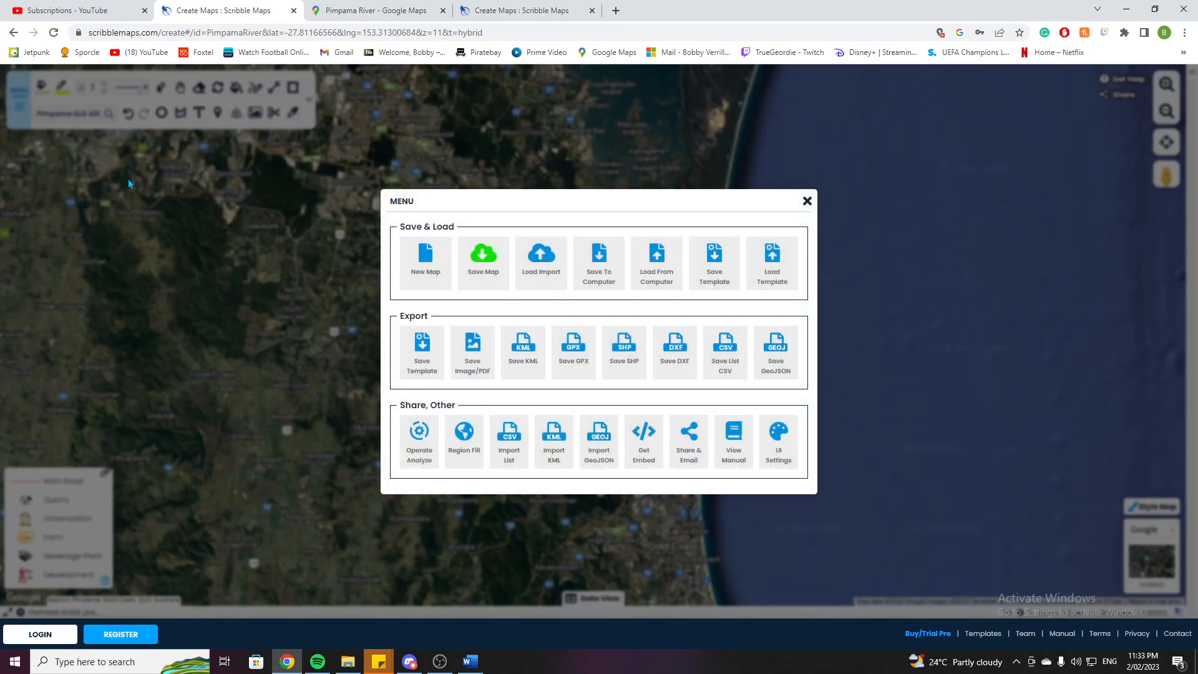
left_click(478, 351)
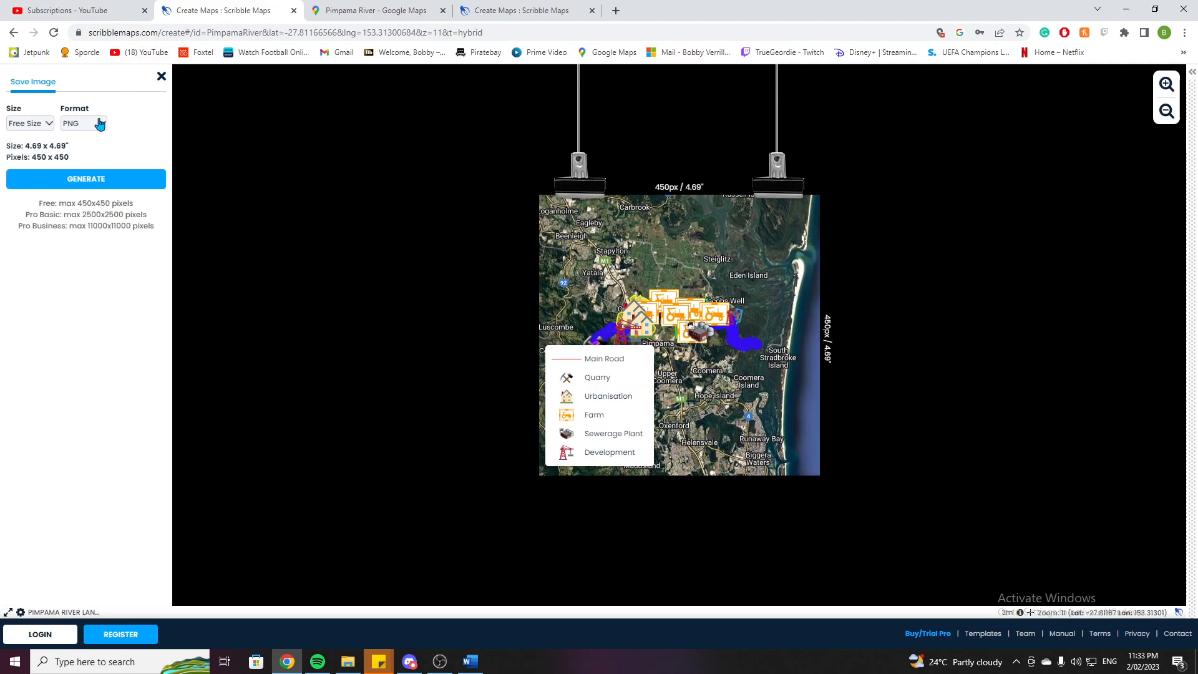
left_click(43, 129)
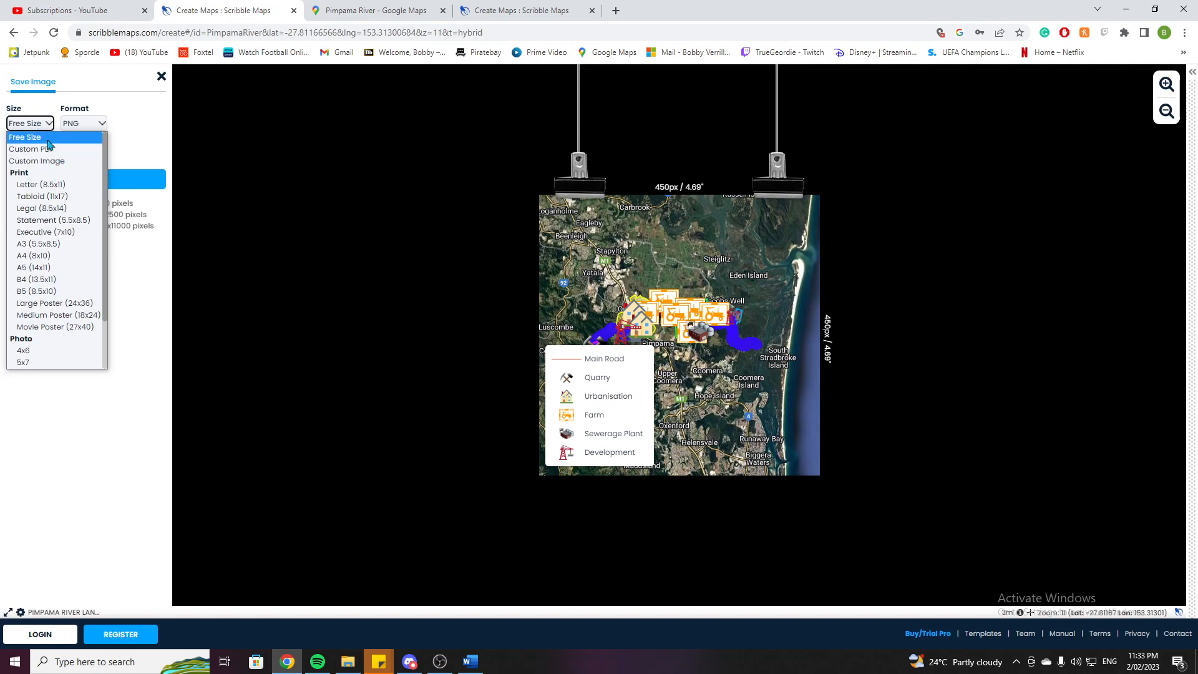
left_click(49, 149)
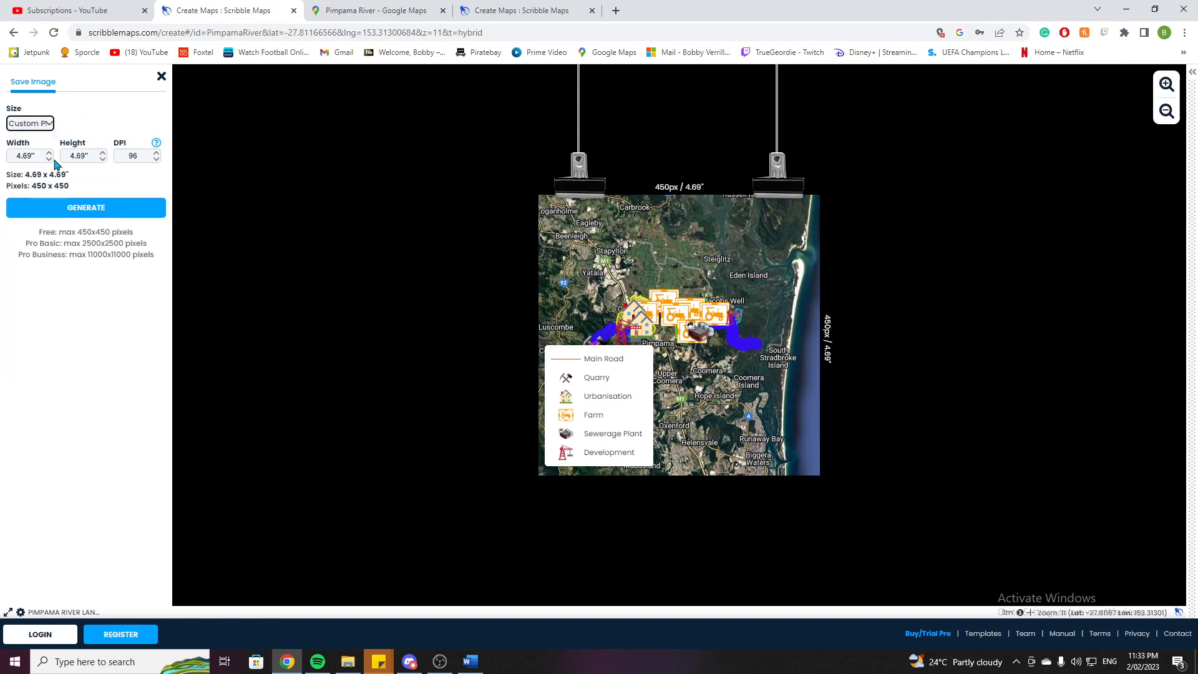
left_click(161, 76)
Zoom the map in on the river and switch to the maximized Word document containing the Pimpama River land use map.
left_click_drag(435, 306, 366, 285)
scroll(460, 297, "up", 1)
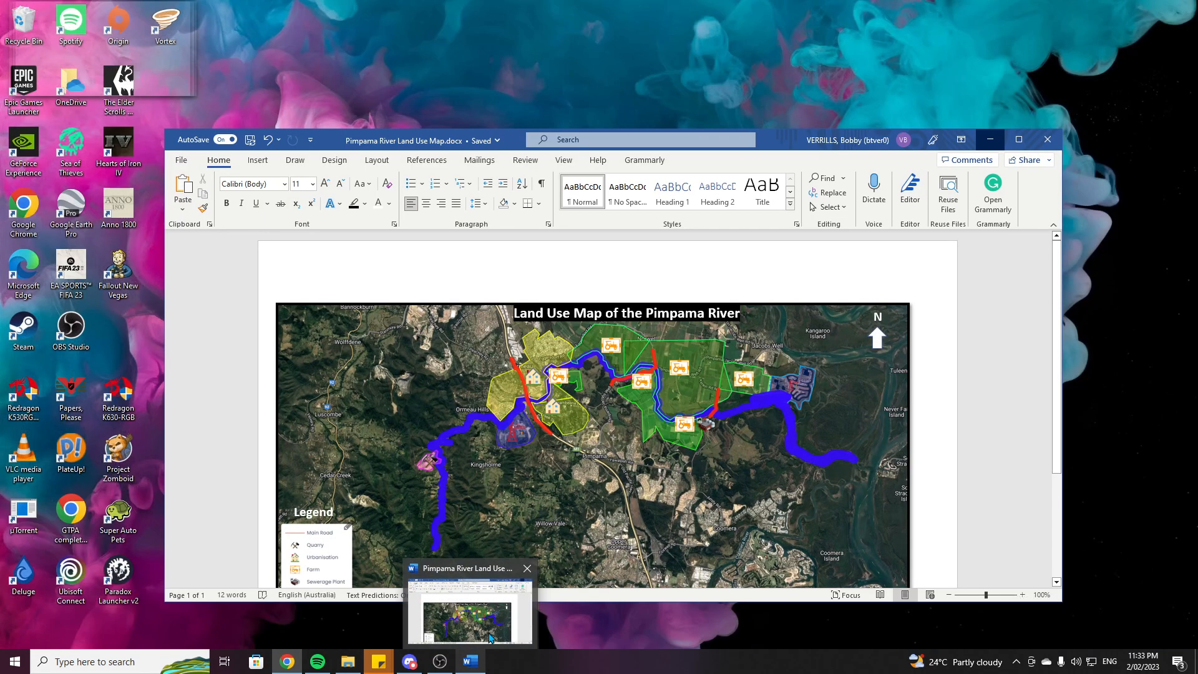
left_click(474, 598)
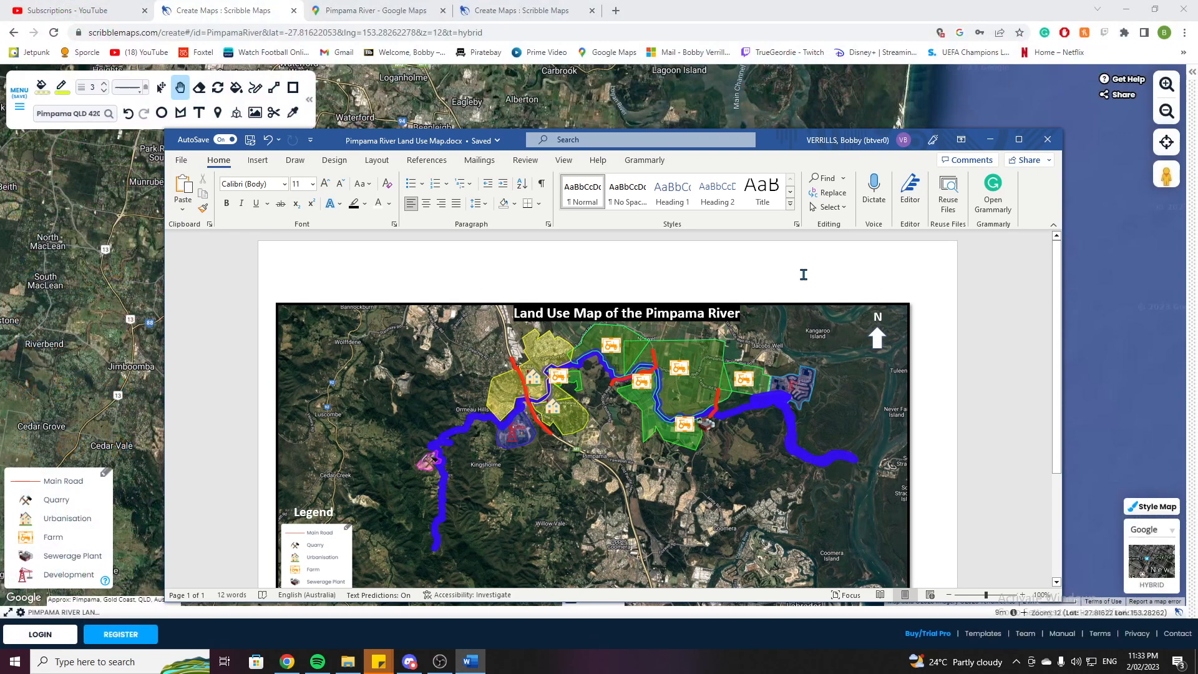
left_click(1018, 139)
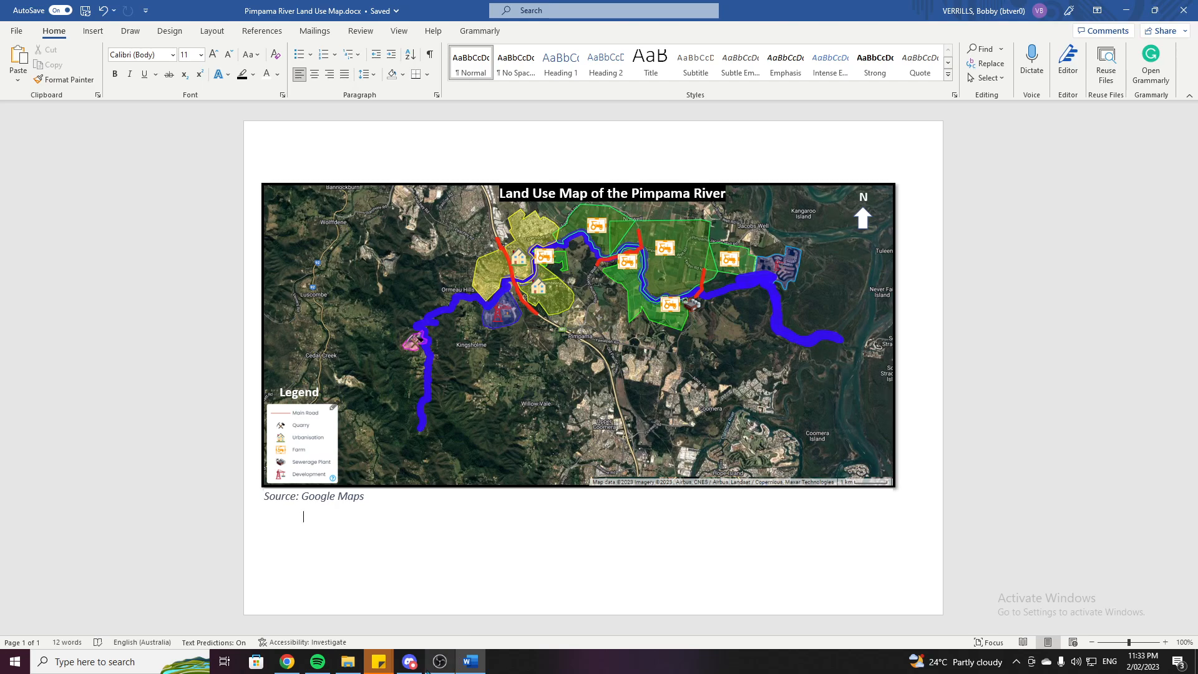
Switch back to the browser map and return to the Word document to compare the two maps.
mouse_move(289, 660)
left_click(298, 603)
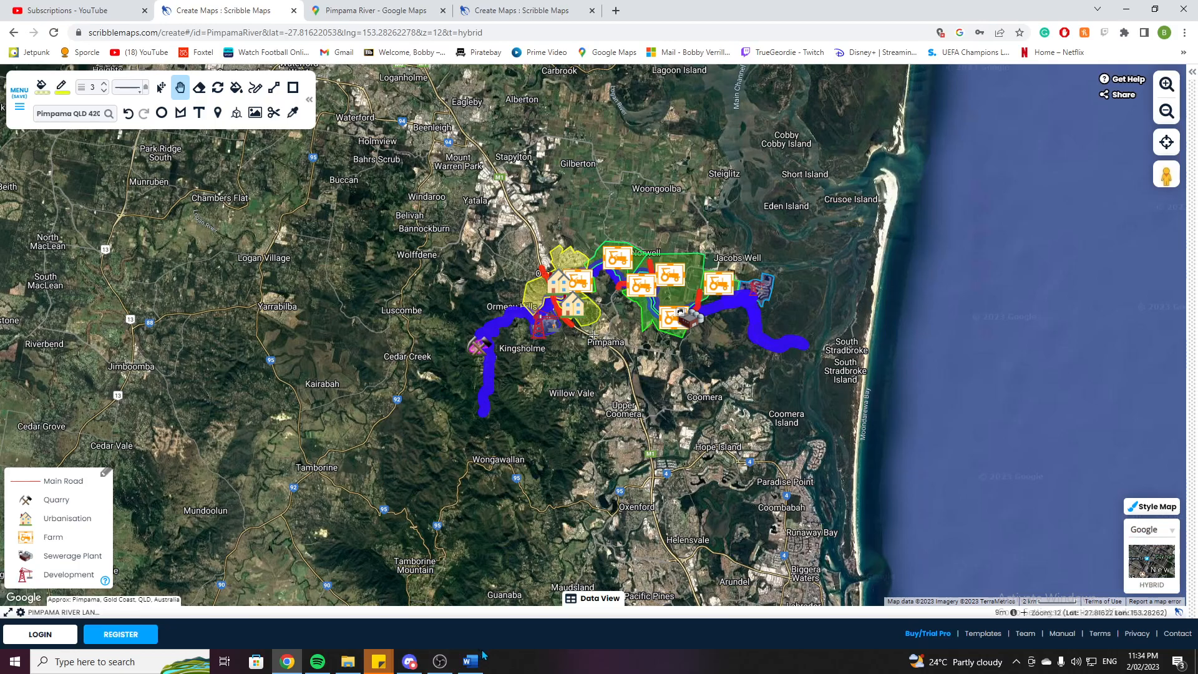
mouse_move(469, 668)
left_click(518, 605)
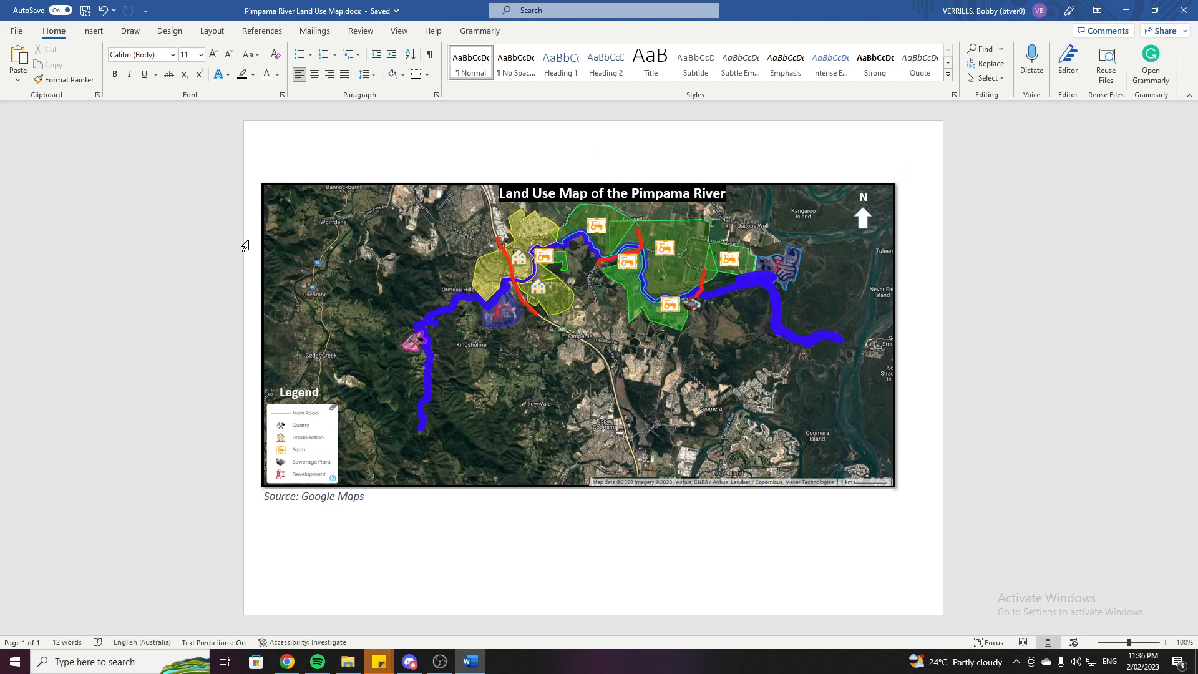
left_click(440, 661)
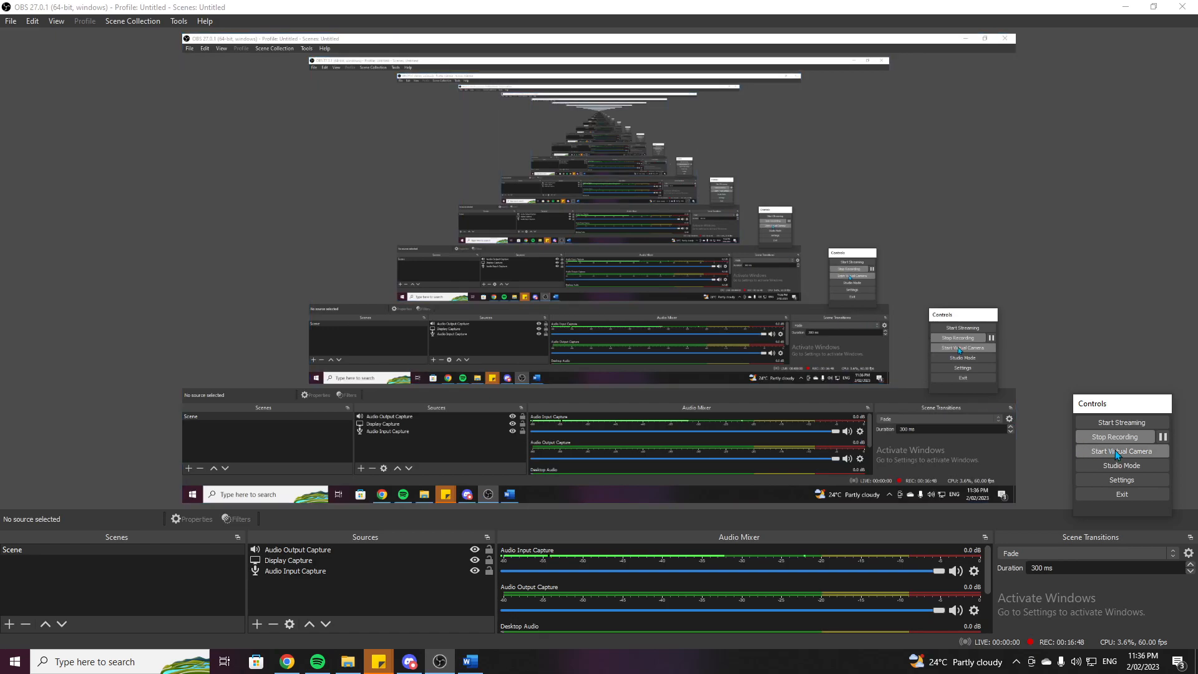